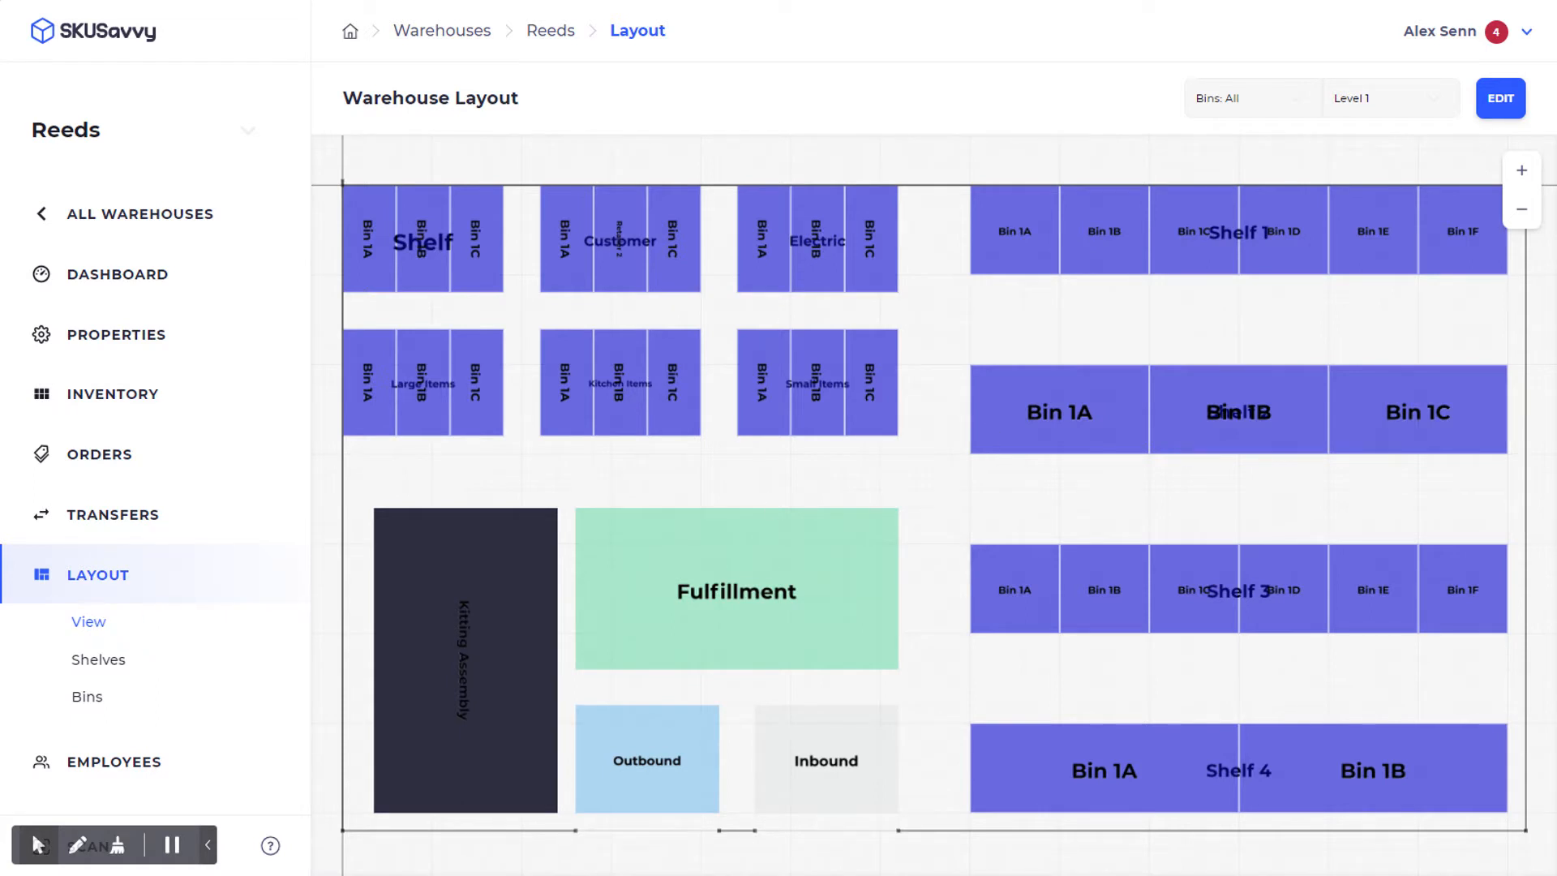
# Look over the shelves and work zones across the Reeds warehouse layout.
pyautogui.scroll(3, 397, 232)
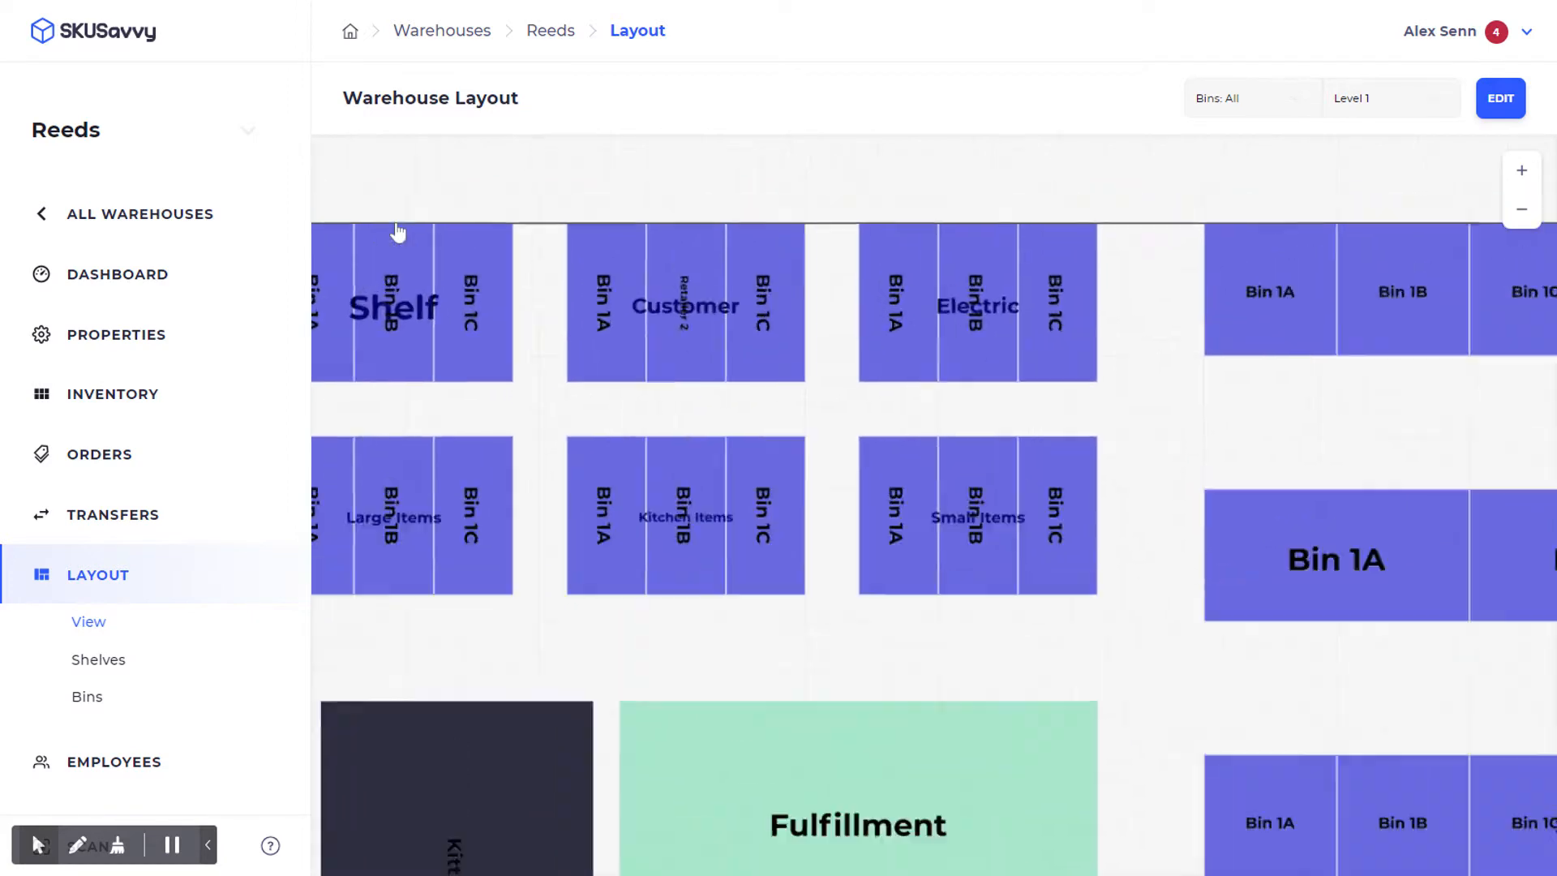
pyautogui.moveTo(531, 304); pyautogui.dragTo(689, 290)
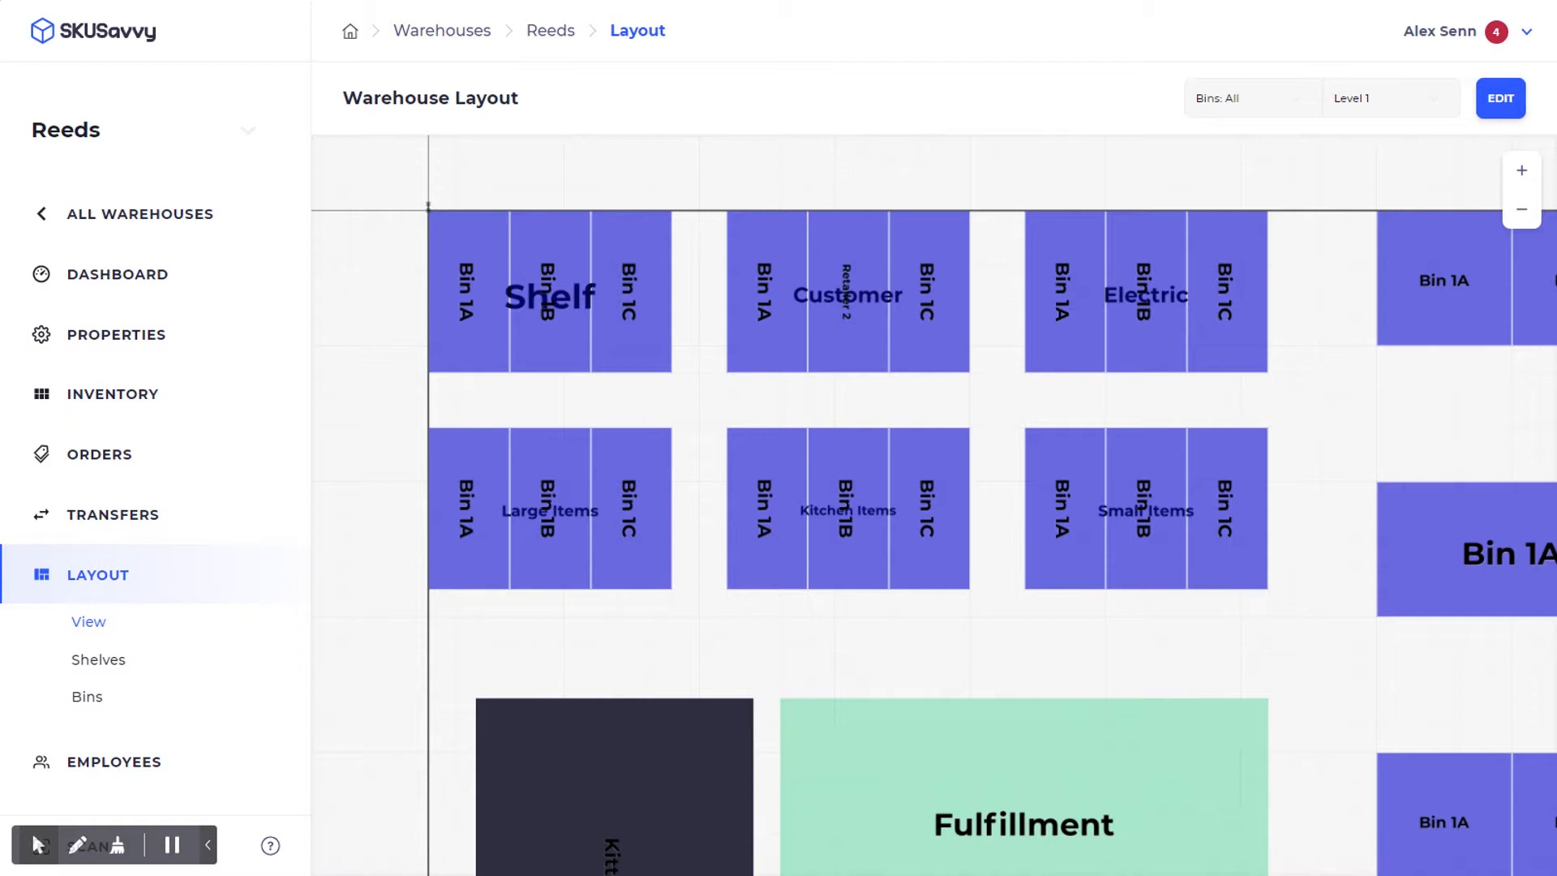
pyautogui.scroll(-3, 940, 401)
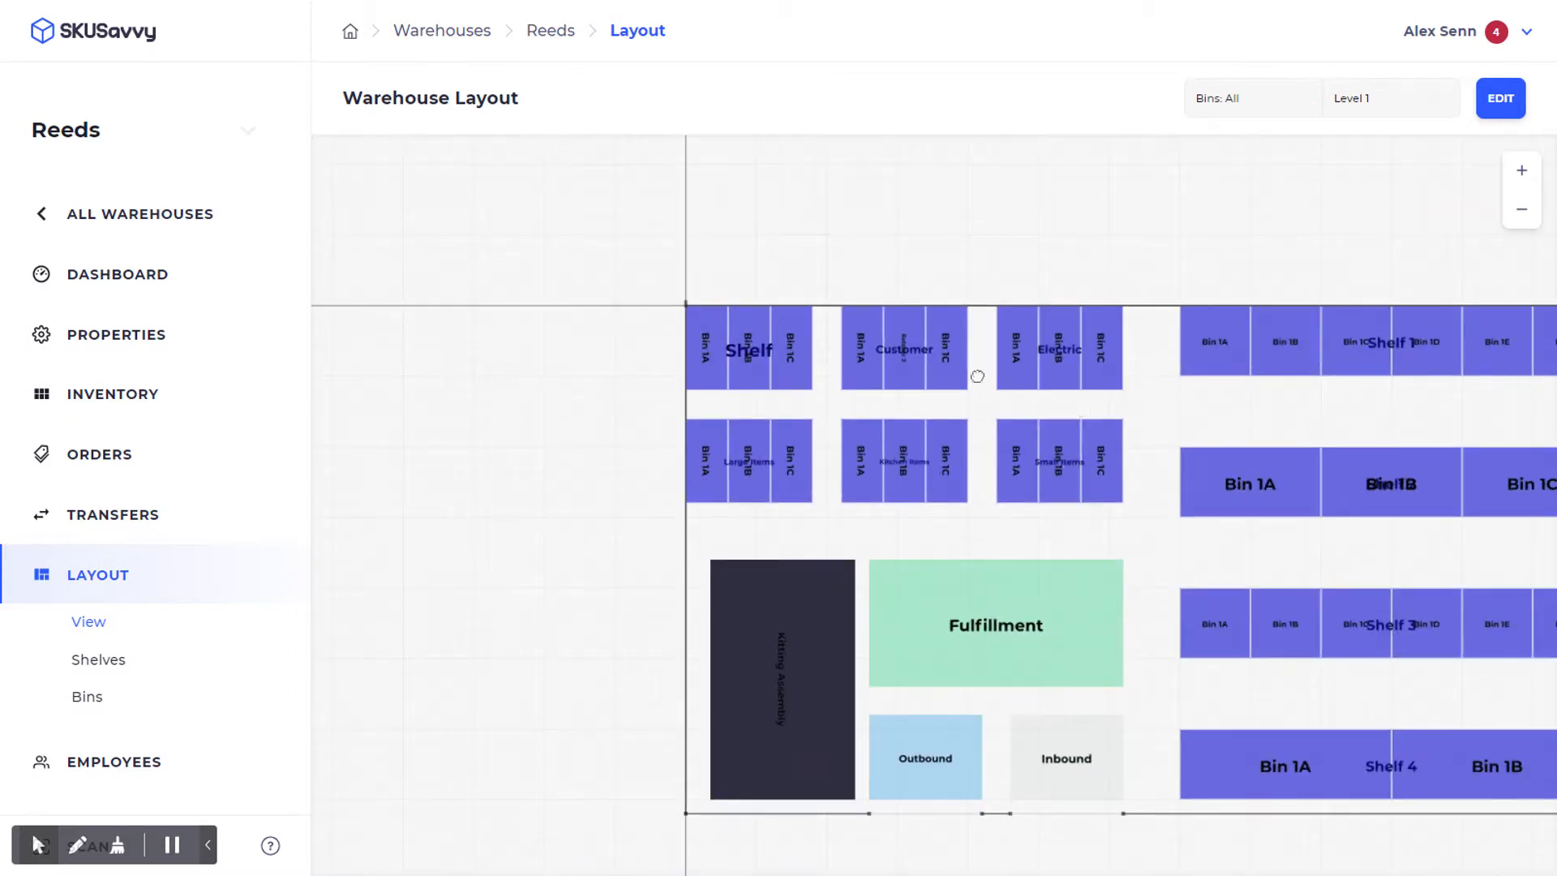
pyautogui.moveTo(1039, 402); pyautogui.dragTo(772, 313)
pyautogui.moveTo(1124, 336); pyautogui.dragTo(664, 289)
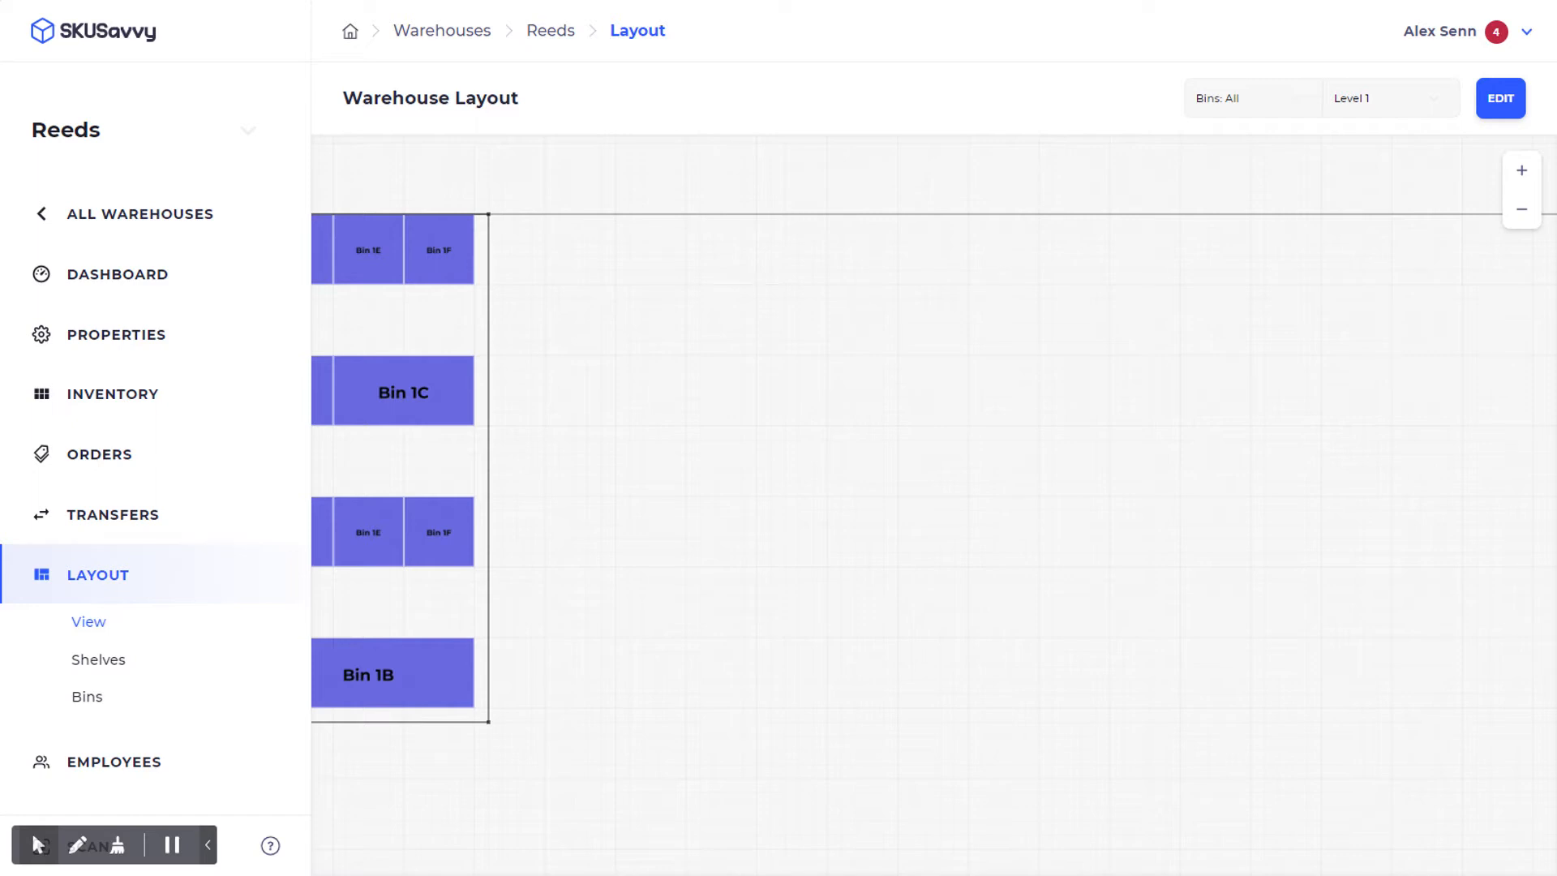
# Filter the layout's bins to Empty, switch the filter to Filled, and return it to All.
pyautogui.moveTo(831, 379); pyautogui.dragTo(1074, 393)
pyautogui.click(1261, 104)
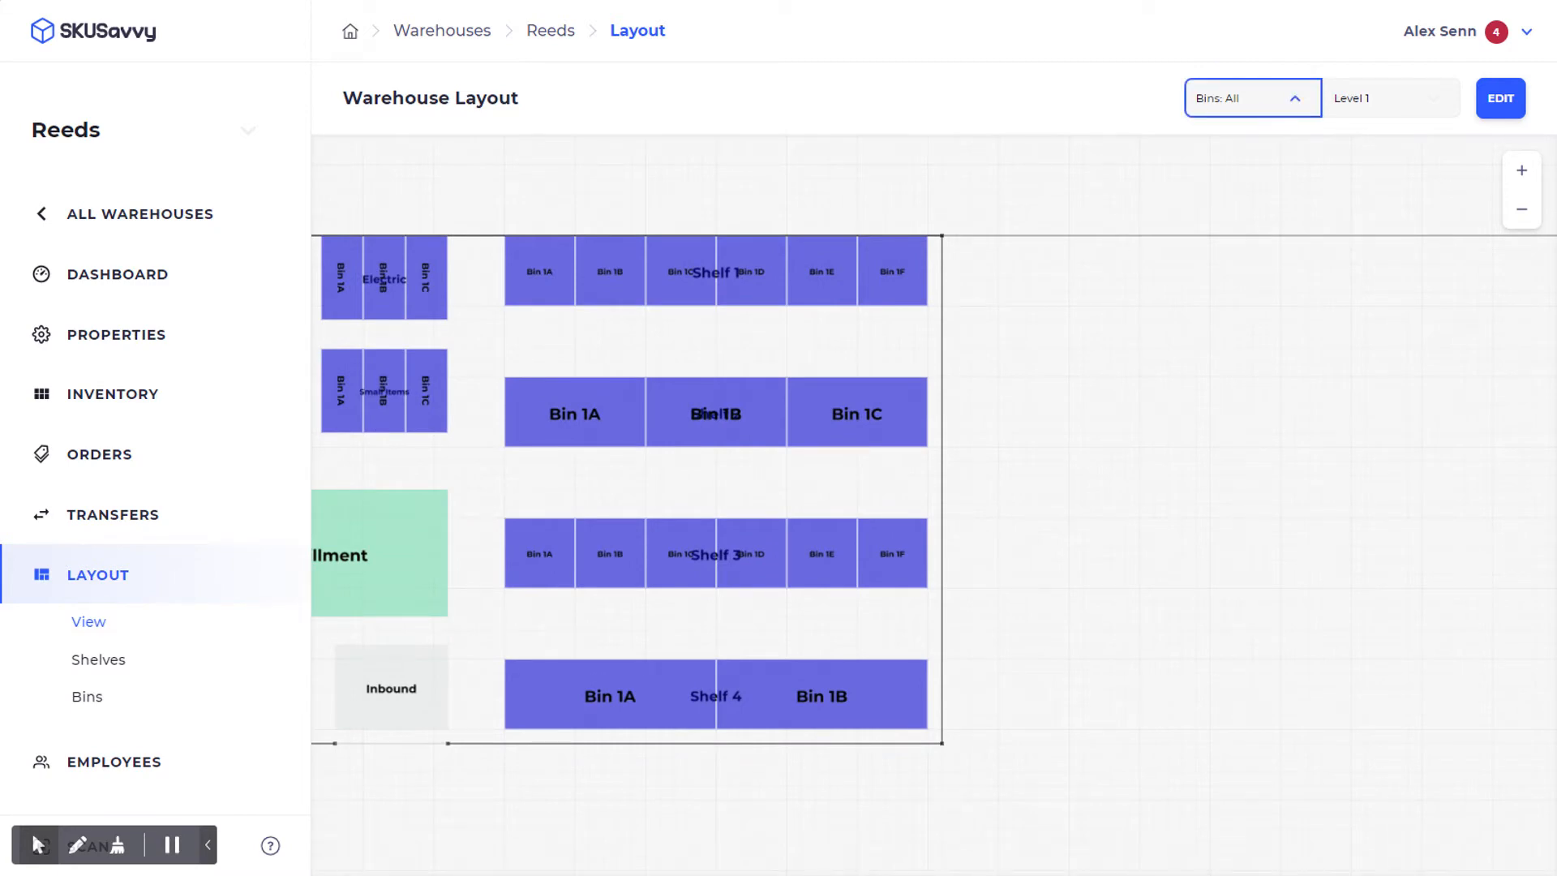
pyautogui.click(1242, 147)
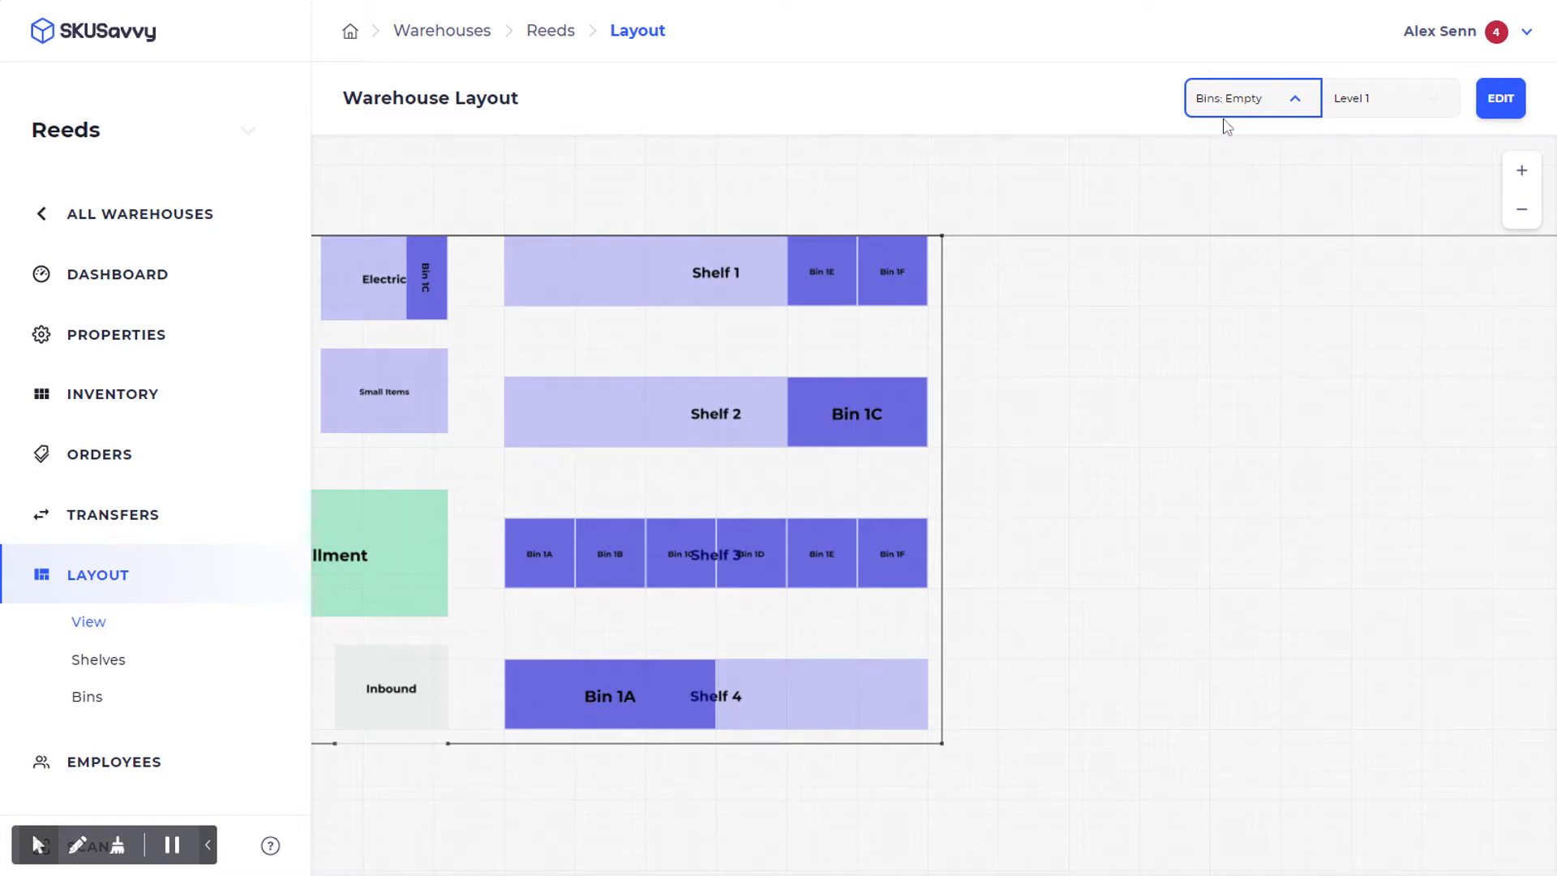
pyautogui.click(1233, 151)
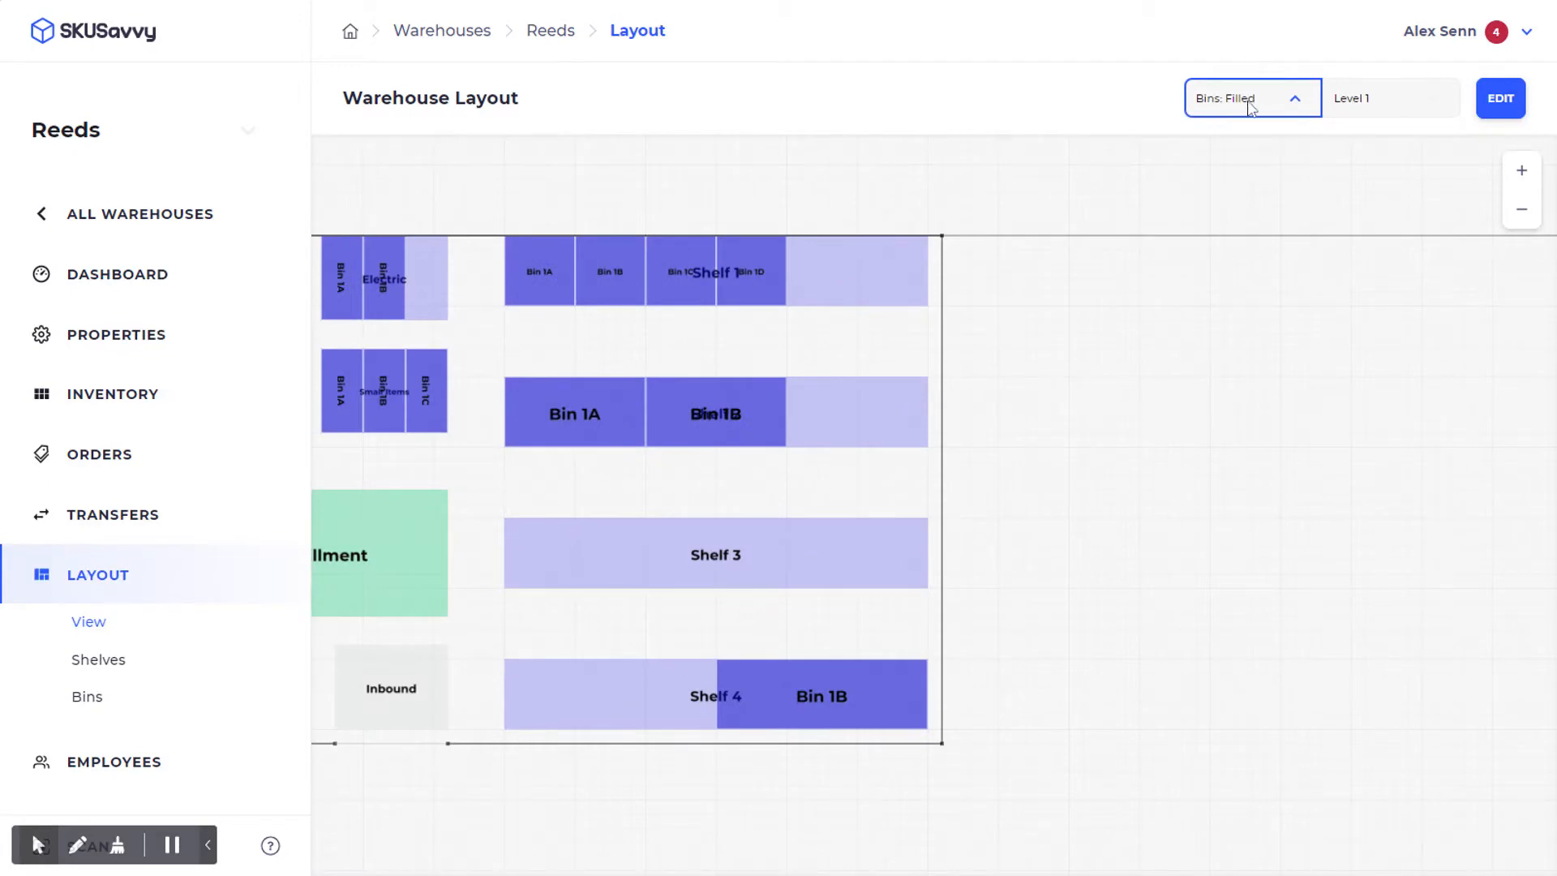
pyautogui.click(1243, 134)
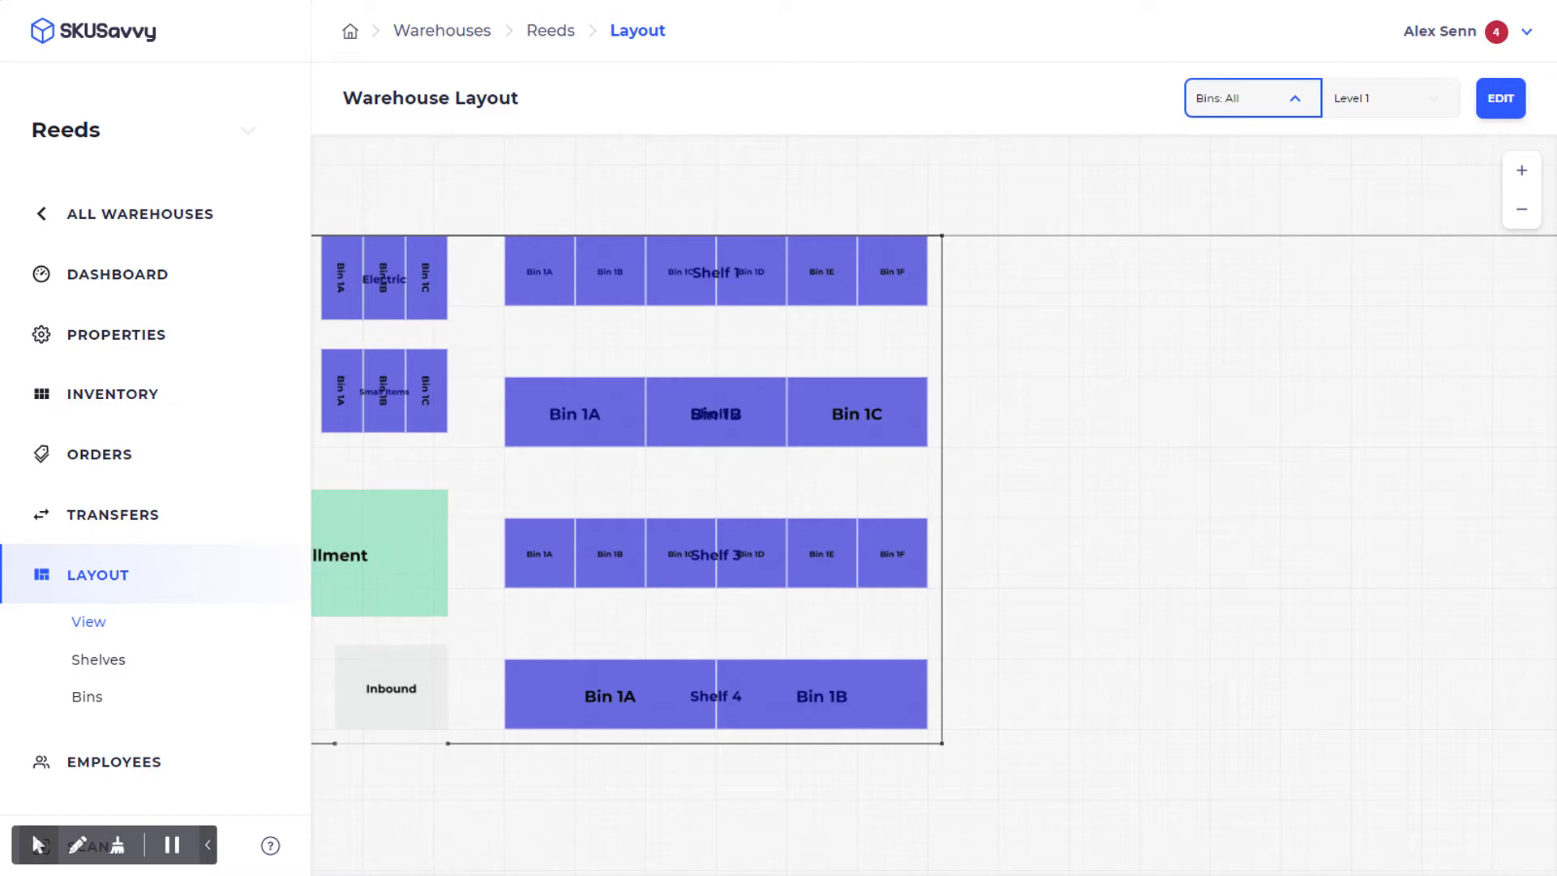
# Switch the layout to Level 2 and look over the shelves on that level.
pyautogui.moveTo(1135, 371); pyautogui.dragTo(827, 389)
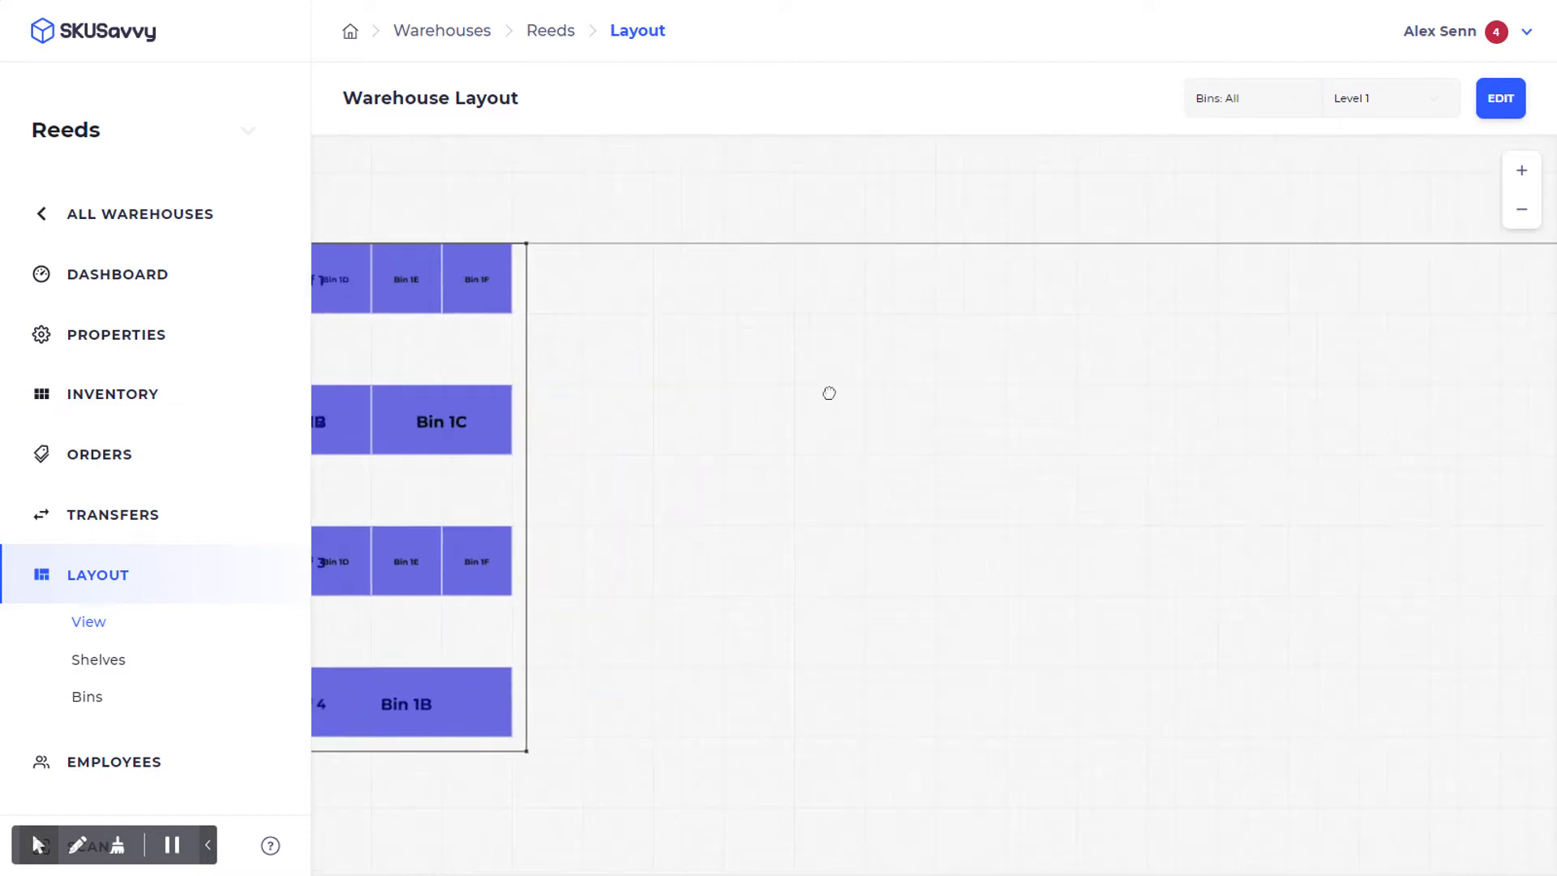
pyautogui.click(1417, 108)
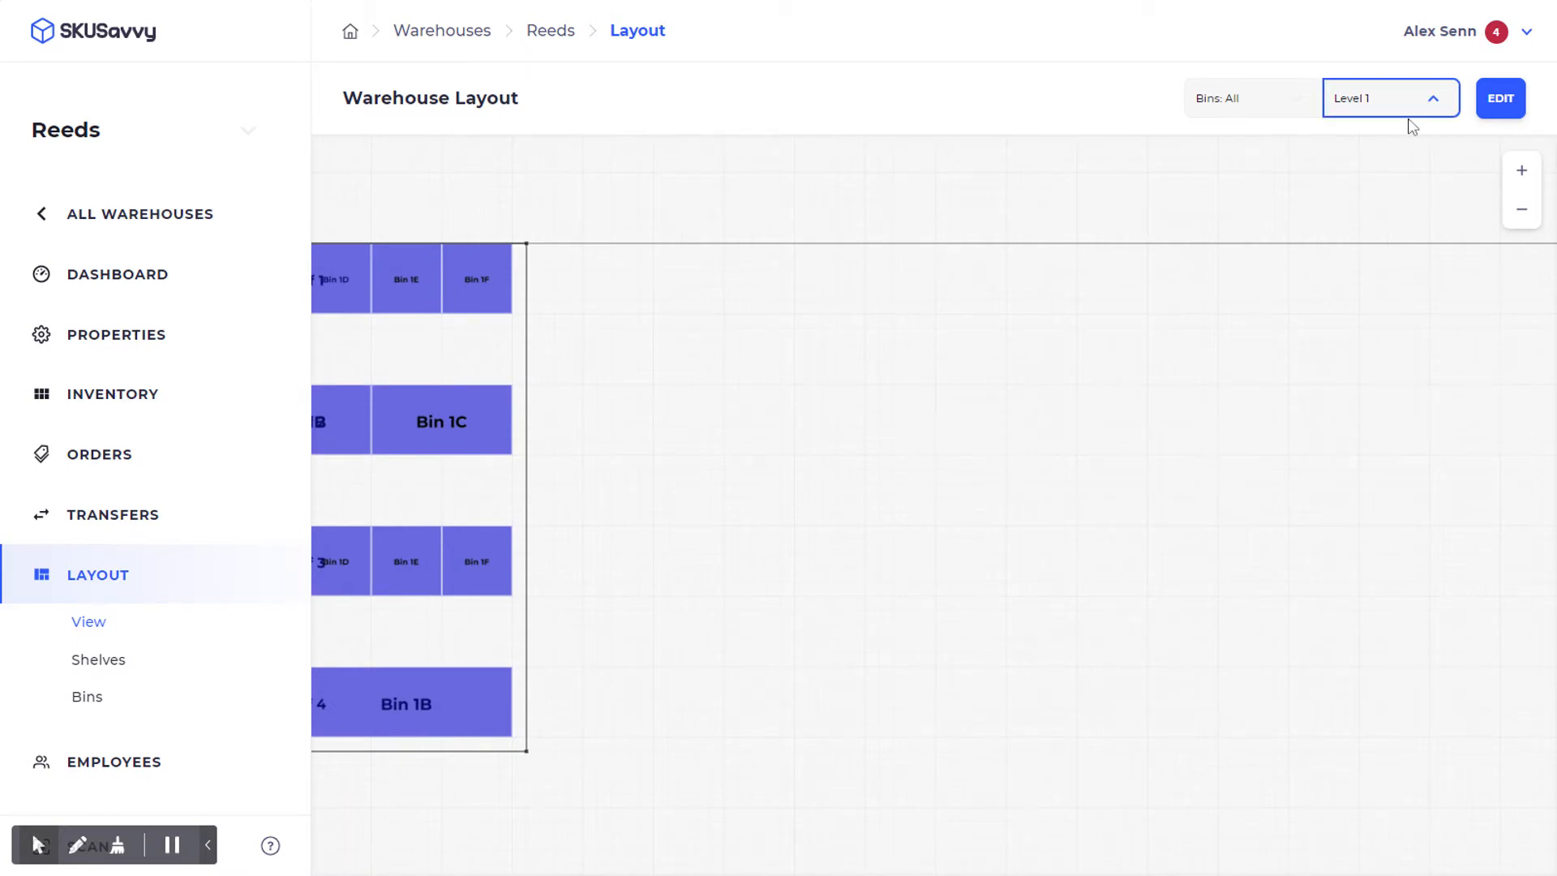
pyautogui.moveTo(754, 434); pyautogui.dragTo(1081, 434)
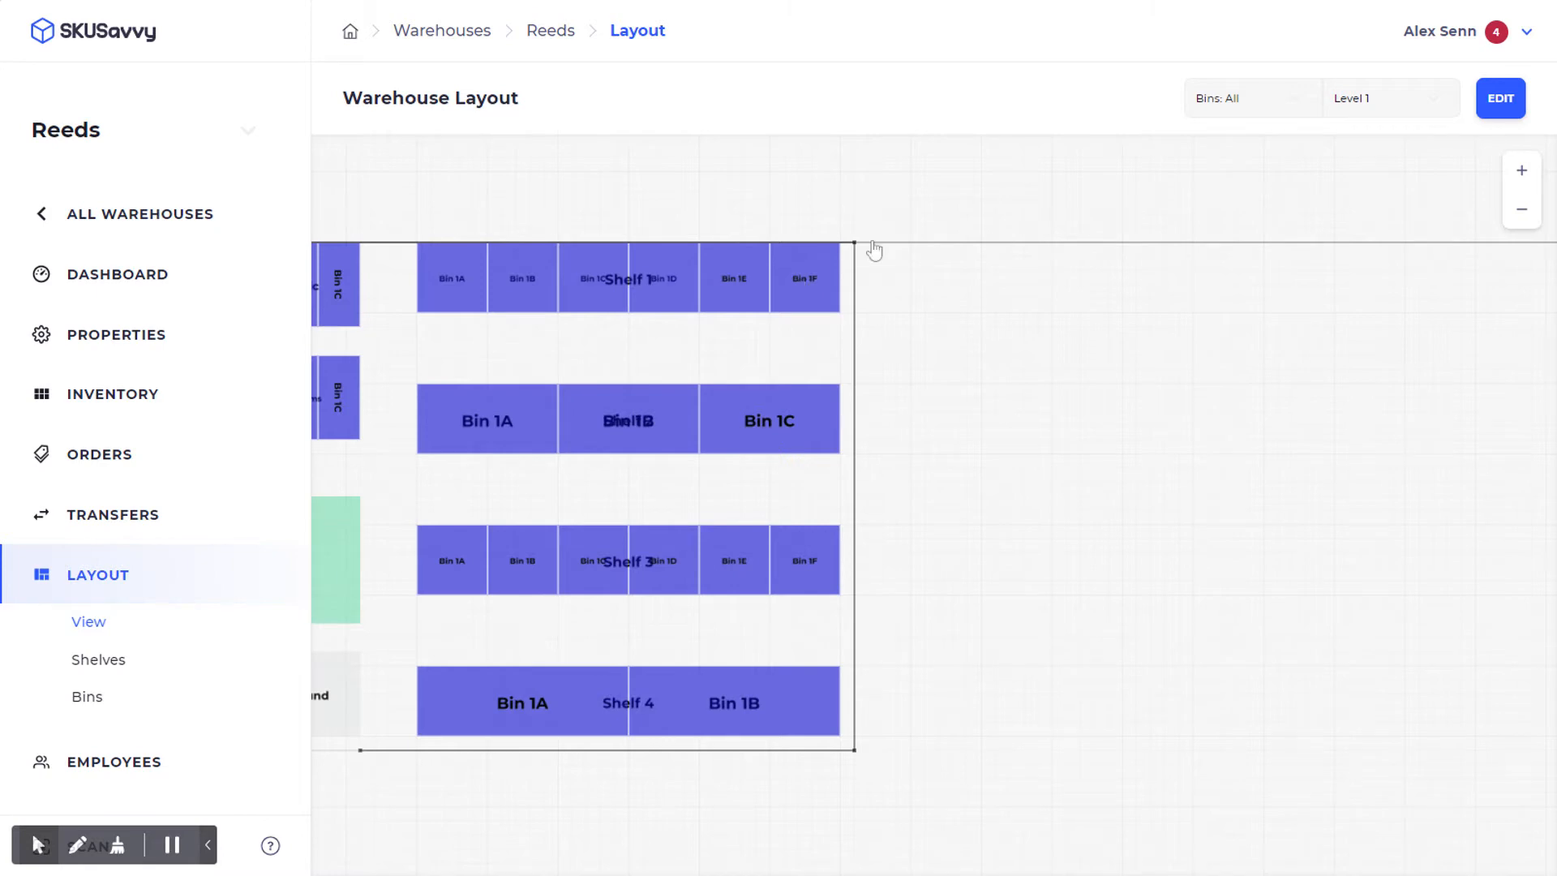
pyautogui.click(1384, 105)
pyautogui.click(1383, 106)
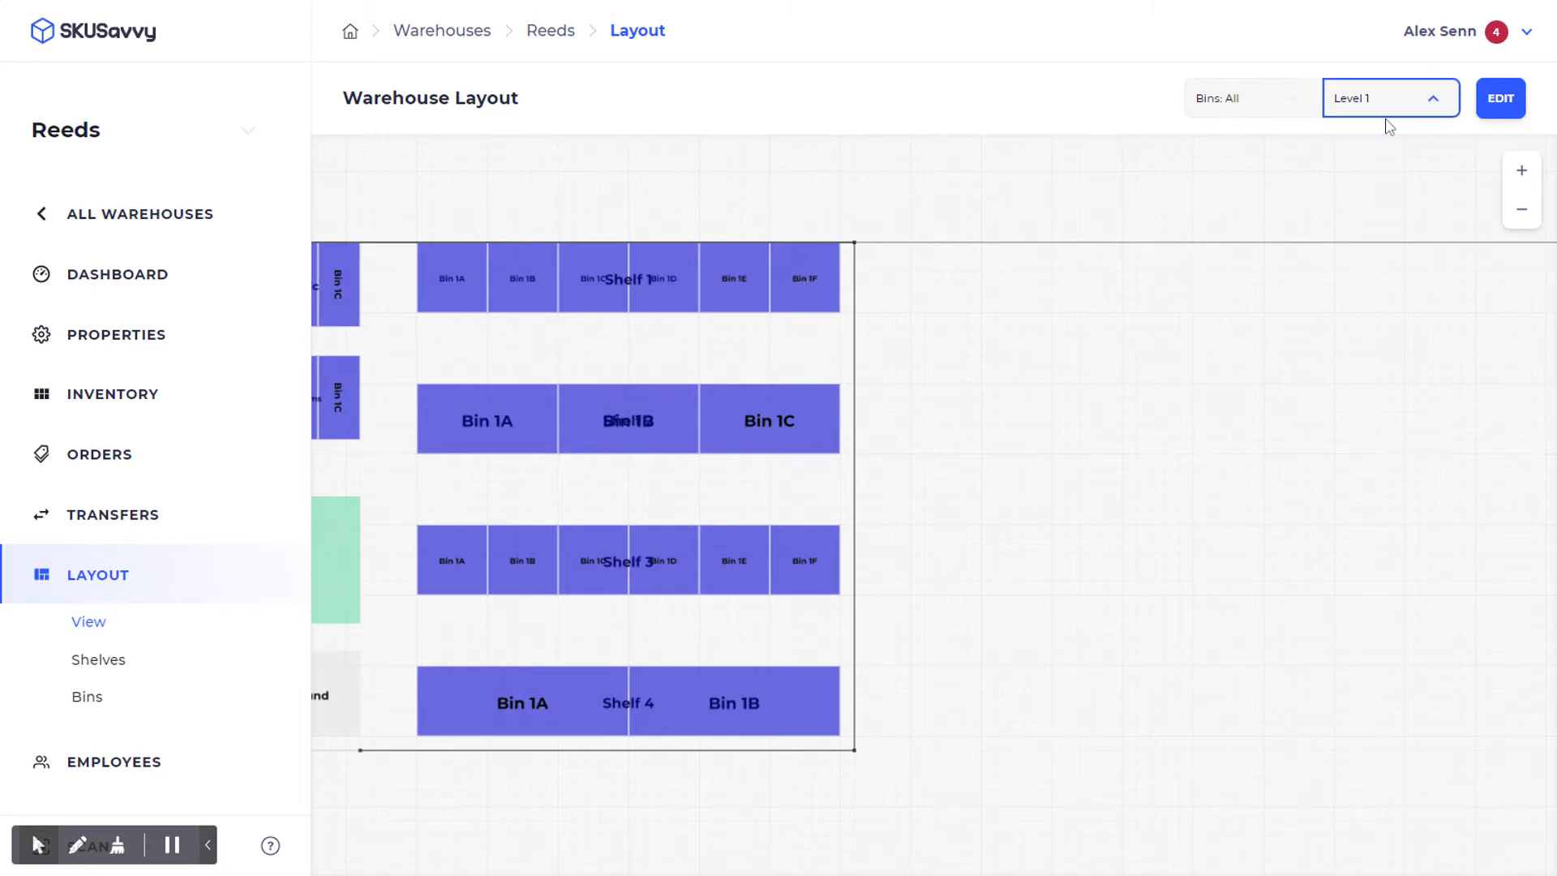
pyautogui.click(1387, 150)
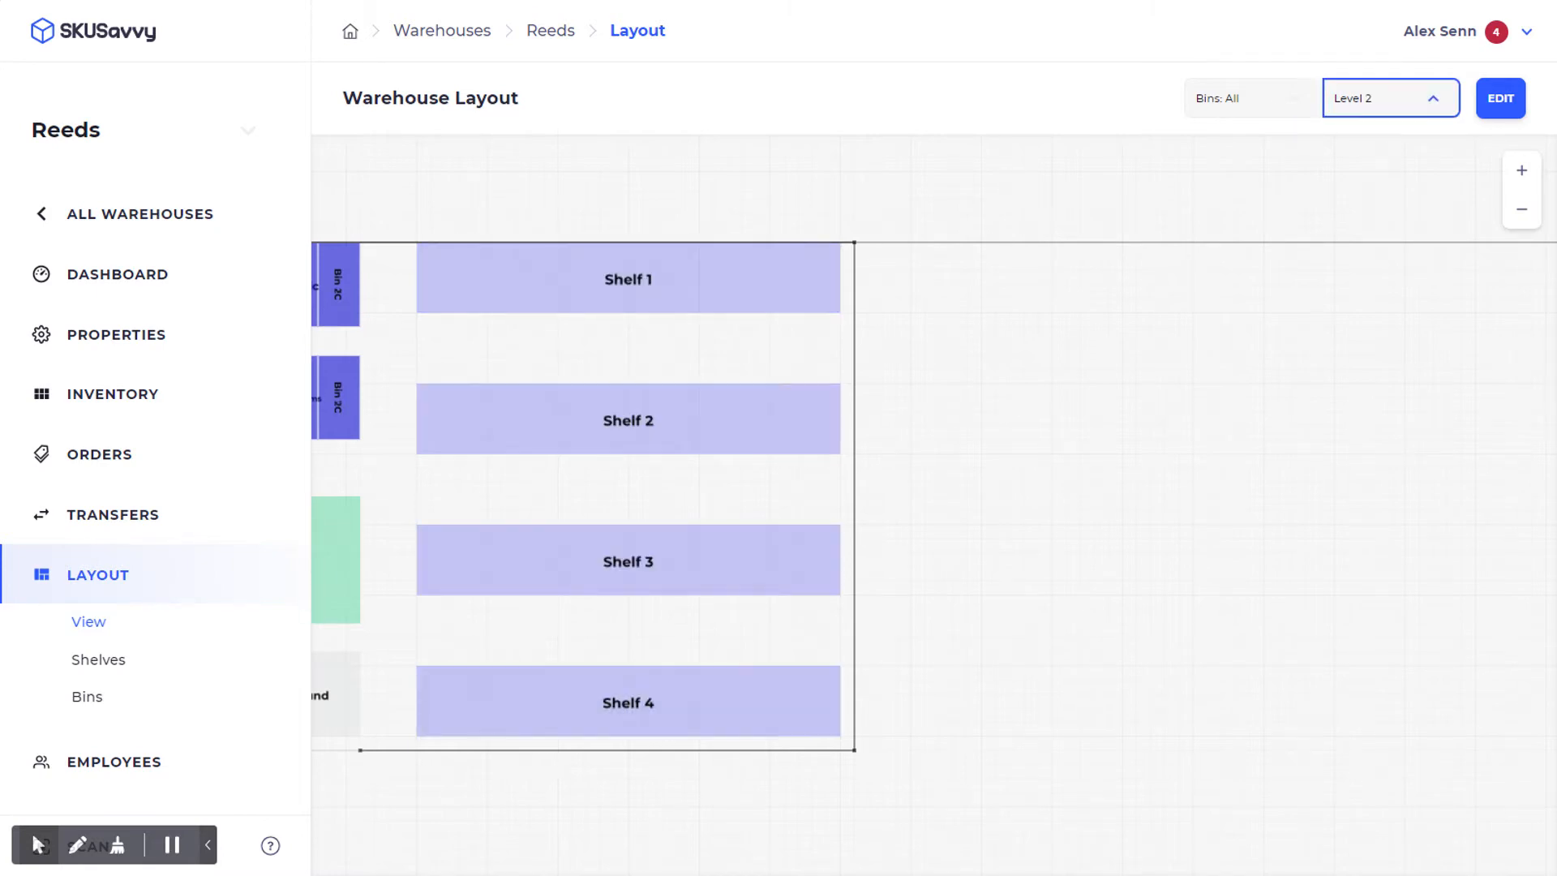
pyautogui.moveTo(1010, 371); pyautogui.dragTo(1386, 339)
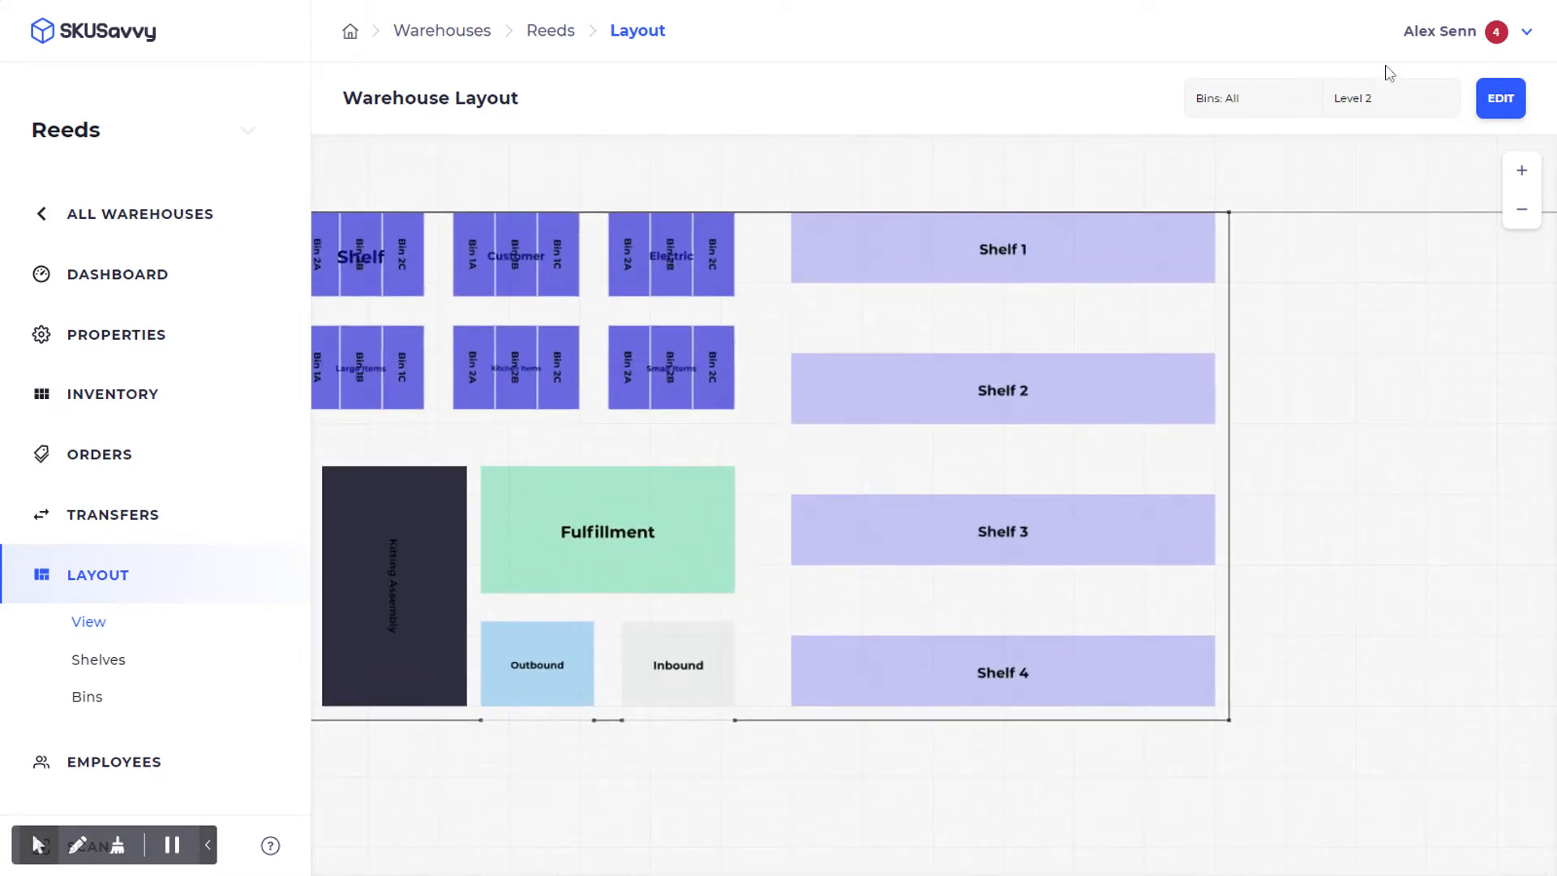
# Return the layout view to Level 1.
pyautogui.click(1390, 98)
pyautogui.click(1391, 156)
pyautogui.click(1348, 98)
pyautogui.click(1365, 135)
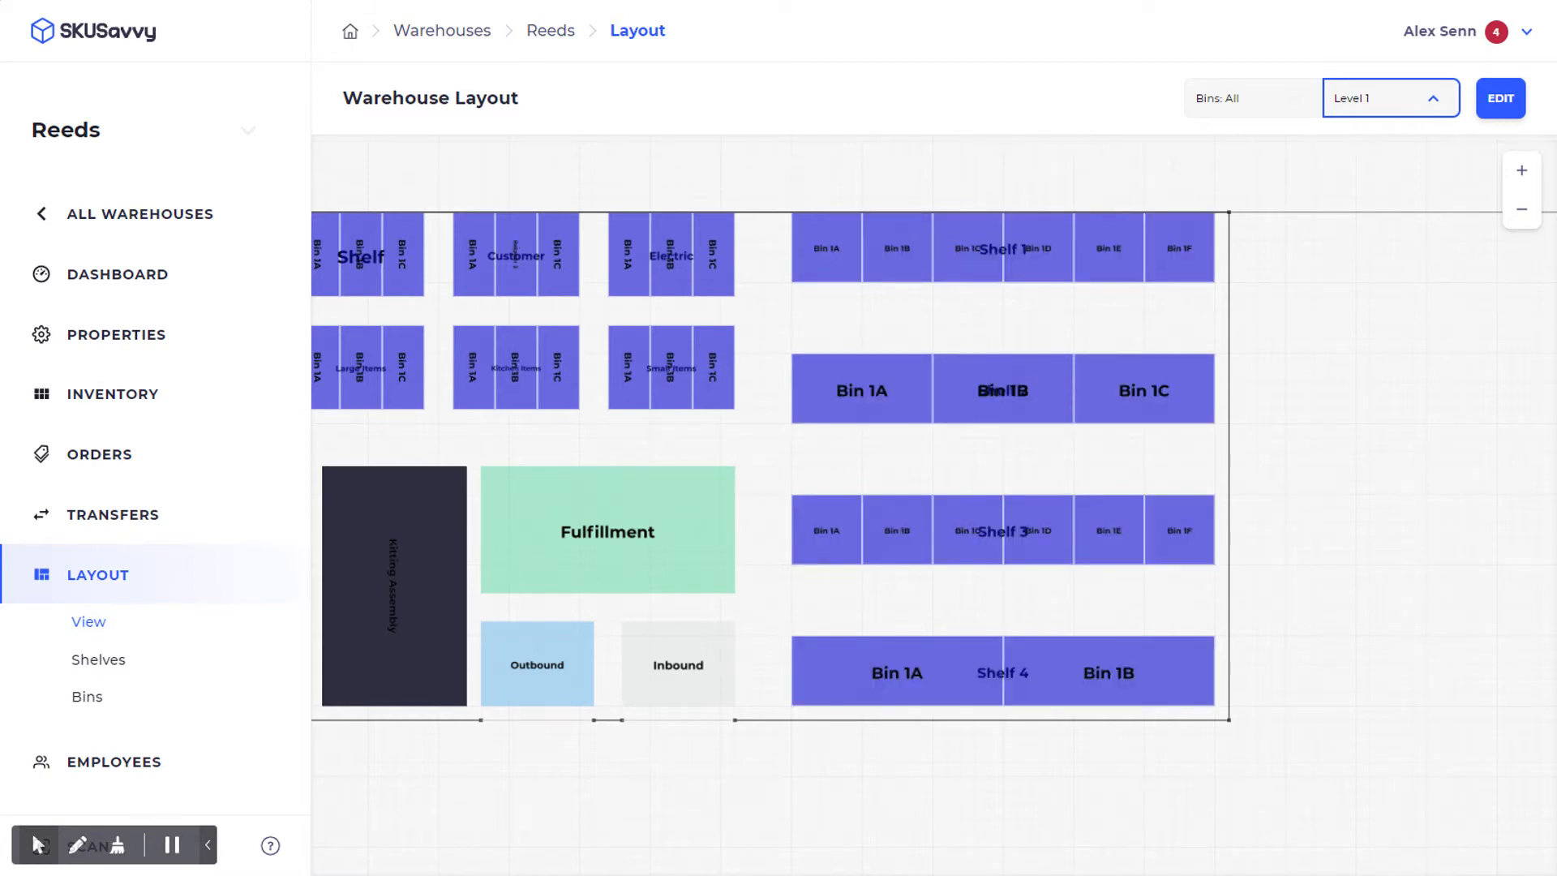
# Start editing the layout and draw two separate 5 by 5 shelves outside the wall beside Shelf 1, starting at X 75 and X 85, Y 0.
pyautogui.moveTo(1278, 475); pyautogui.dragTo(788, 482)
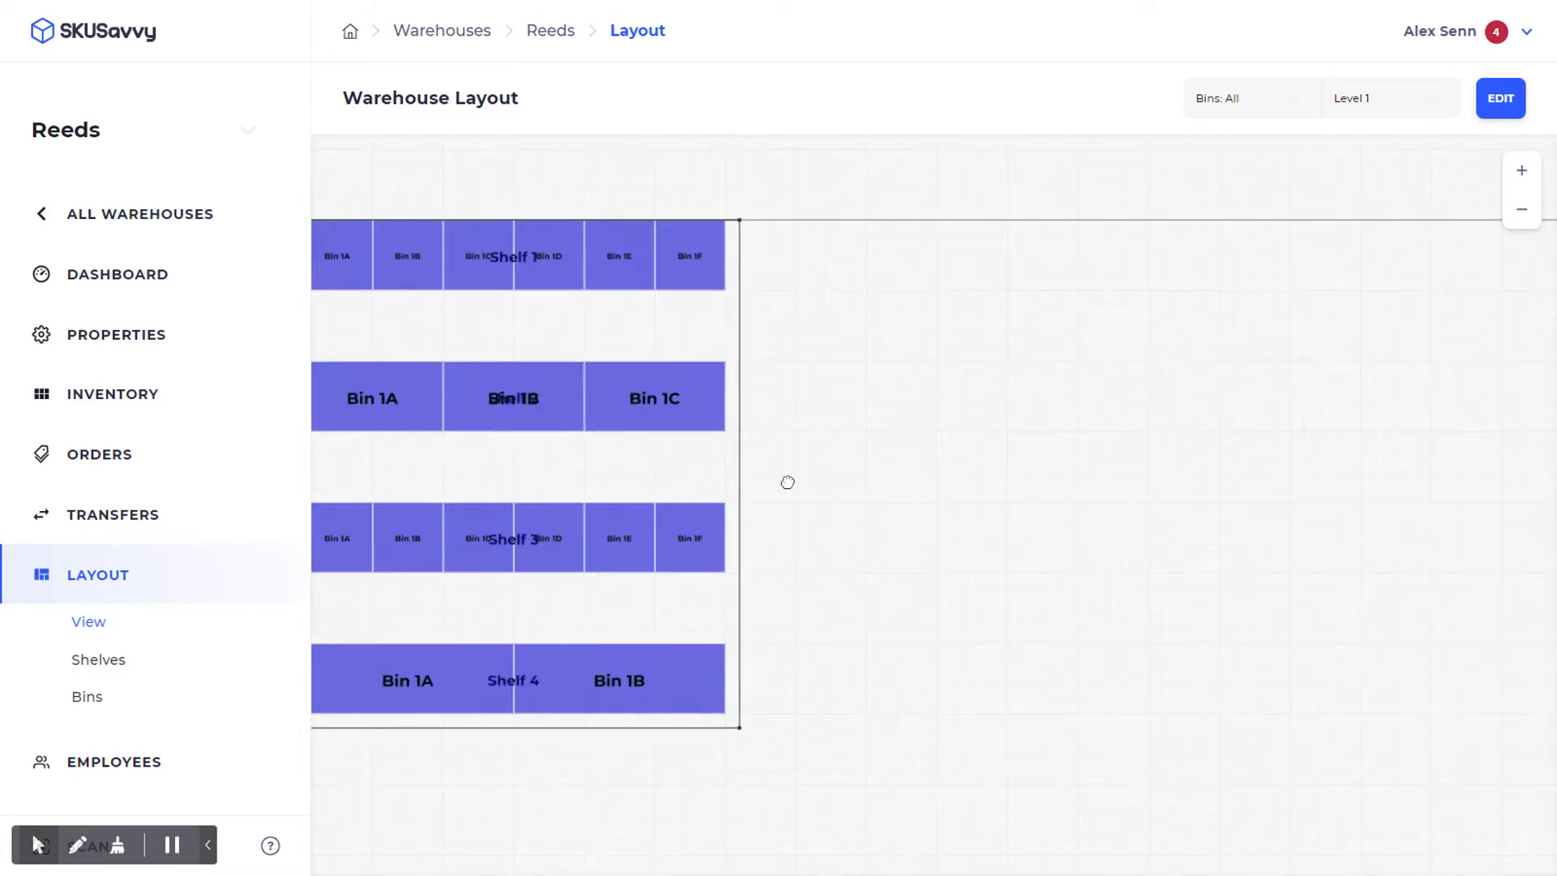
pyautogui.click(1502, 103)
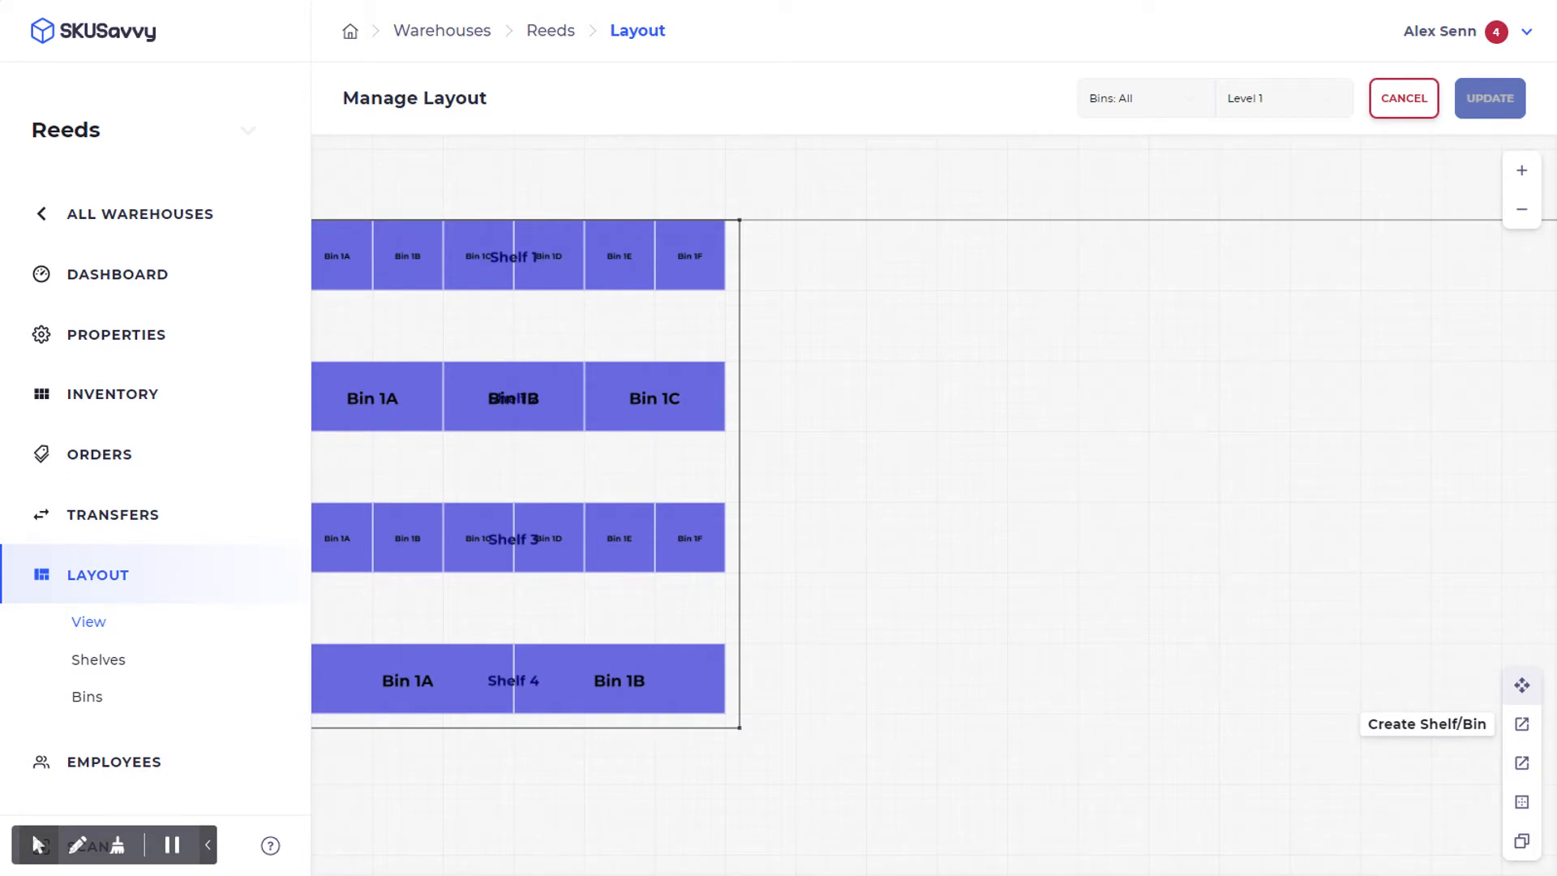
pyautogui.click(1522, 723)
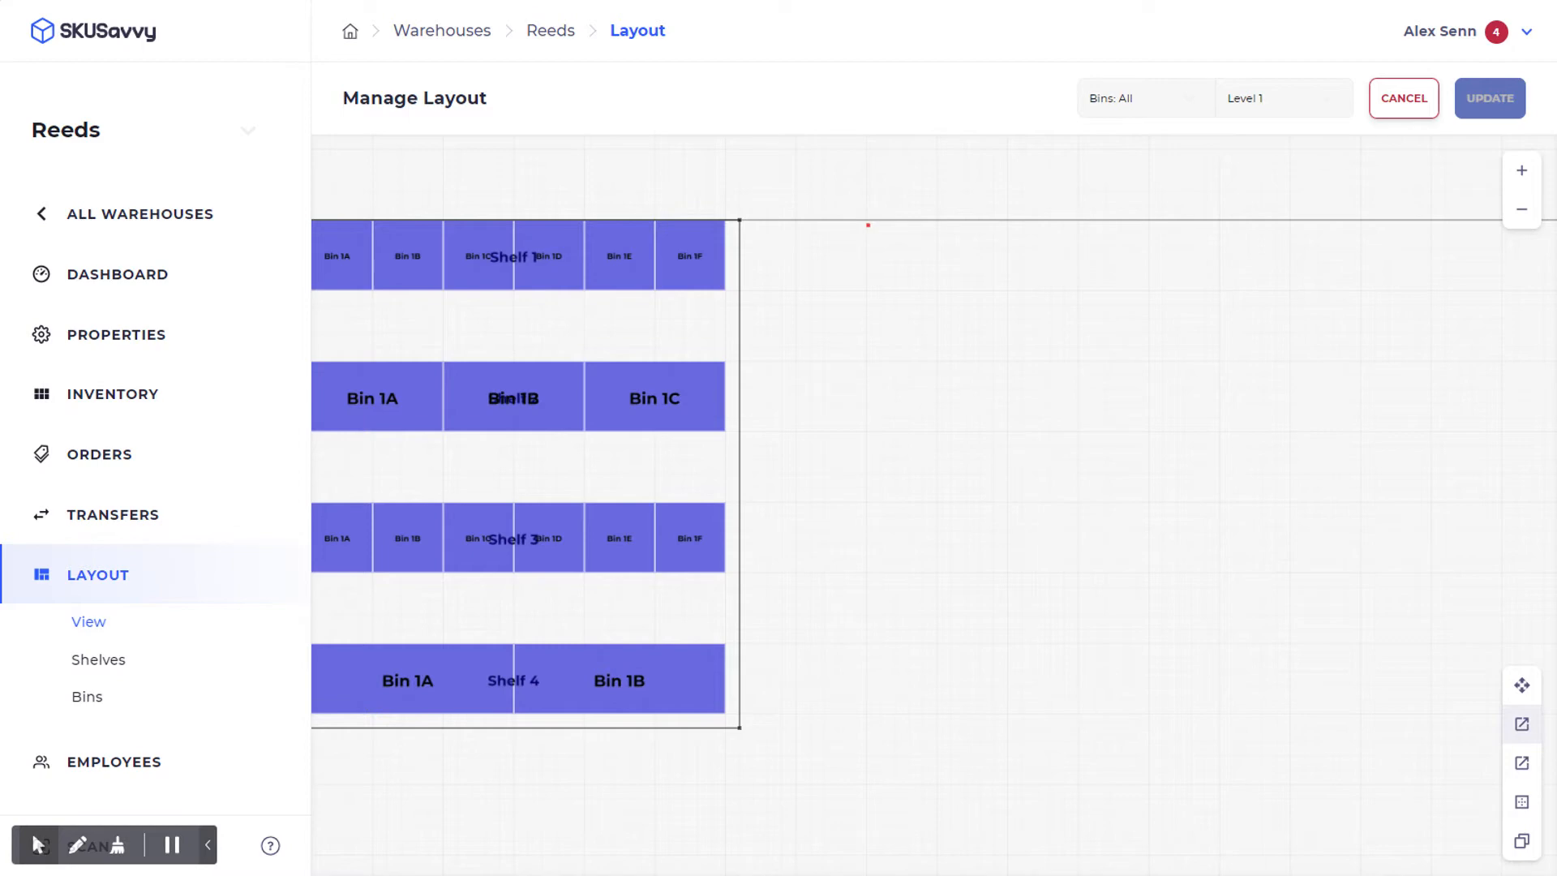
pyautogui.moveTo(868, 221); pyautogui.dragTo(935, 291)
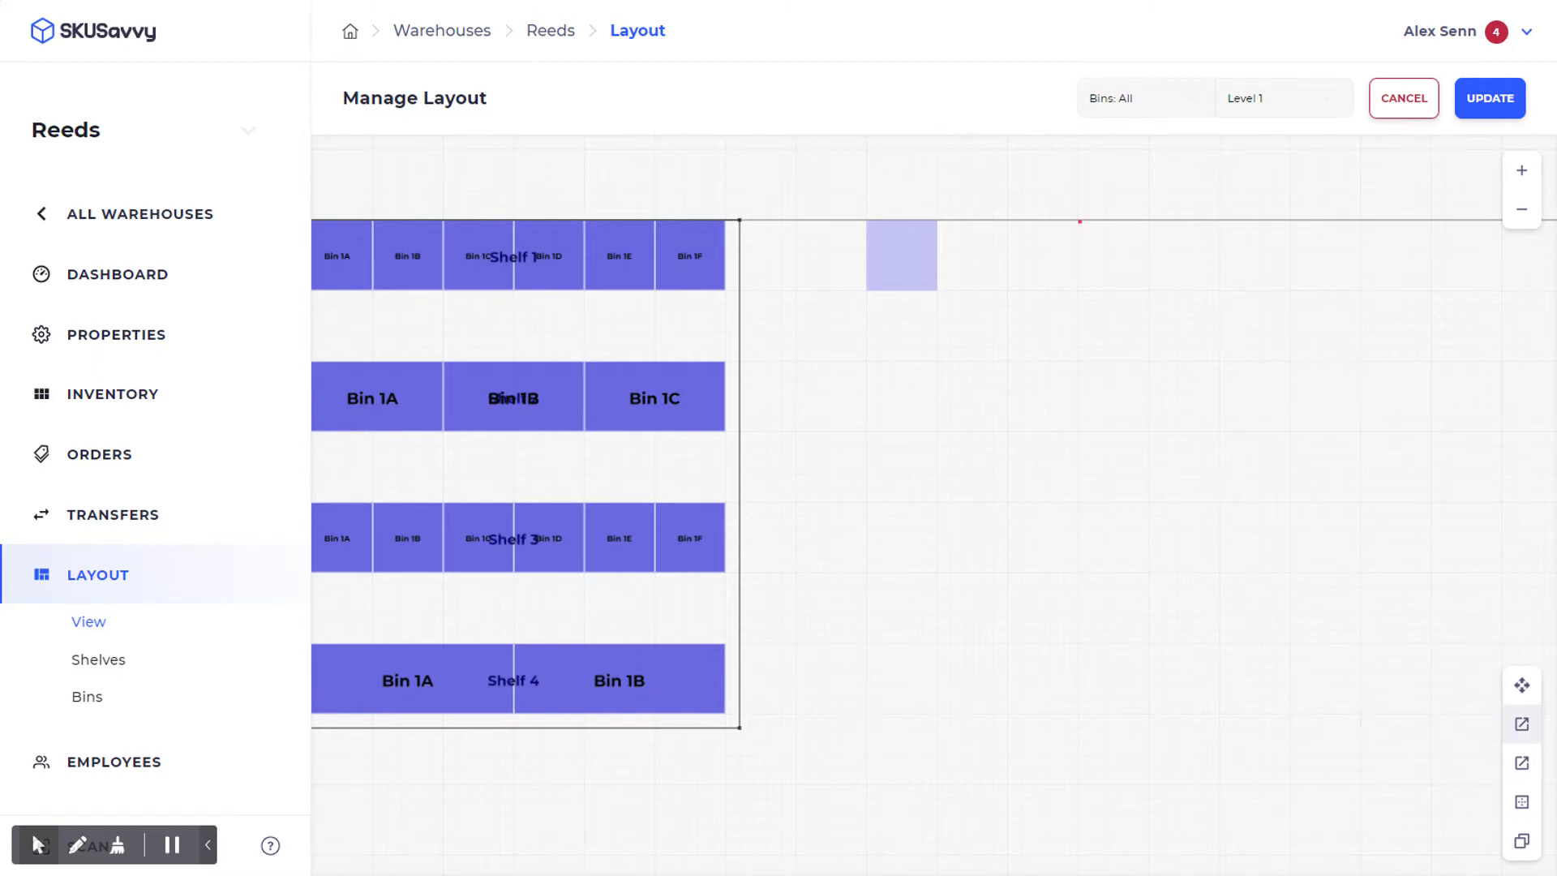
pyautogui.moveTo(1009, 220); pyautogui.dragTo(1076, 289)
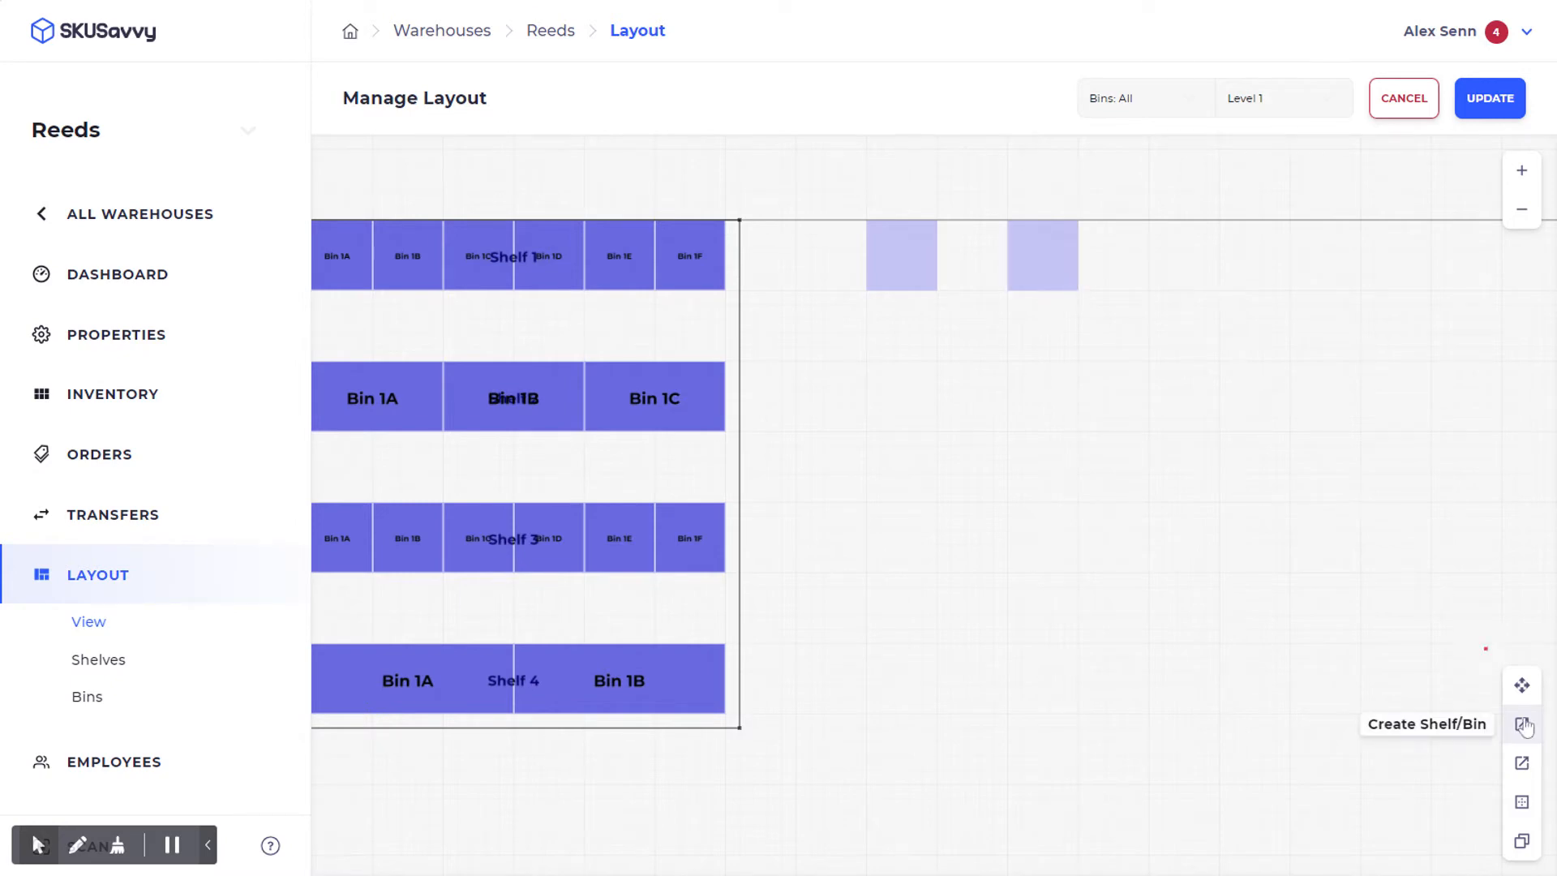
# Draw a bin about 2.5 by 2.5 inside the first new shelf, starting at the shelf's 0, 0 corner.
pyautogui.click(1523, 687)
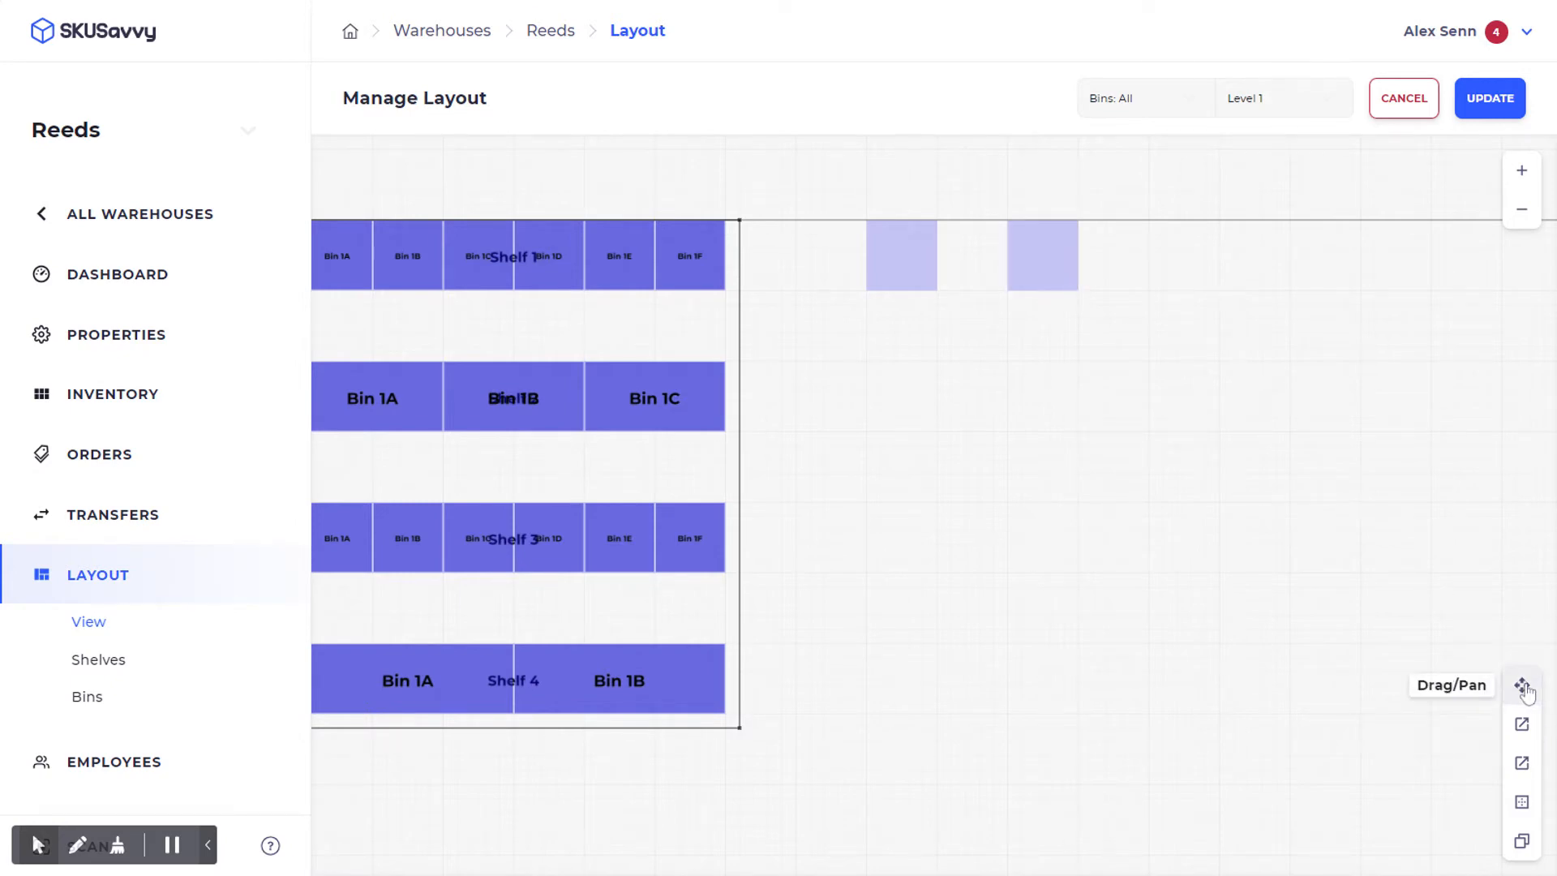
pyautogui.moveTo(925, 400); pyautogui.dragTo(799, 463)
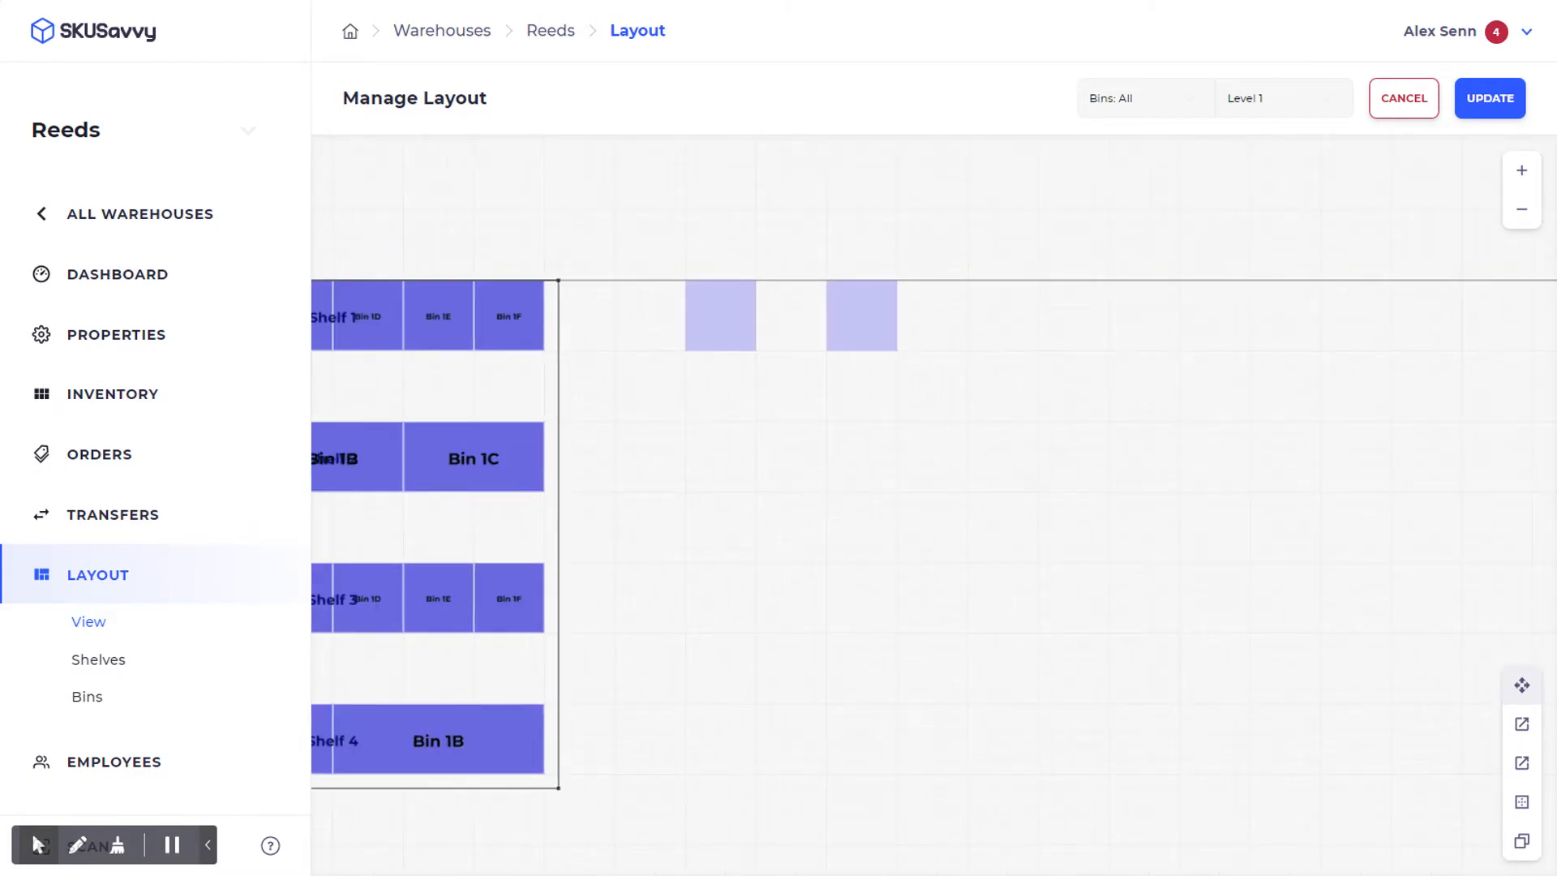
pyautogui.click(1524, 735)
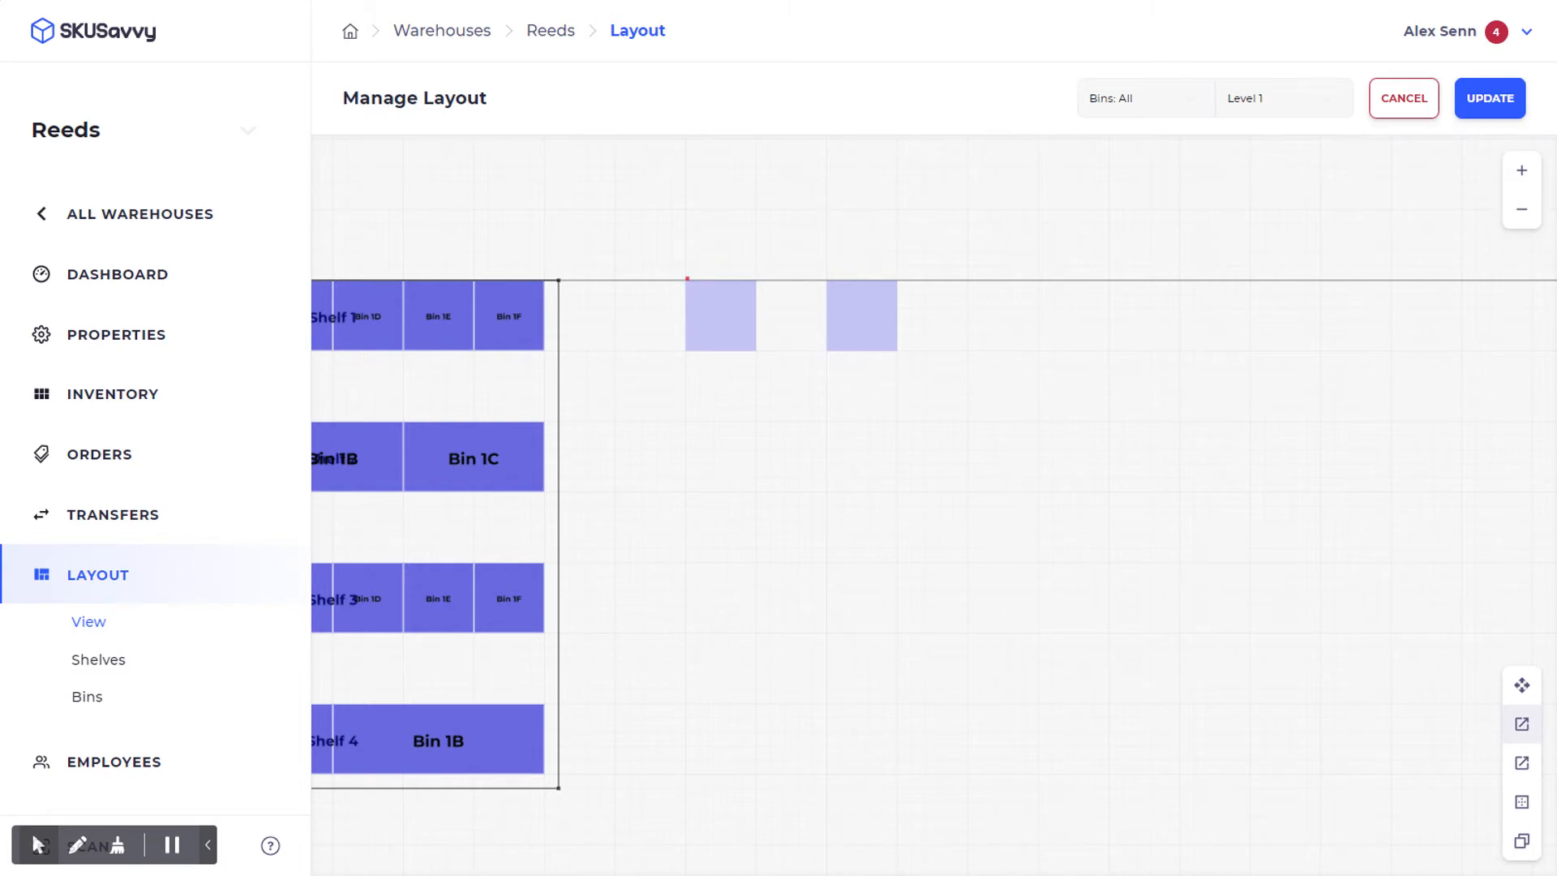
pyautogui.click(706, 286)
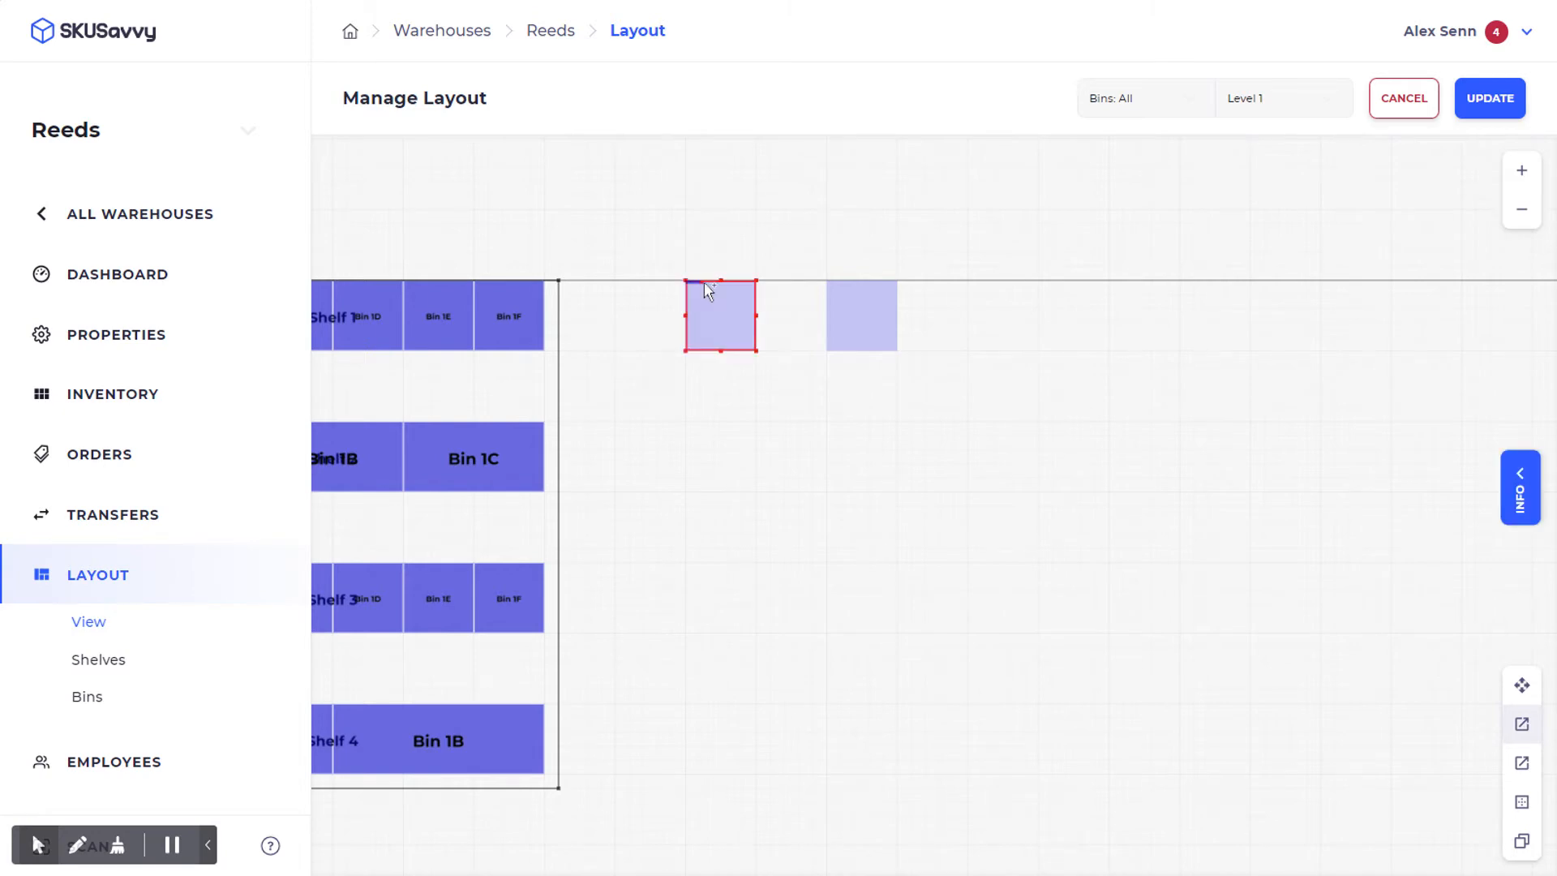
pyautogui.moveTo(708, 311); pyautogui.dragTo(716, 316)
pyautogui.moveTo(719, 315); pyautogui.dragTo(719, 314)
# Open the details of the new shelf containing the bin and name it Shelf X.
pyautogui.click(1518, 497)
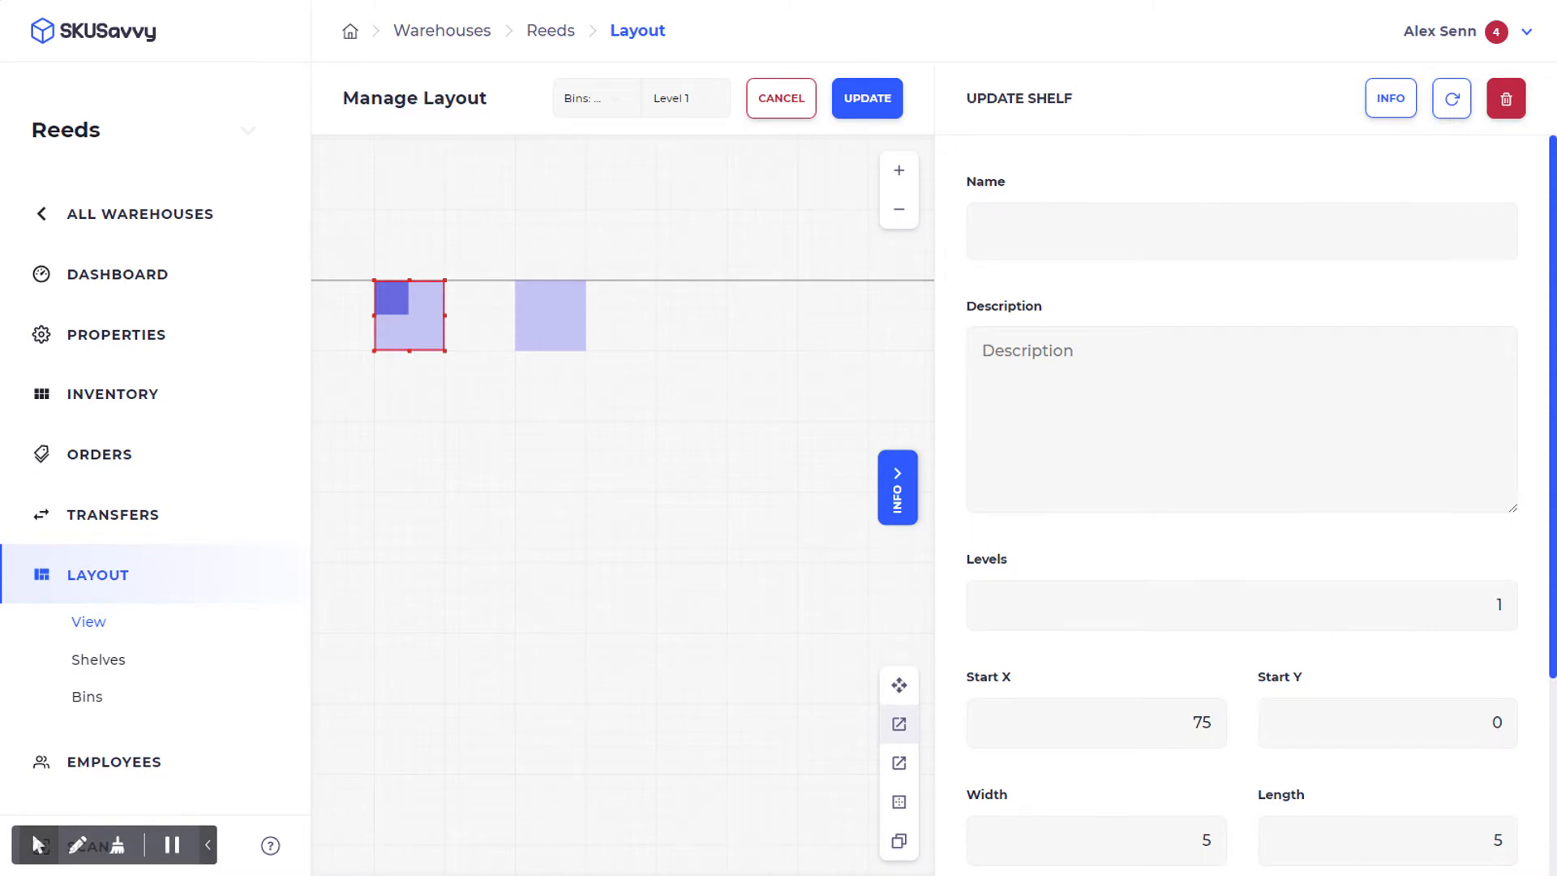
pyautogui.click(1038, 232)
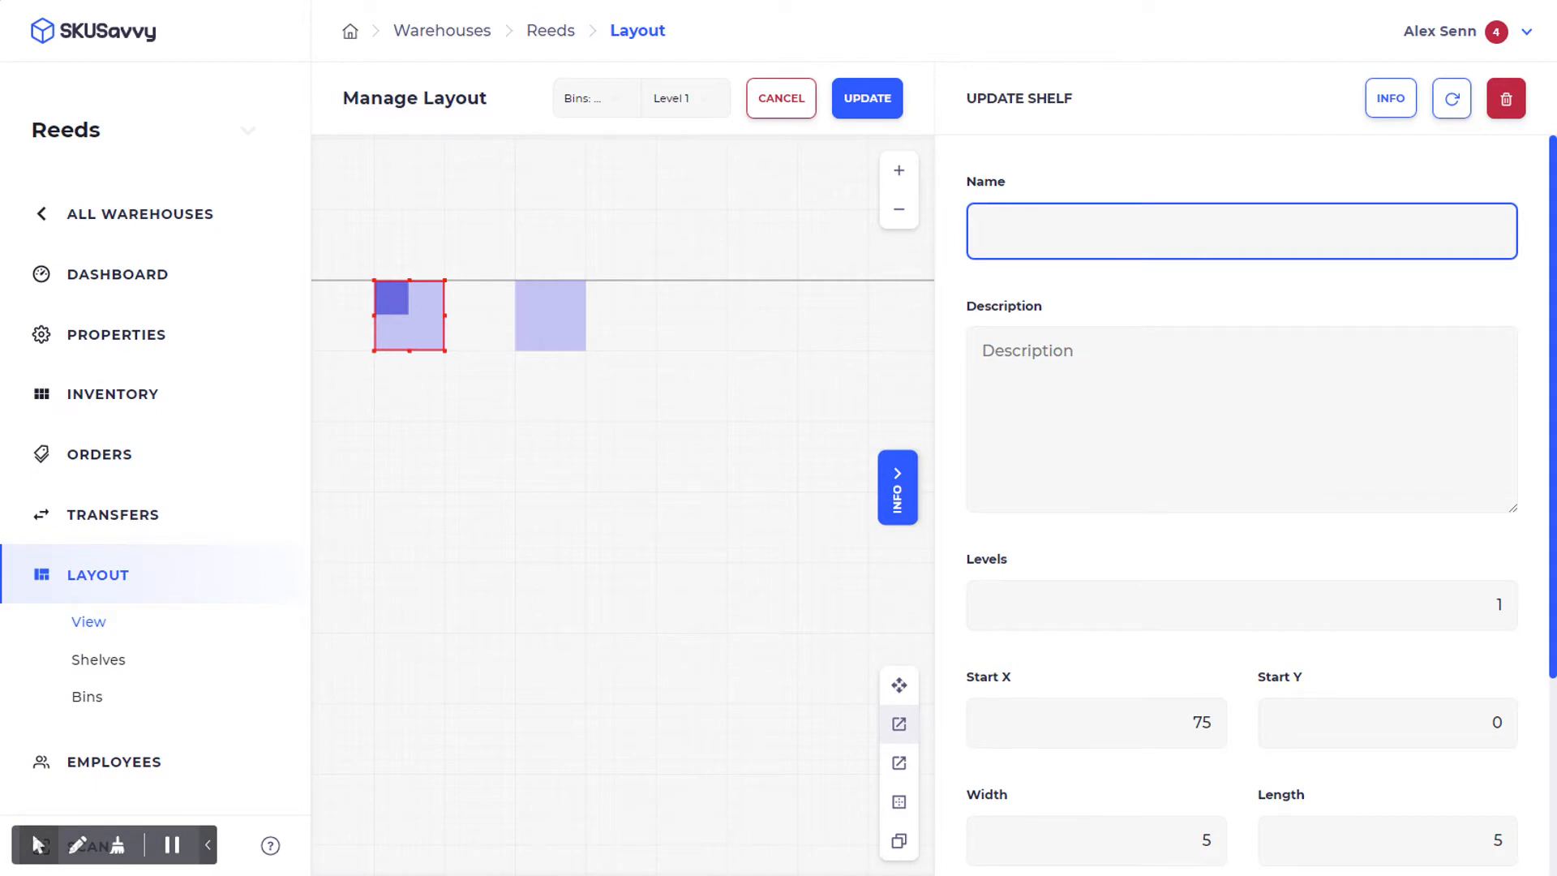
pyautogui.write('She')
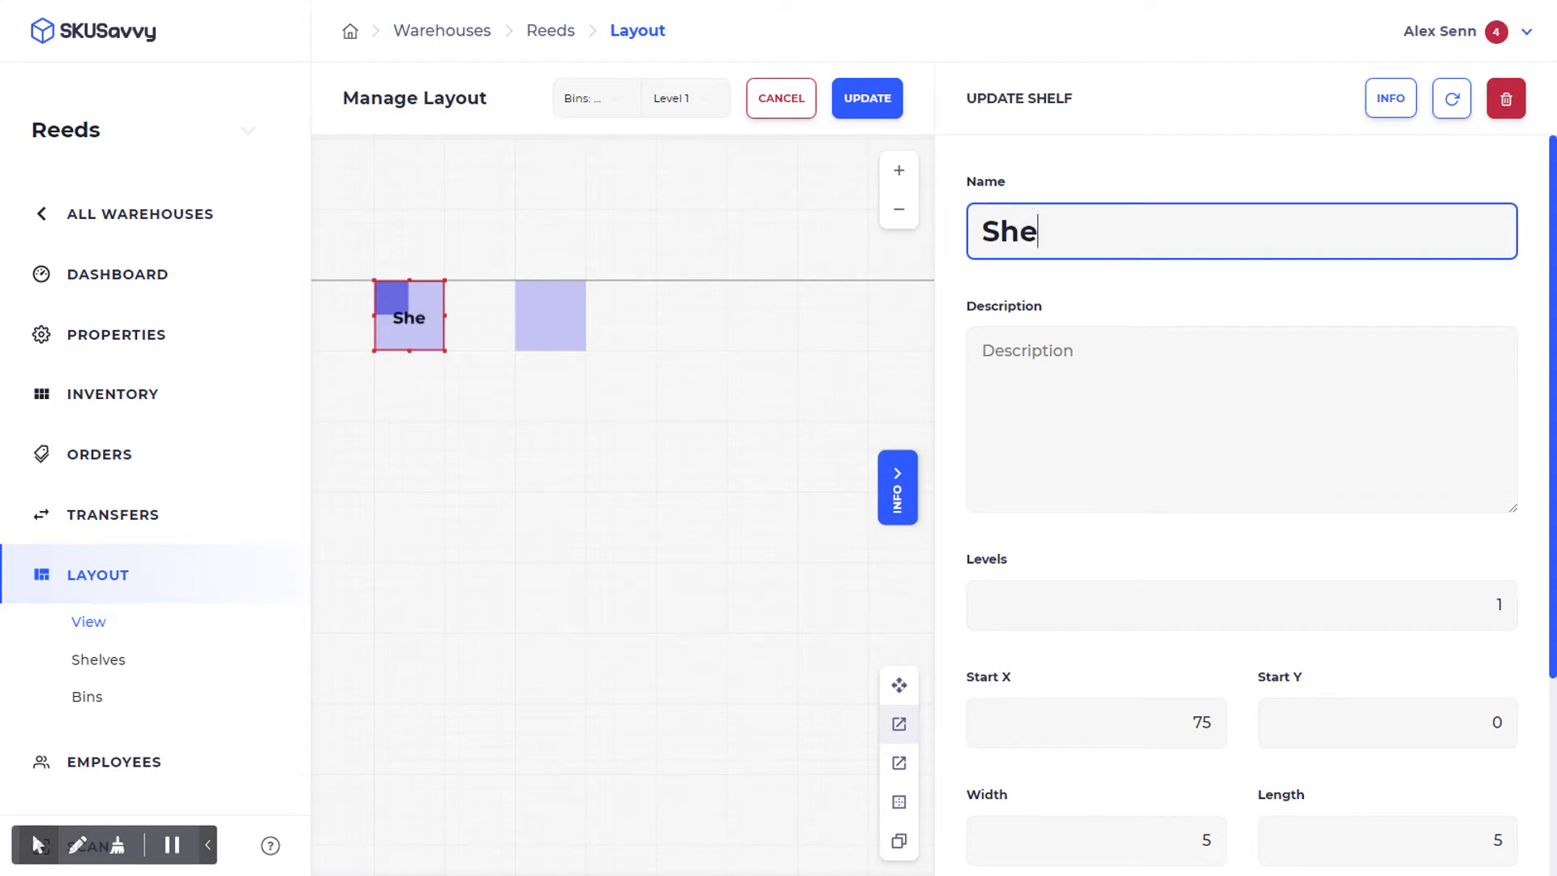
pyautogui.write('lf X')
# Select the second new shelf, the one without a bin, and name it Shelf Y.
pyautogui.click(899, 685)
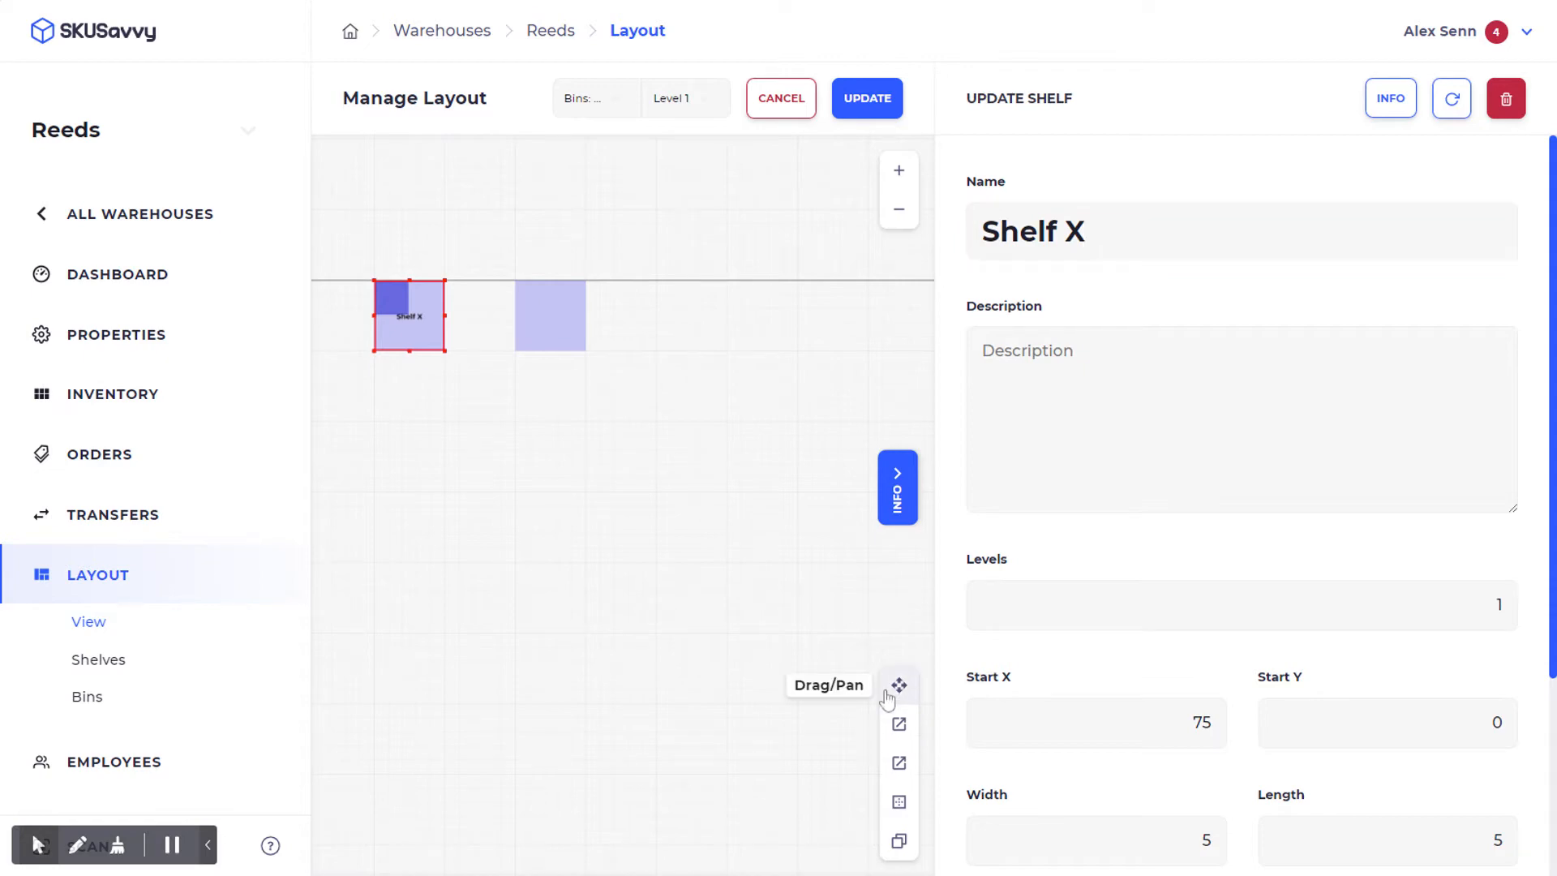
pyautogui.click(525, 325)
pyautogui.click(1019, 240)
pyautogui.write('Shelf Y')
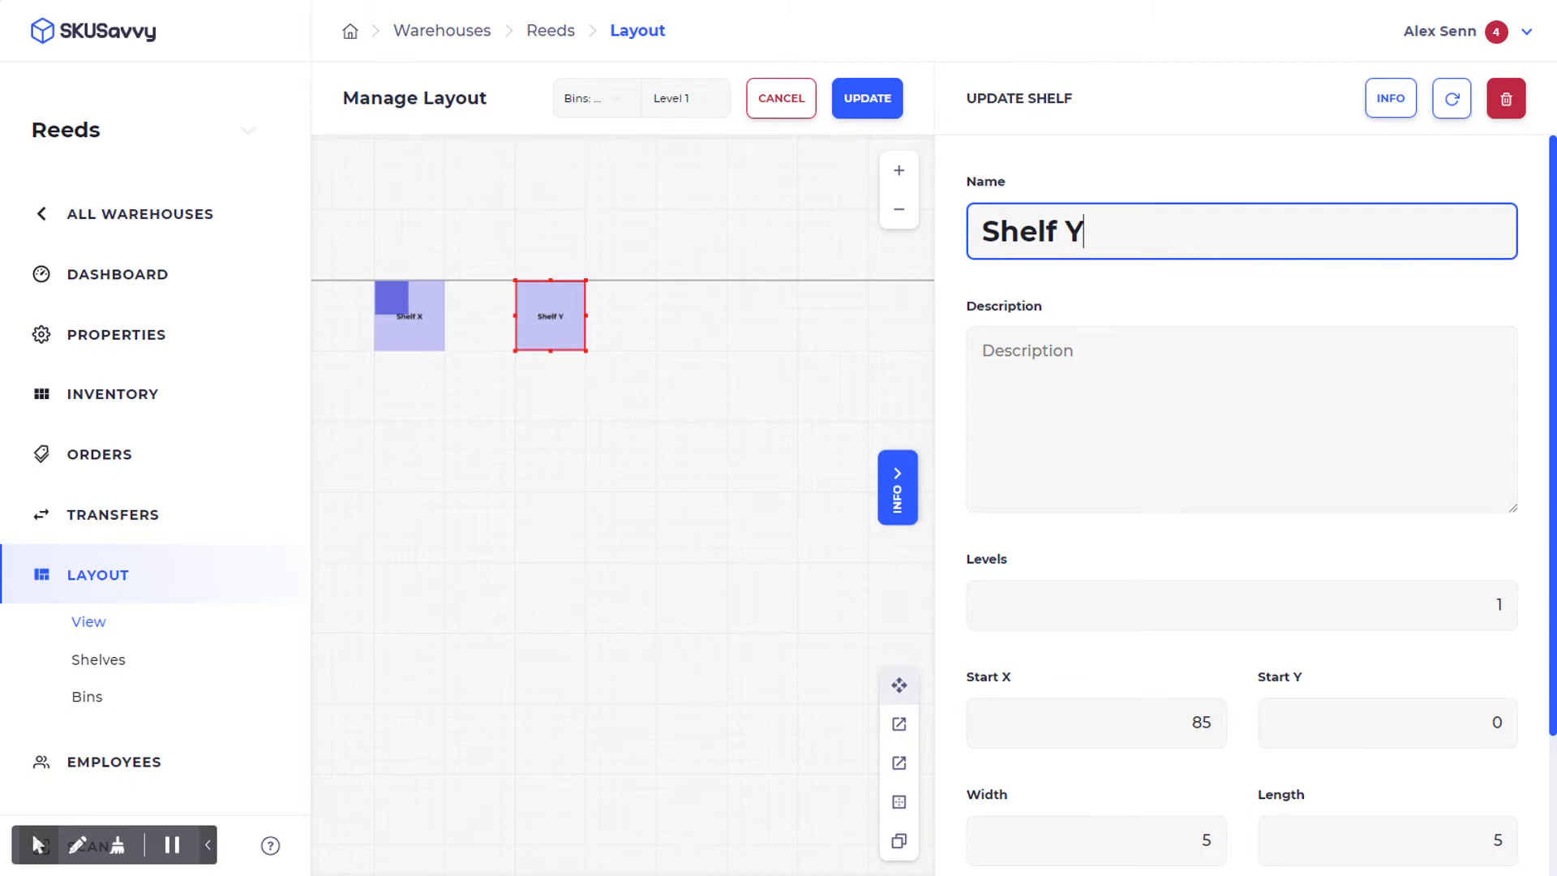
# Compare the properties of Shelf X, the bin inside it, and Shelf Y by selecting them in turn.
pyautogui.click(399, 303)
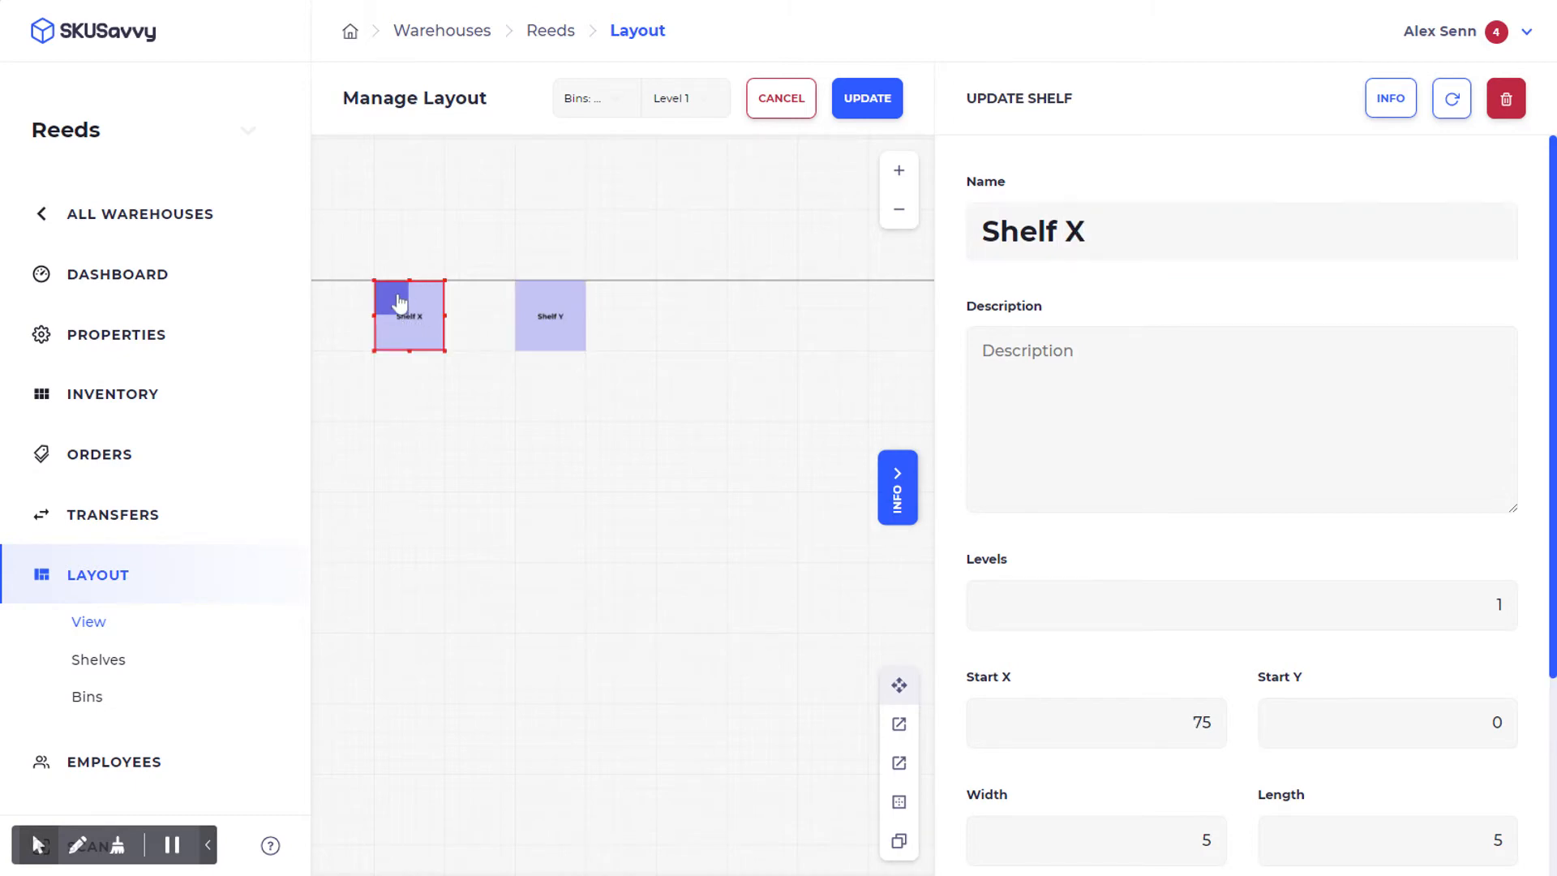
pyautogui.click(399, 303)
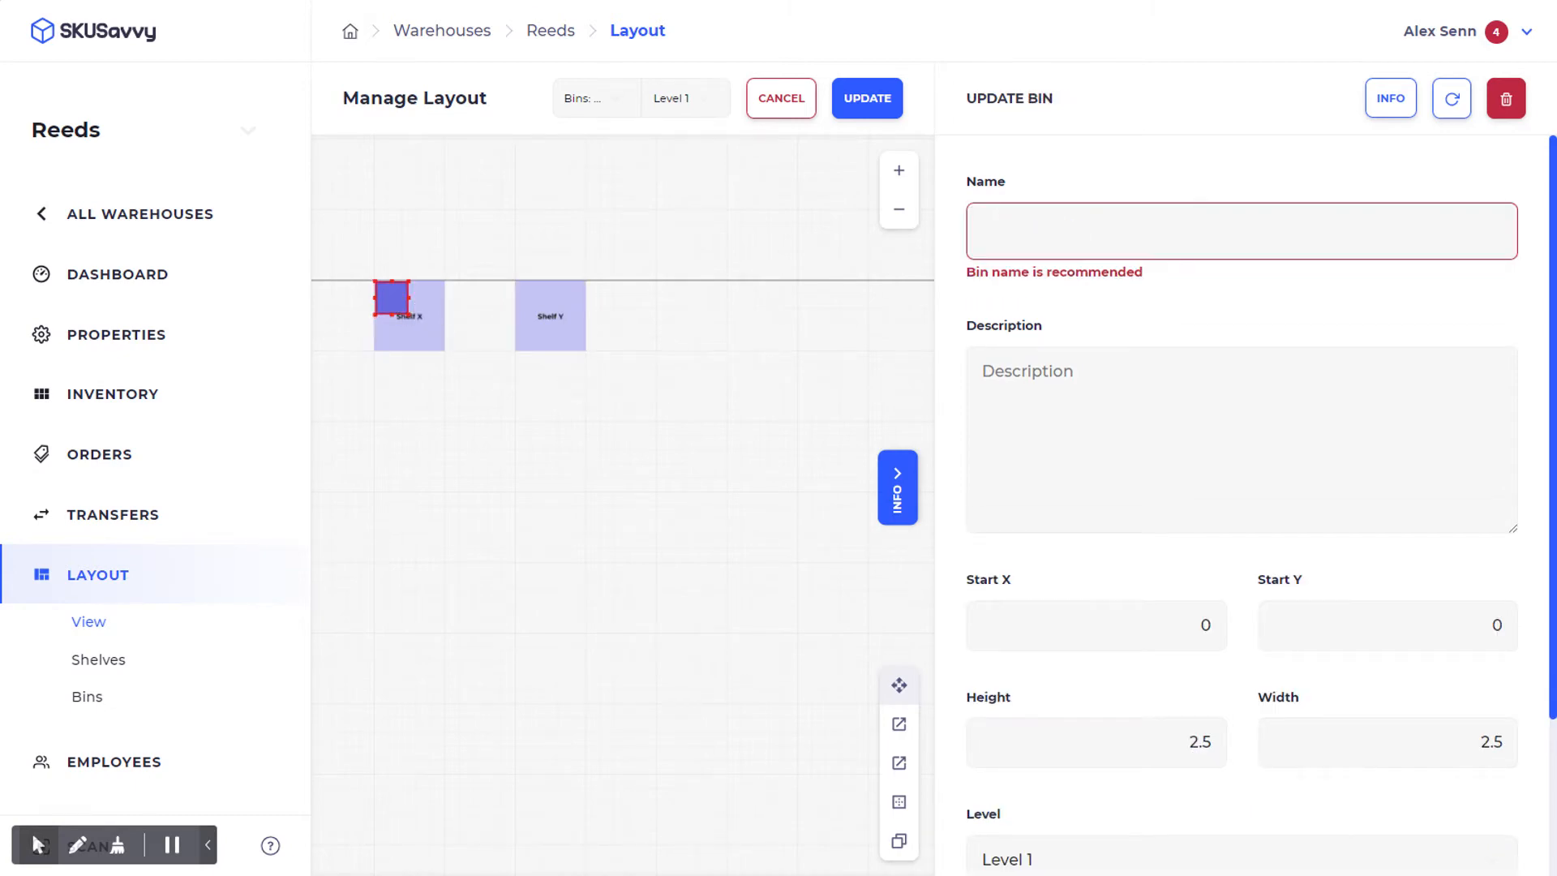
pyautogui.click(553, 334)
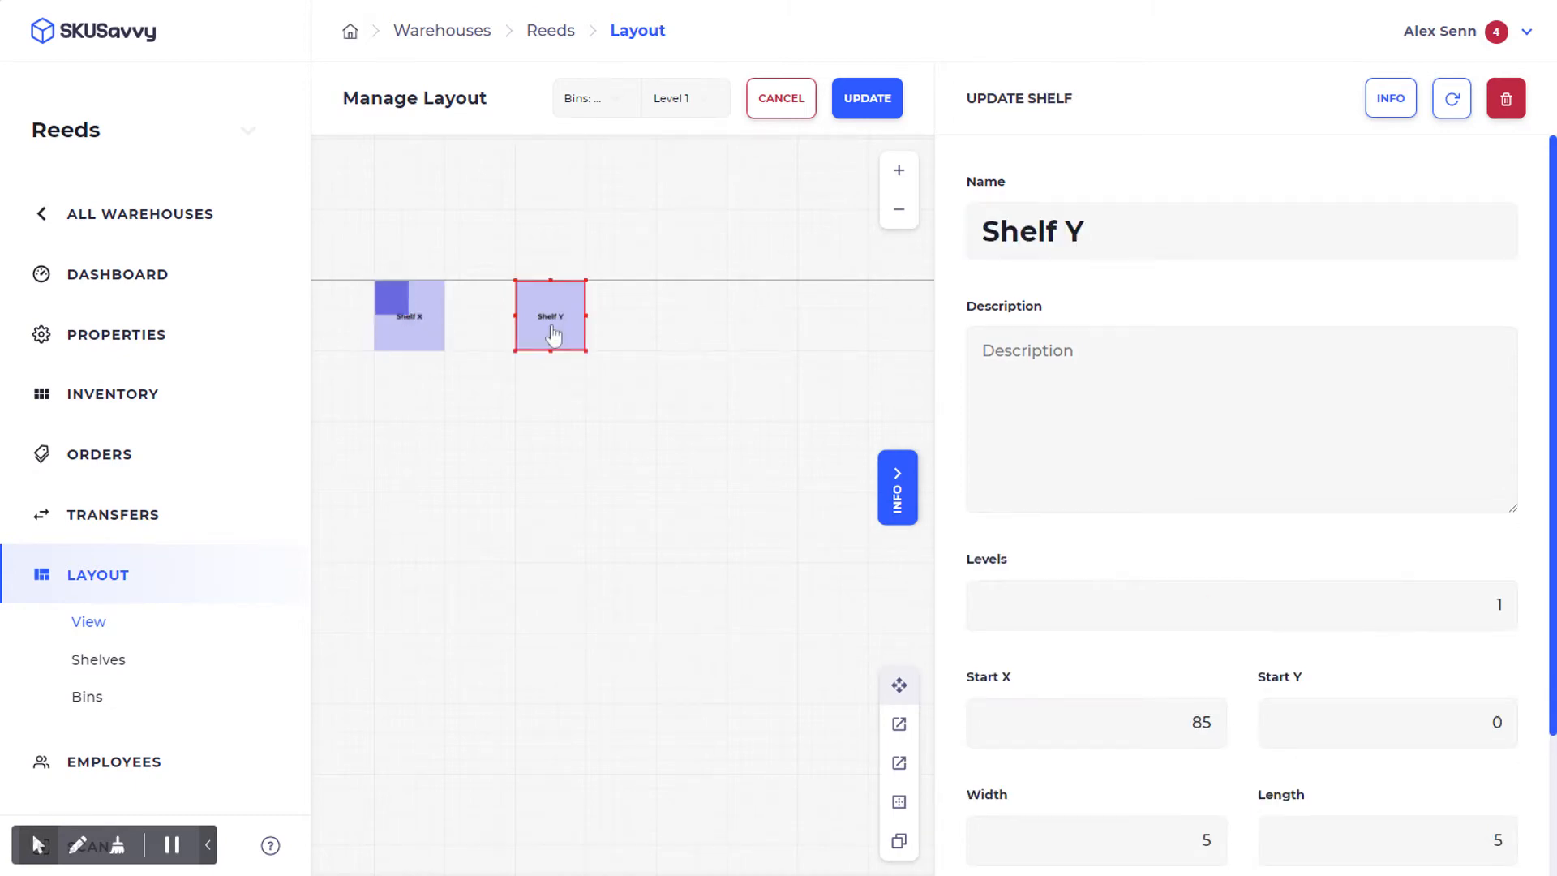
pyautogui.click(399, 303)
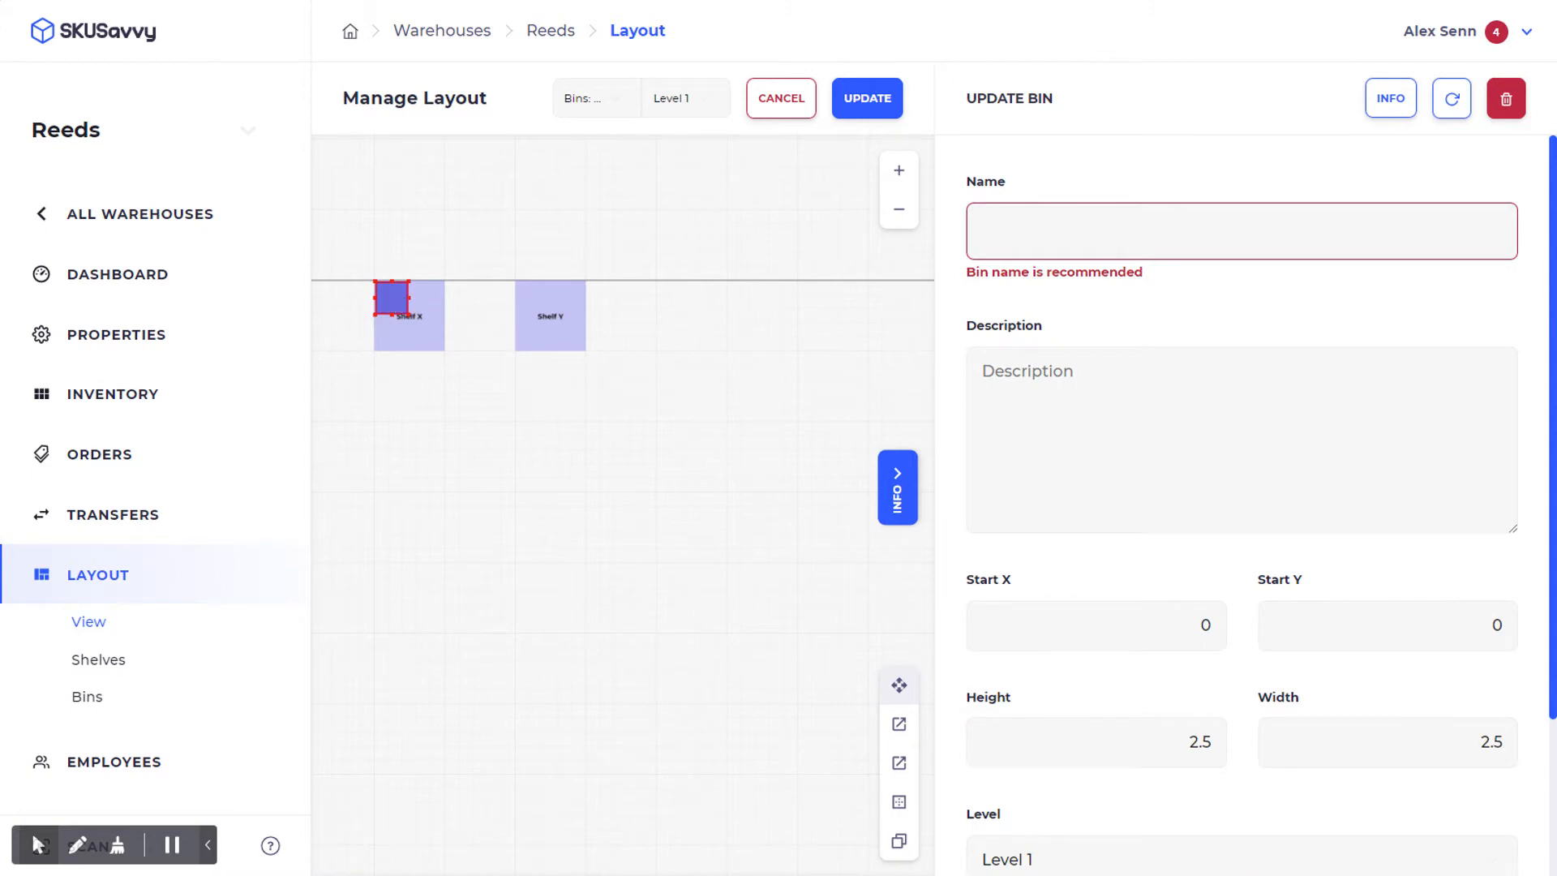
pyautogui.click(430, 339)
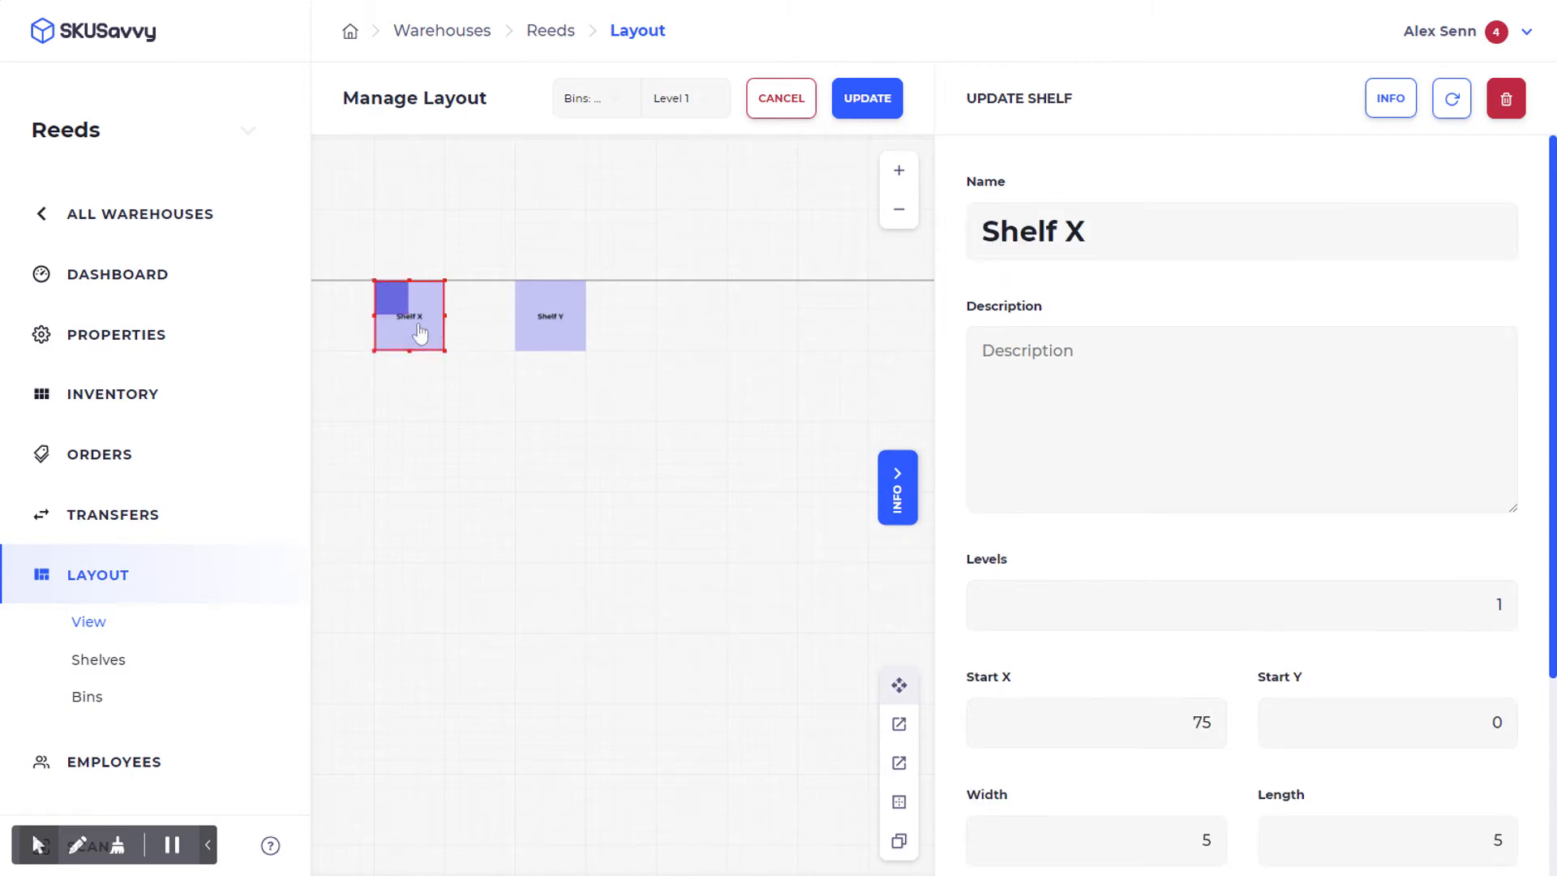
pyautogui.click(395, 303)
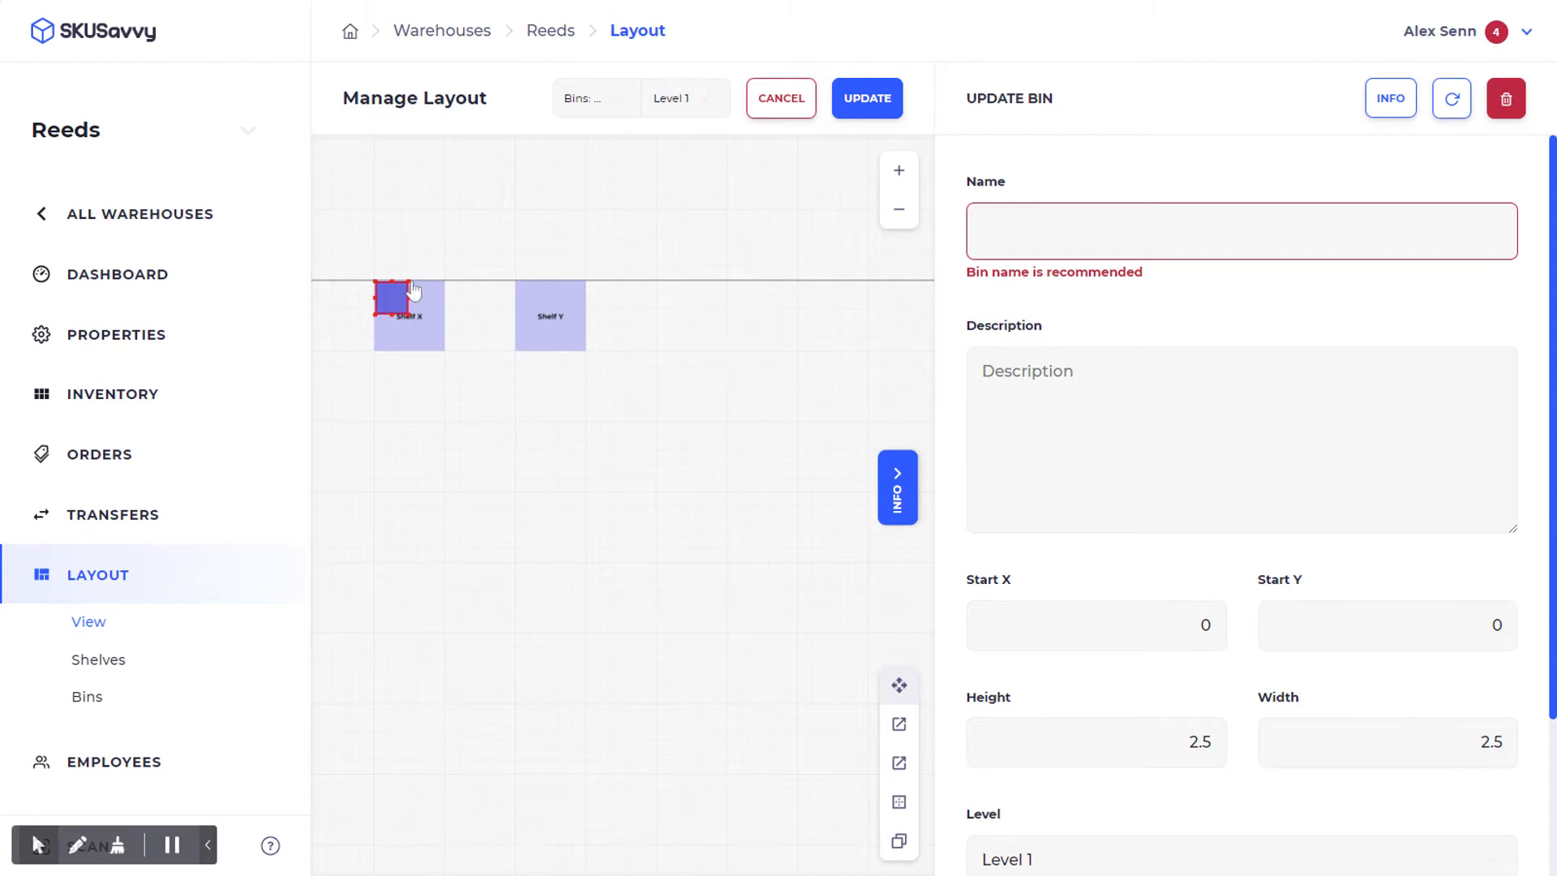
# Fill Shelf X with copies of its 2.5 by 2.5 bin, making a two-by-two grid of four bins.
pyautogui.hotkey('ctrl', 'Right')
pyautogui.moveTo(428, 303); pyautogui.dragTo(434, 340)
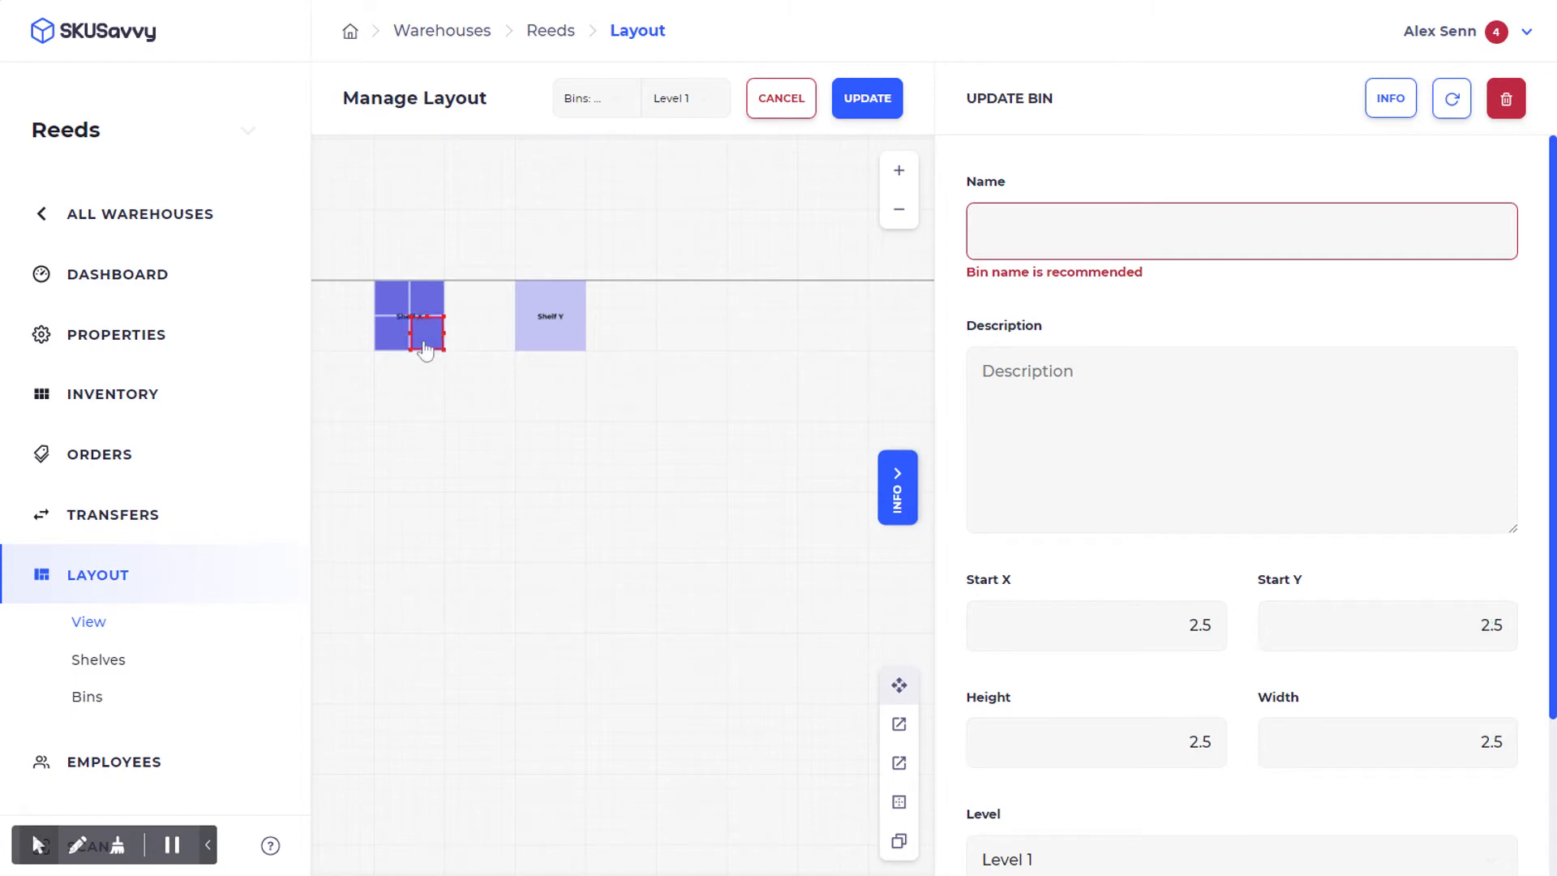
# Try placing another copy of the Shelf X bin over Shelf Y, and delete that copy.
pyautogui.click(526, 301)
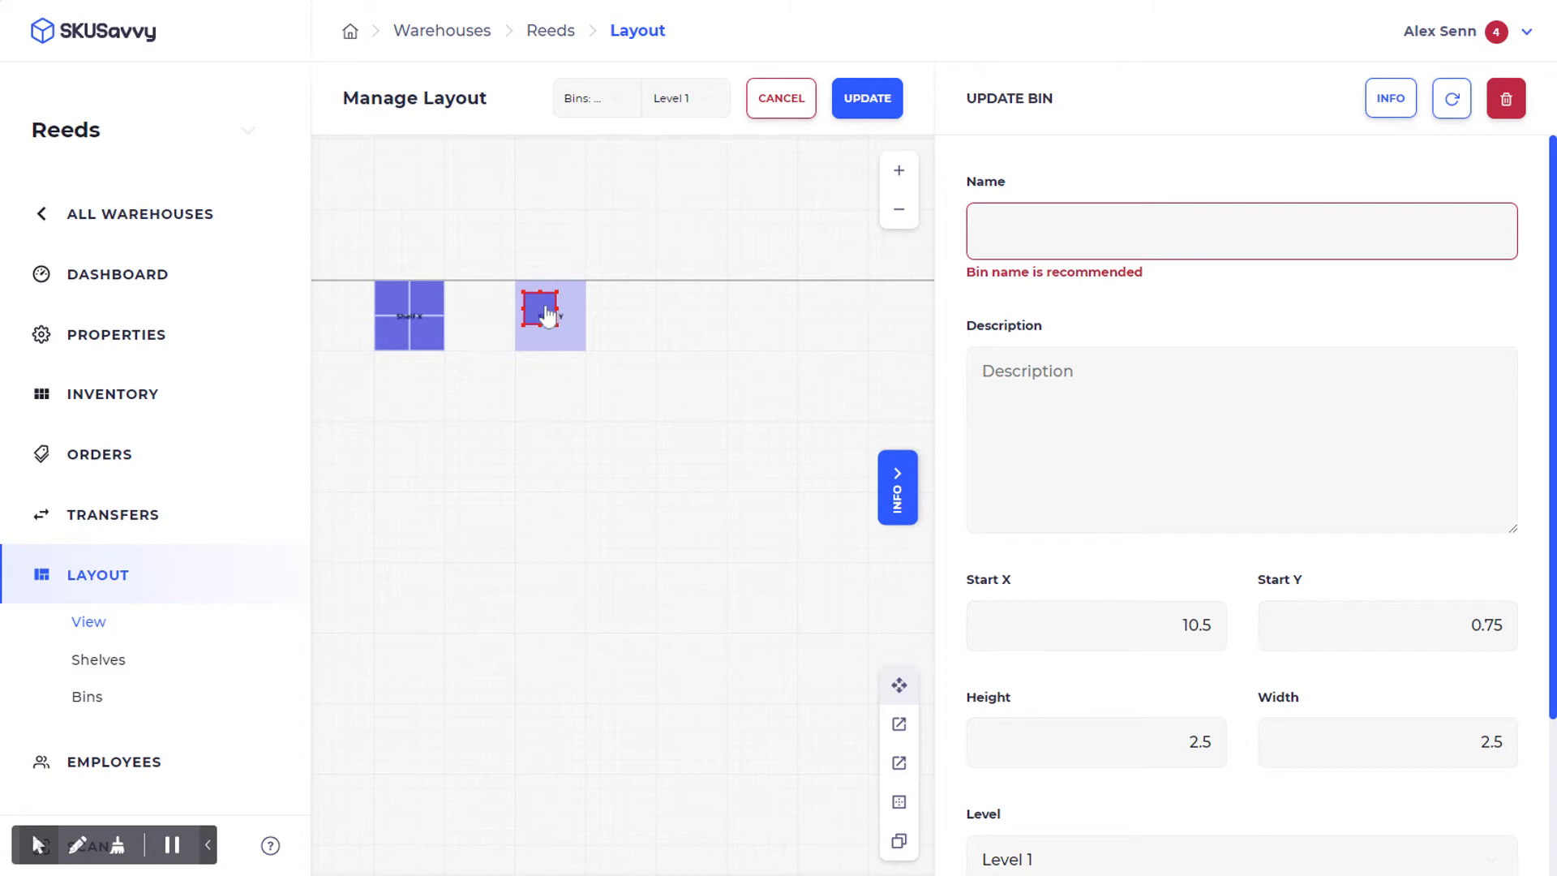
pyautogui.click(1506, 100)
pyautogui.click(1101, 514)
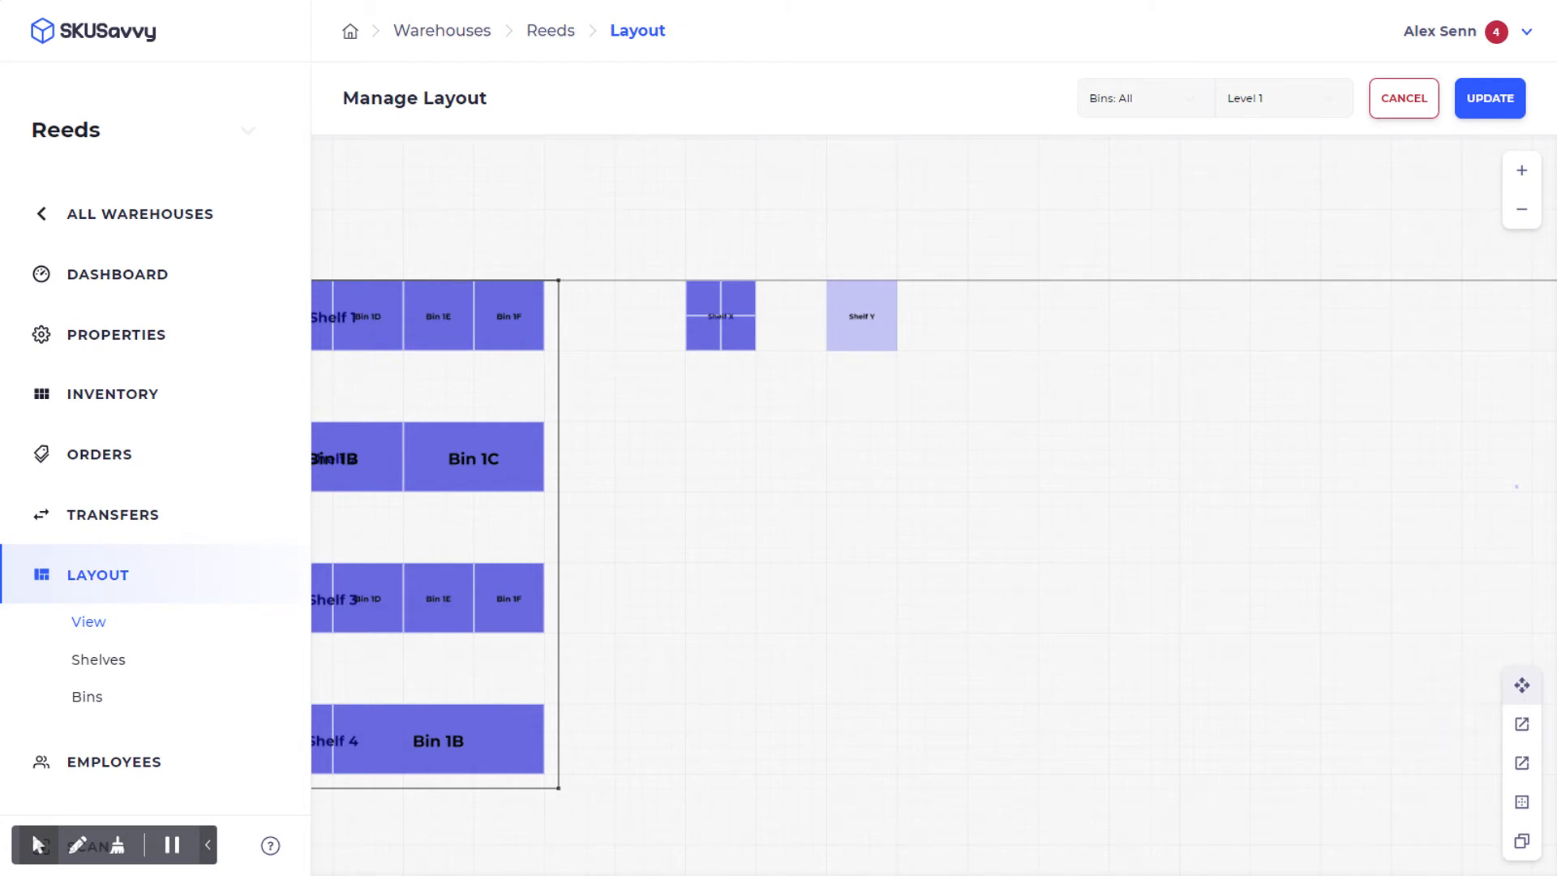
# Generate names for all bins in Shelf X and save the layout changes.
pyautogui.click(711, 328)
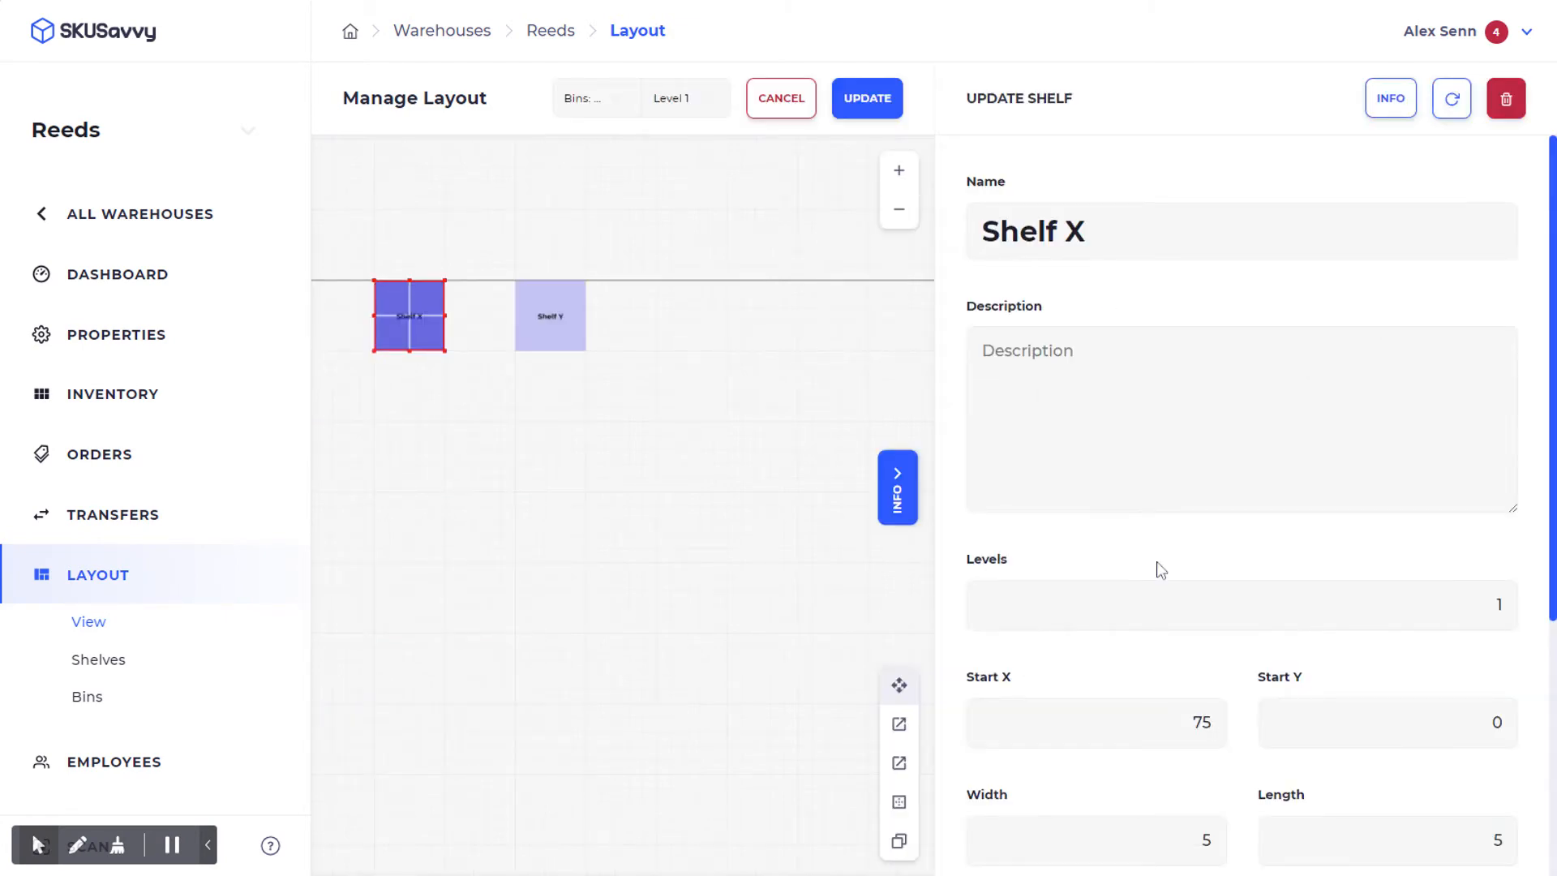
pyautogui.scroll(-5, 1160, 570)
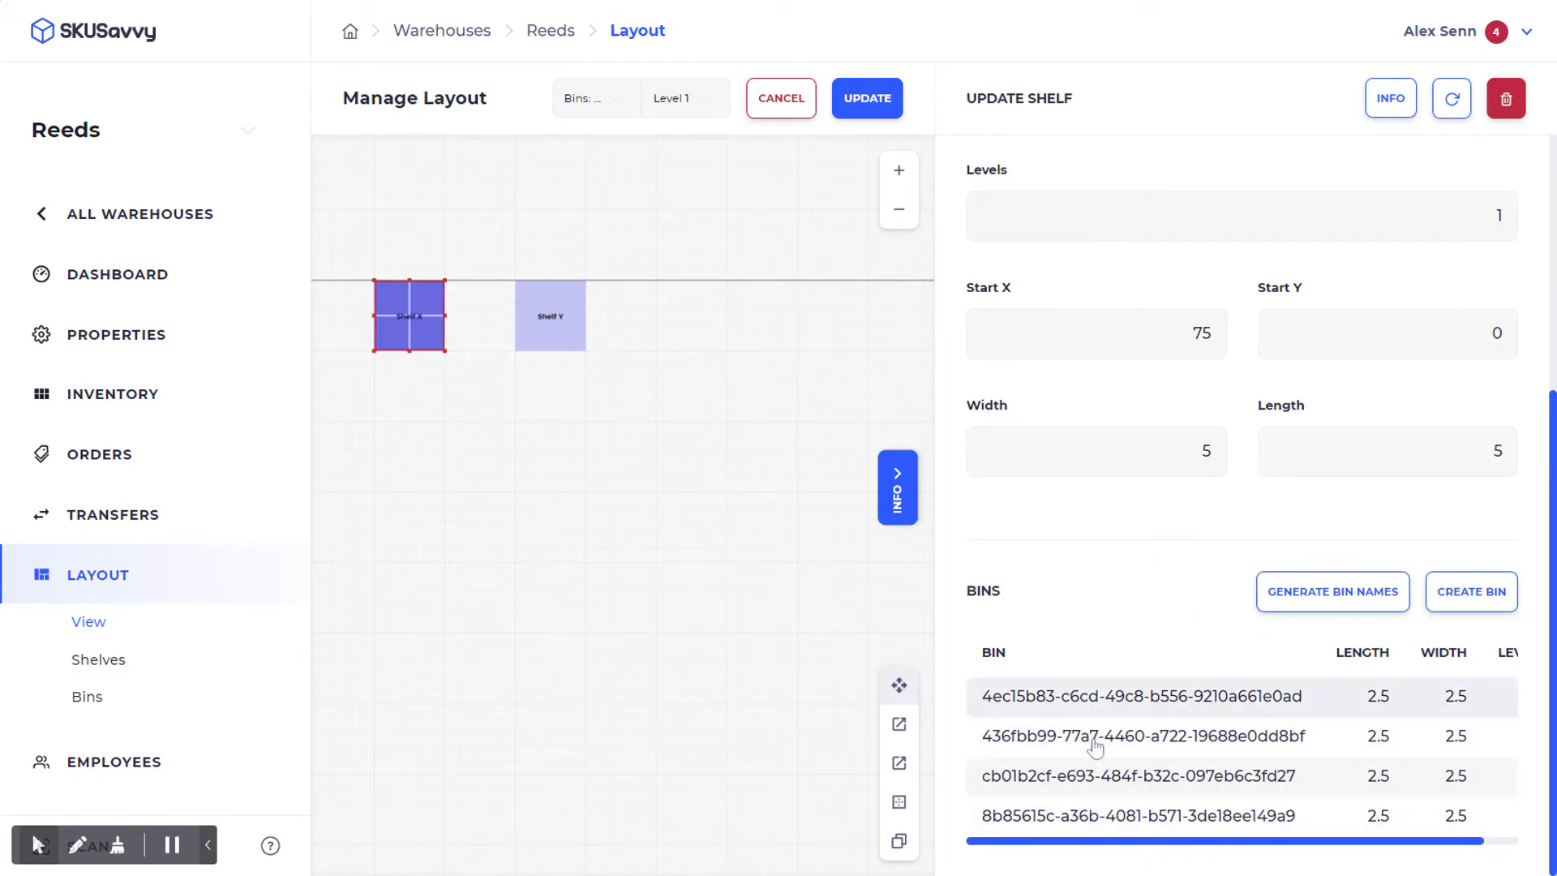
pyautogui.click(1344, 604)
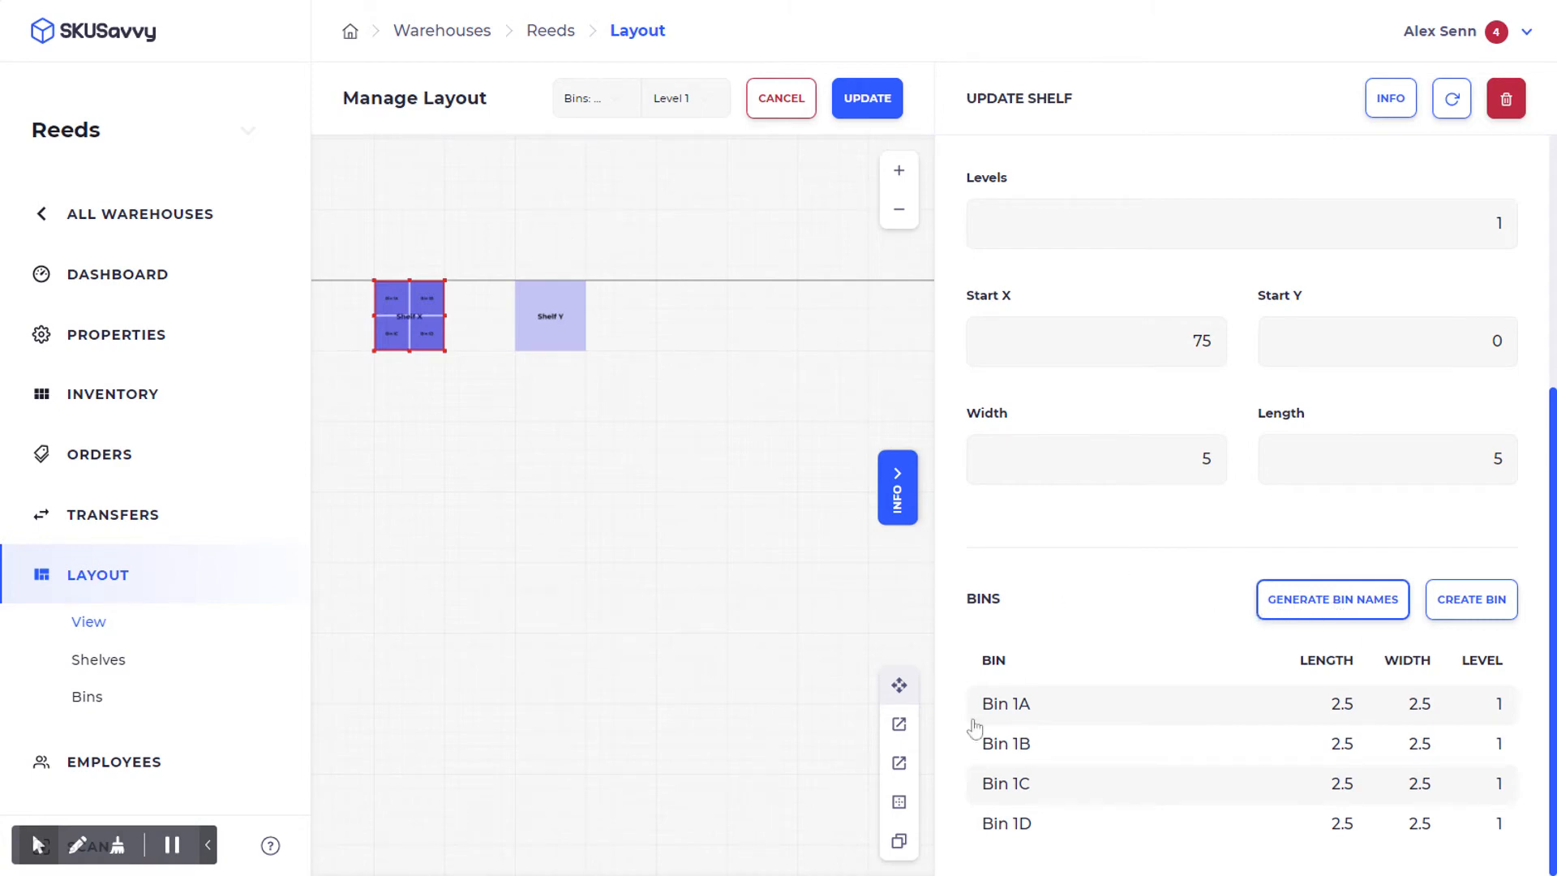
pyautogui.click(910, 850)
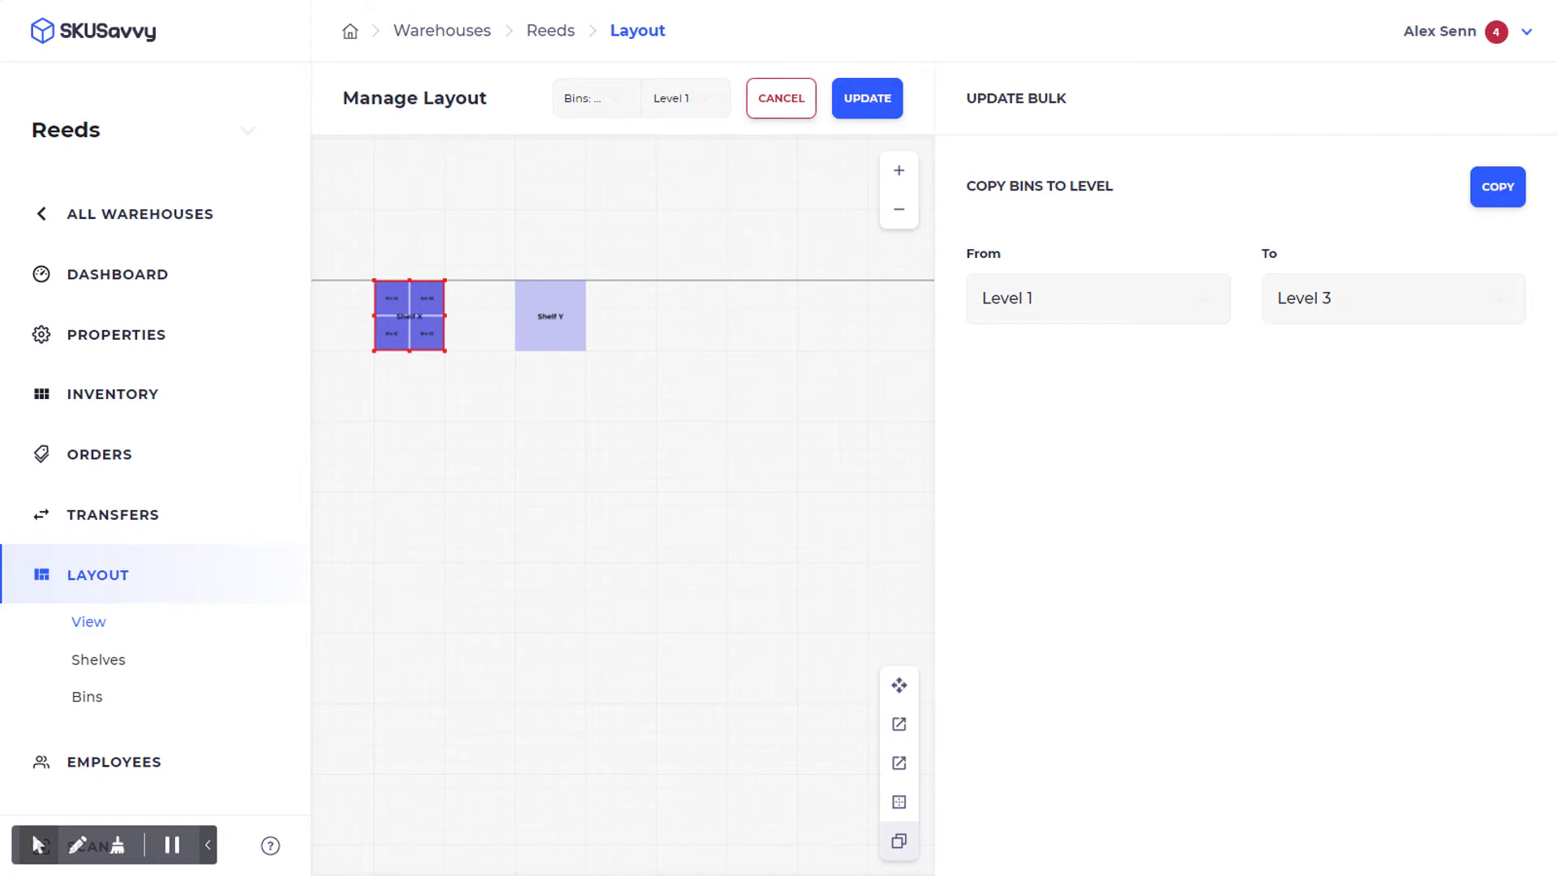
pyautogui.click(874, 100)
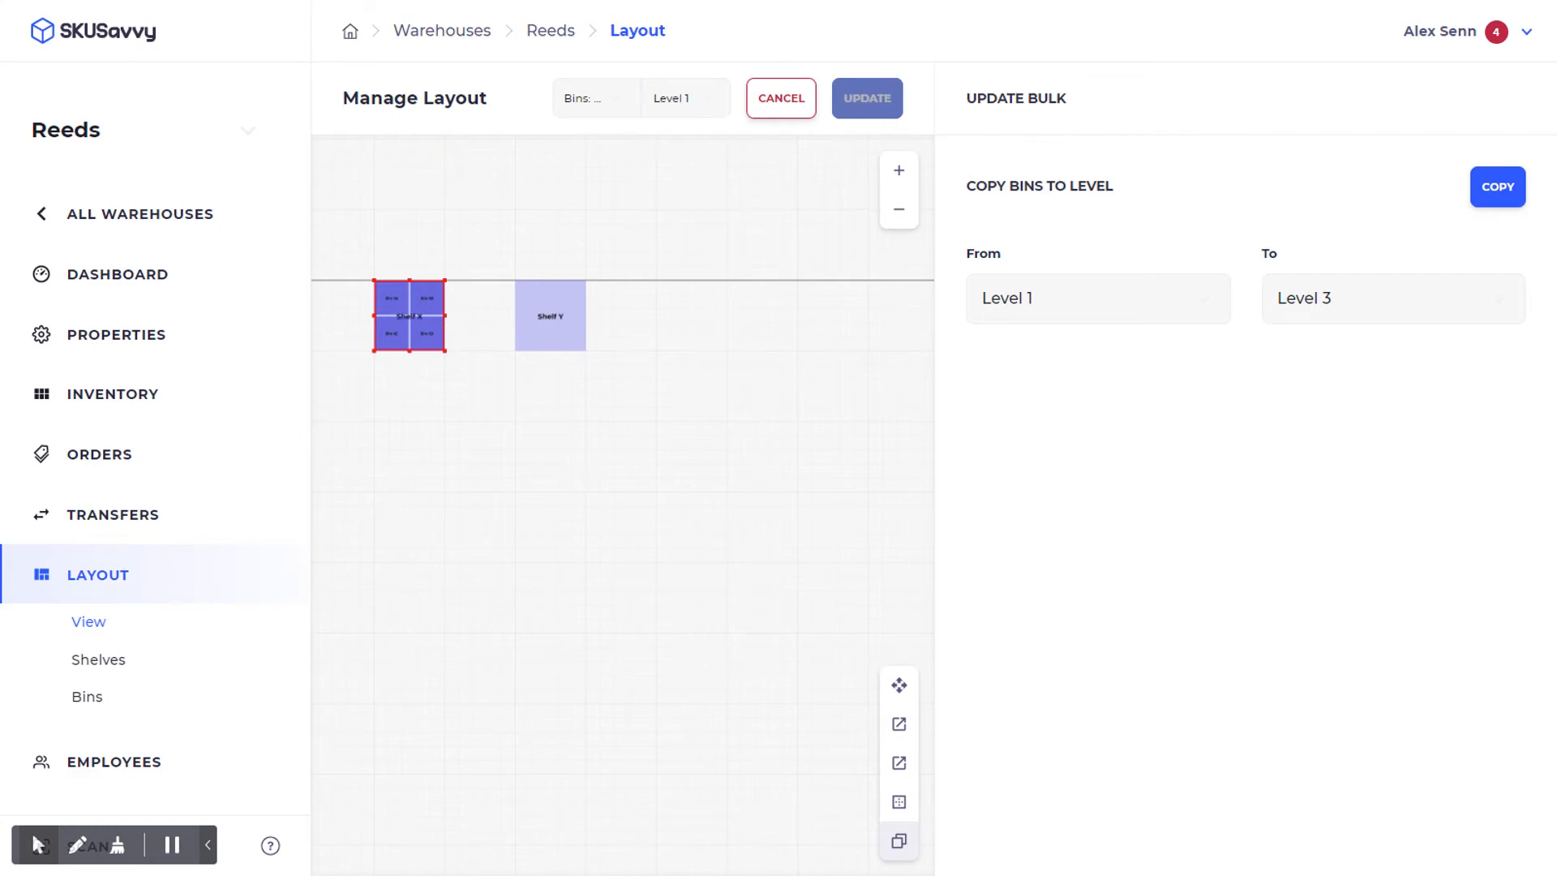
# Draw a bin about 2.5 by 2.5 inside Shelf Y, starting at the shelf's 0, 0 corner.
pyautogui.click(899, 724)
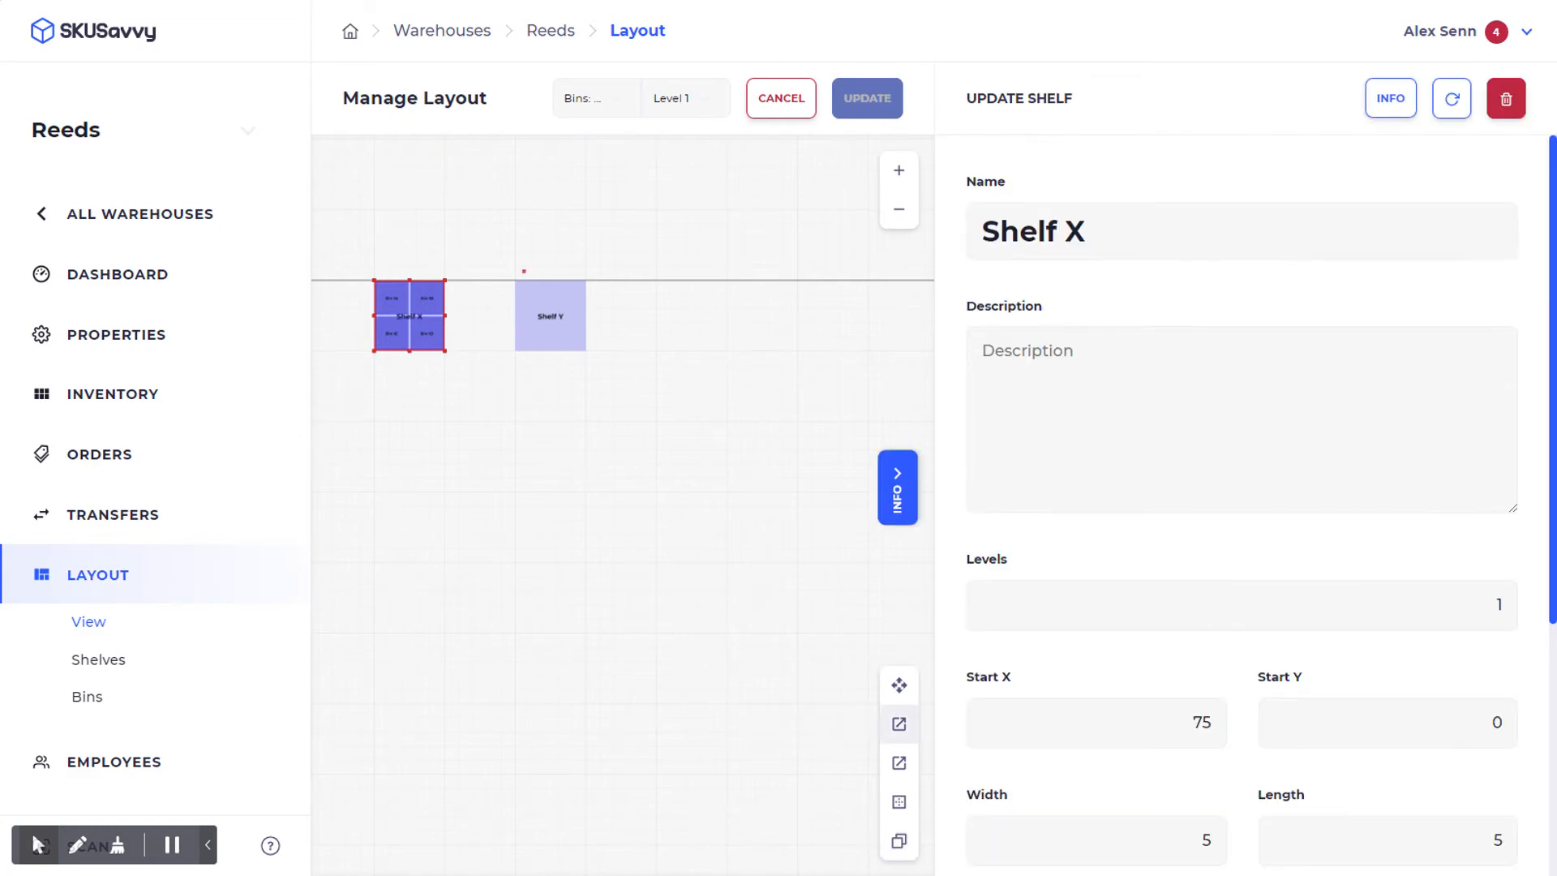
pyautogui.click(529, 285)
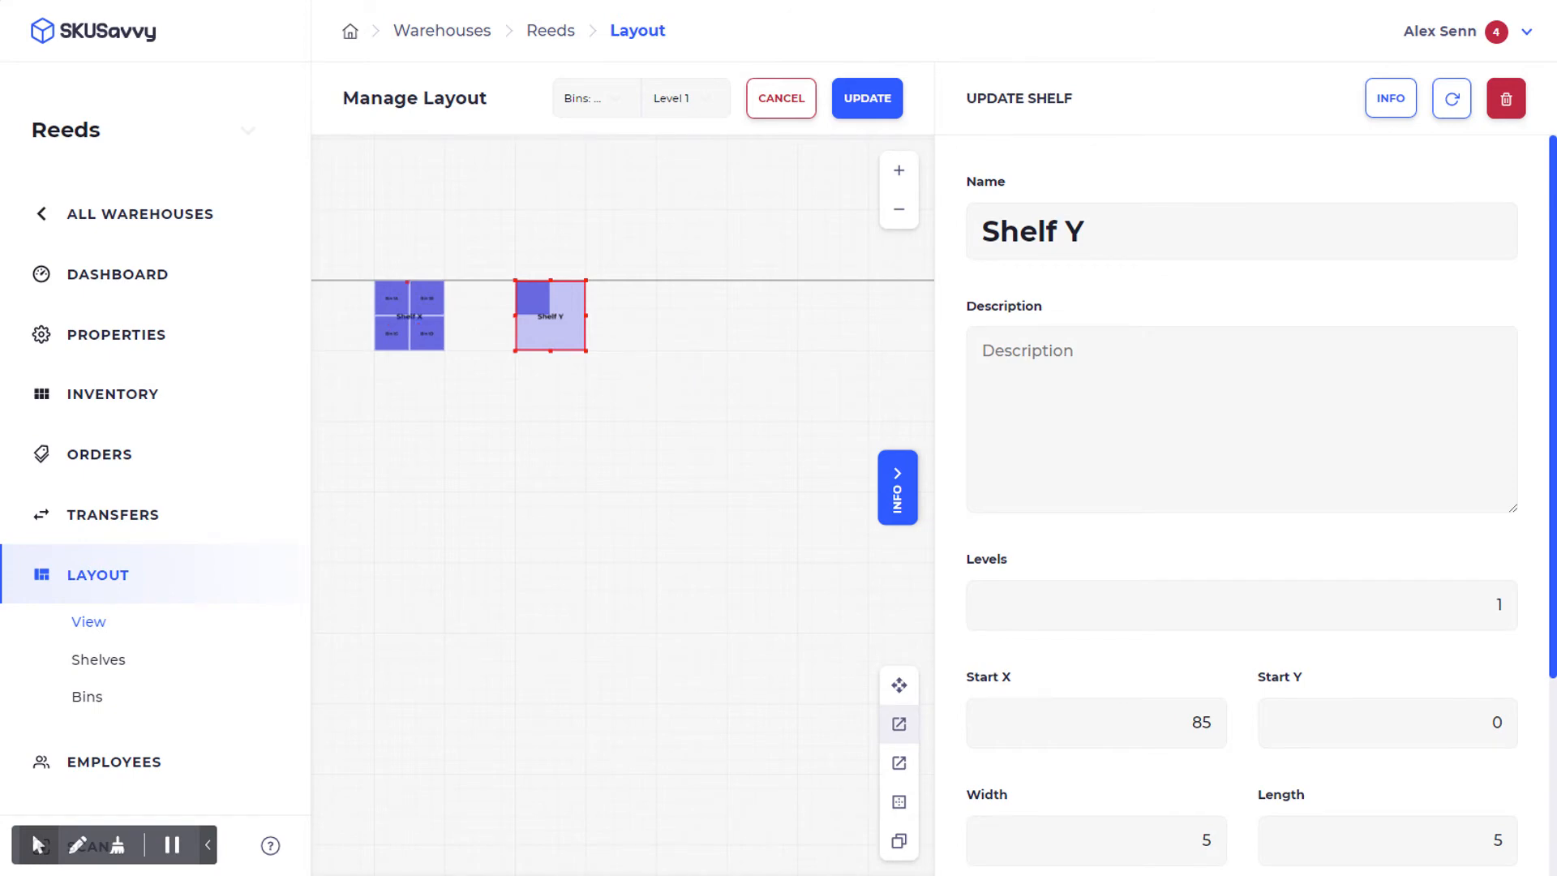
# Draw an area about 15 wide and 4.25 long just below Shelf X and Shelf Y, spanning both shelves.
pyautogui.click(898, 762)
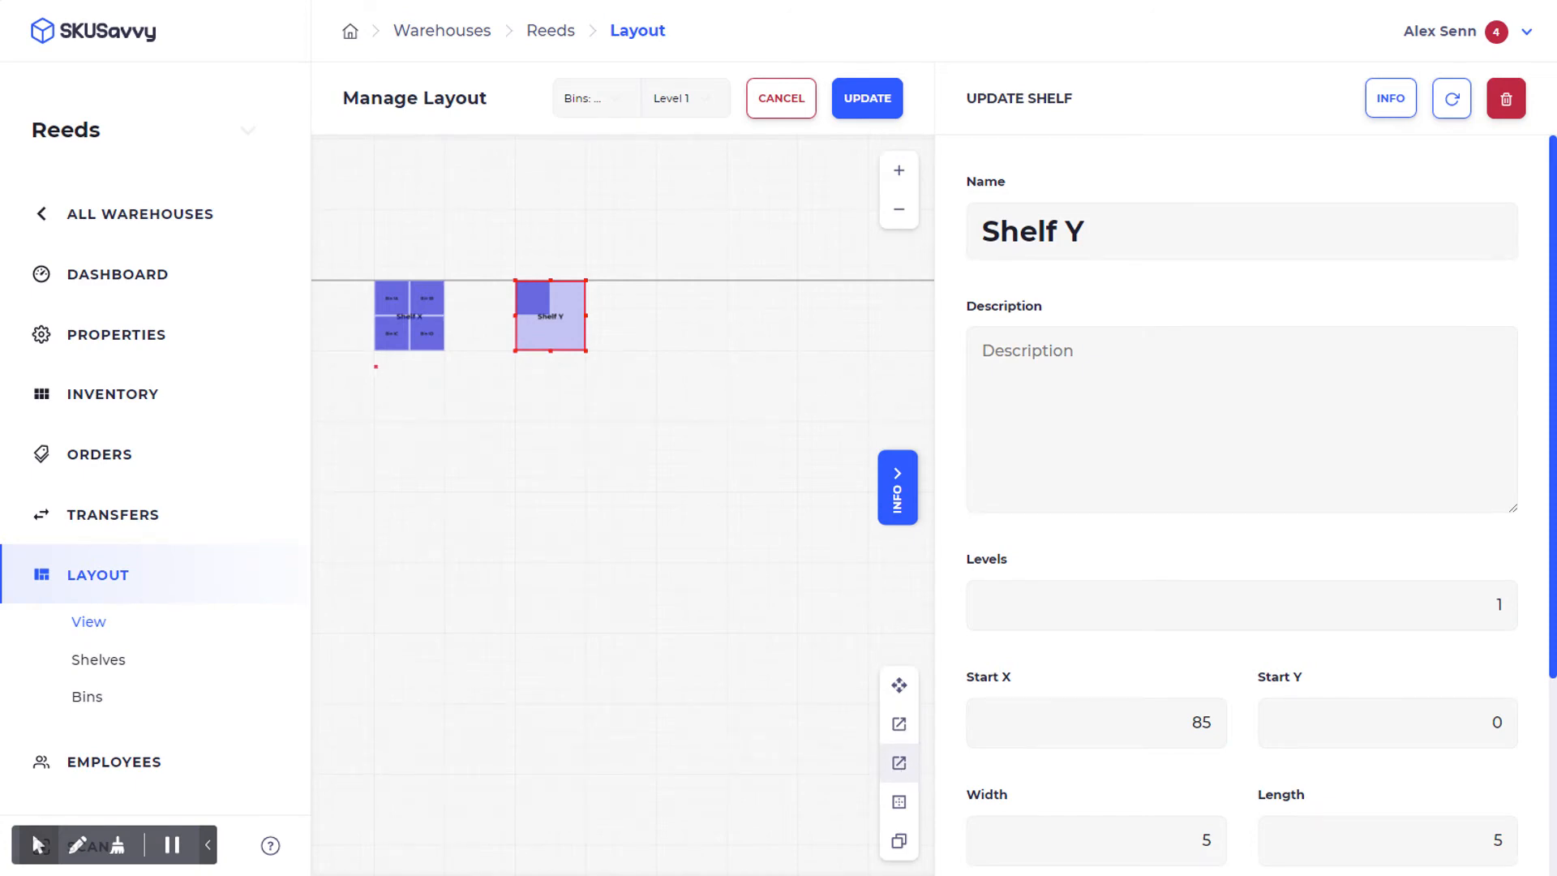
pyautogui.moveTo(376, 363); pyautogui.dragTo(585, 424)
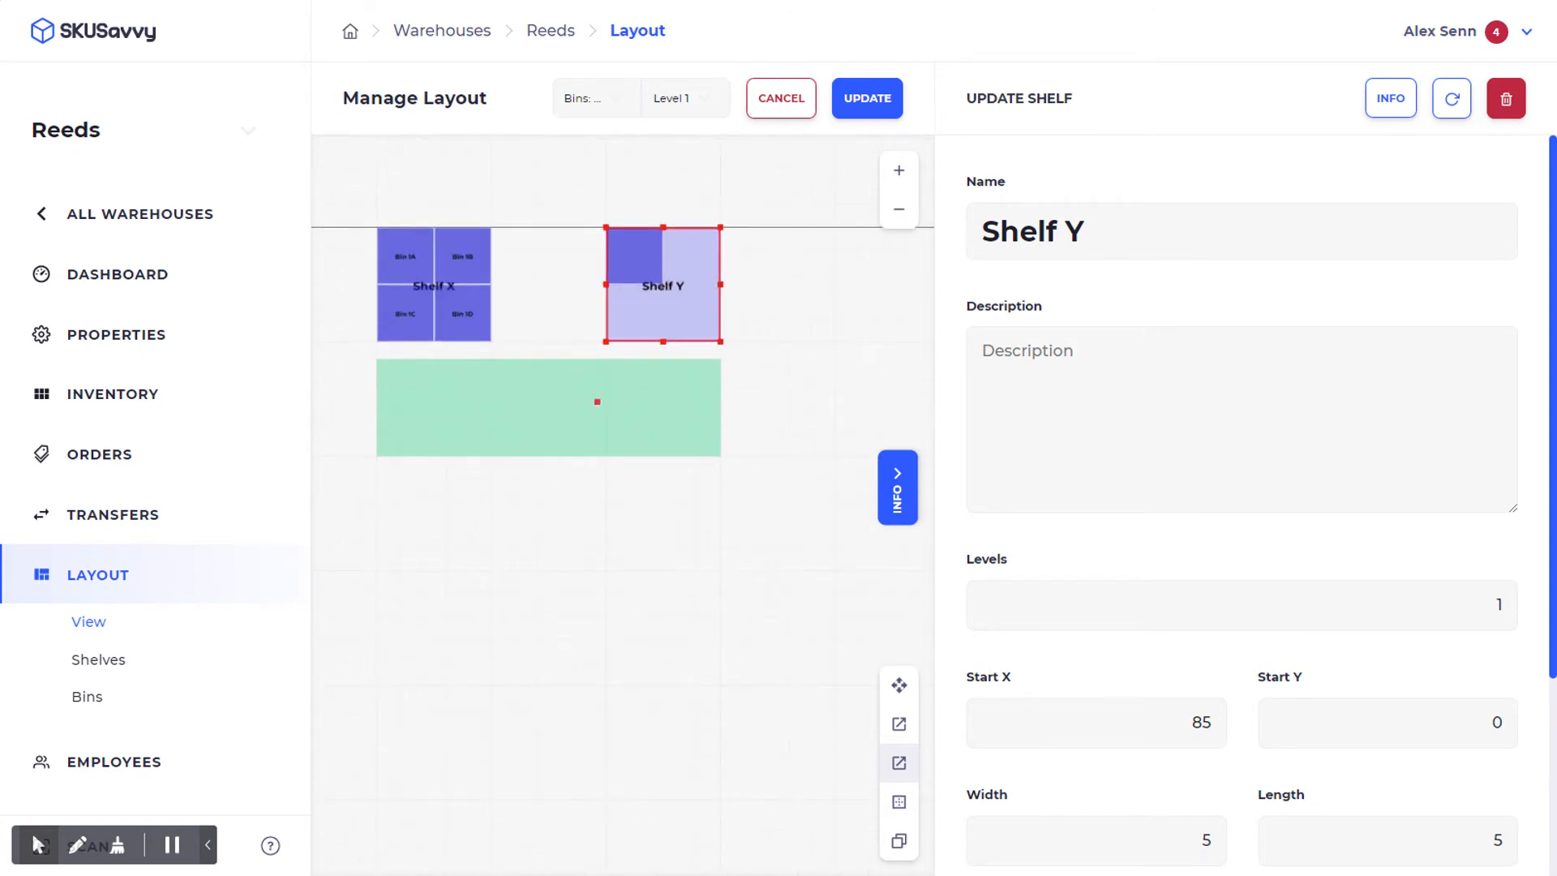
# Give the new area the pink color #fa003f50 and name it Packing Area.
pyautogui.click(625, 431)
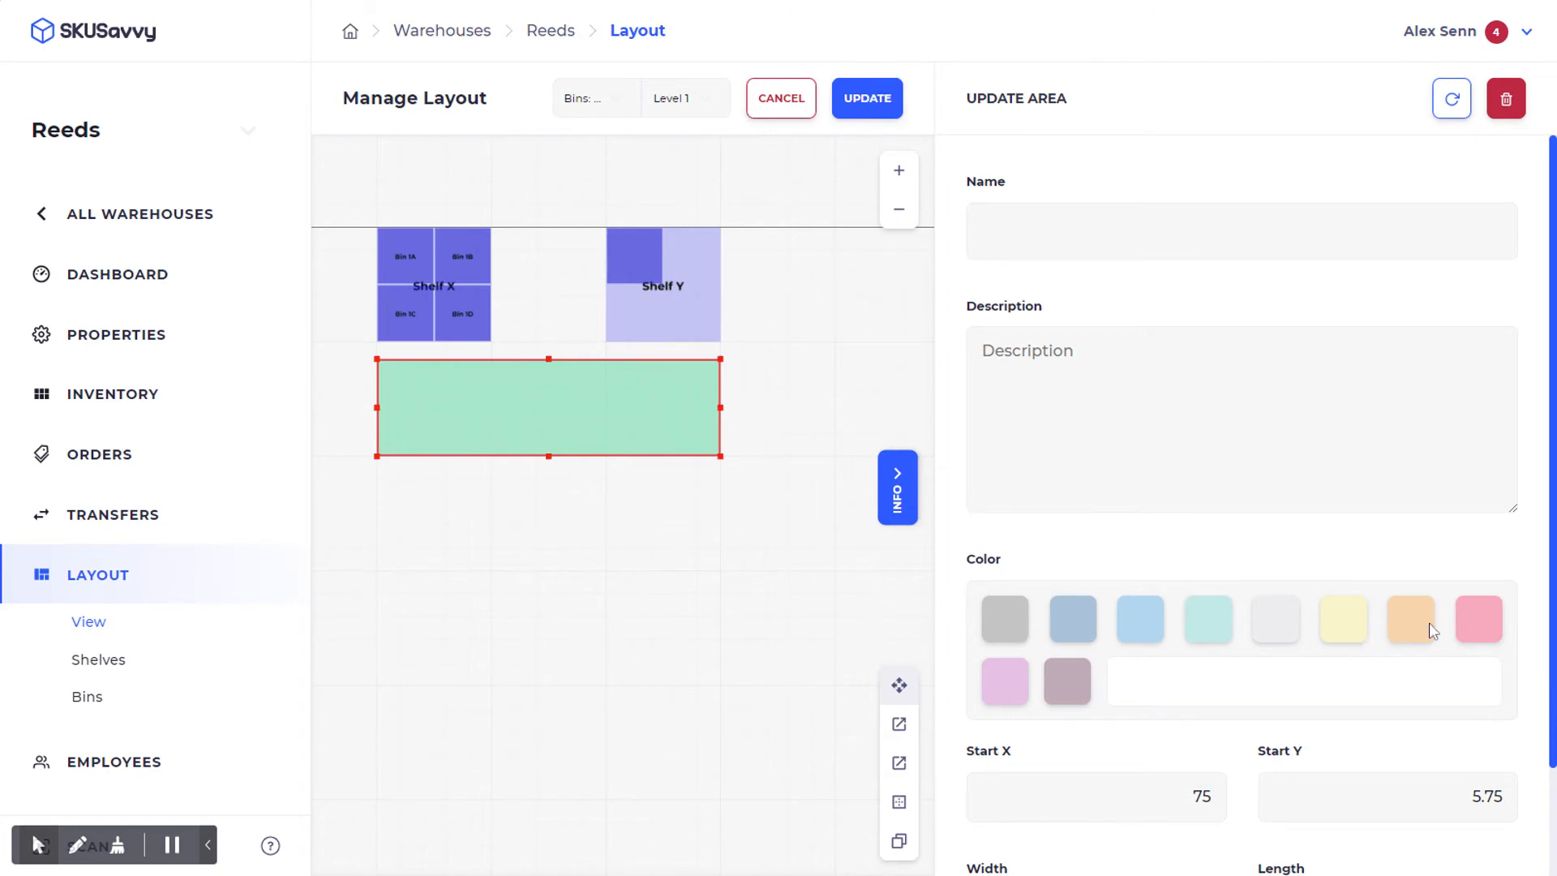
pyautogui.click(1480, 629)
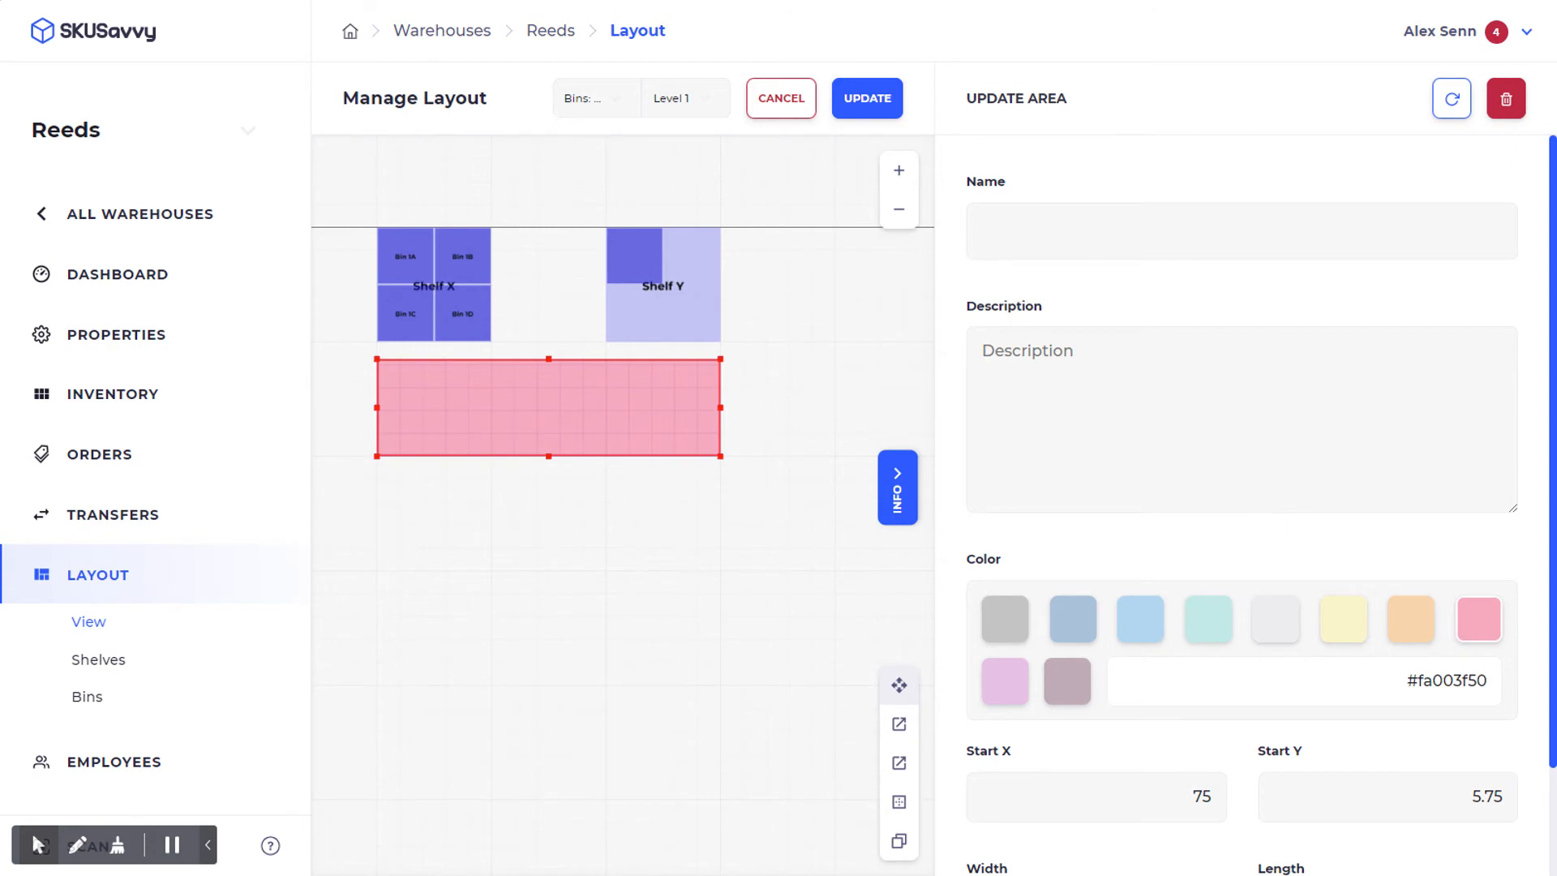
pyautogui.click(1241, 231)
pyautogui.write('Packing Area')
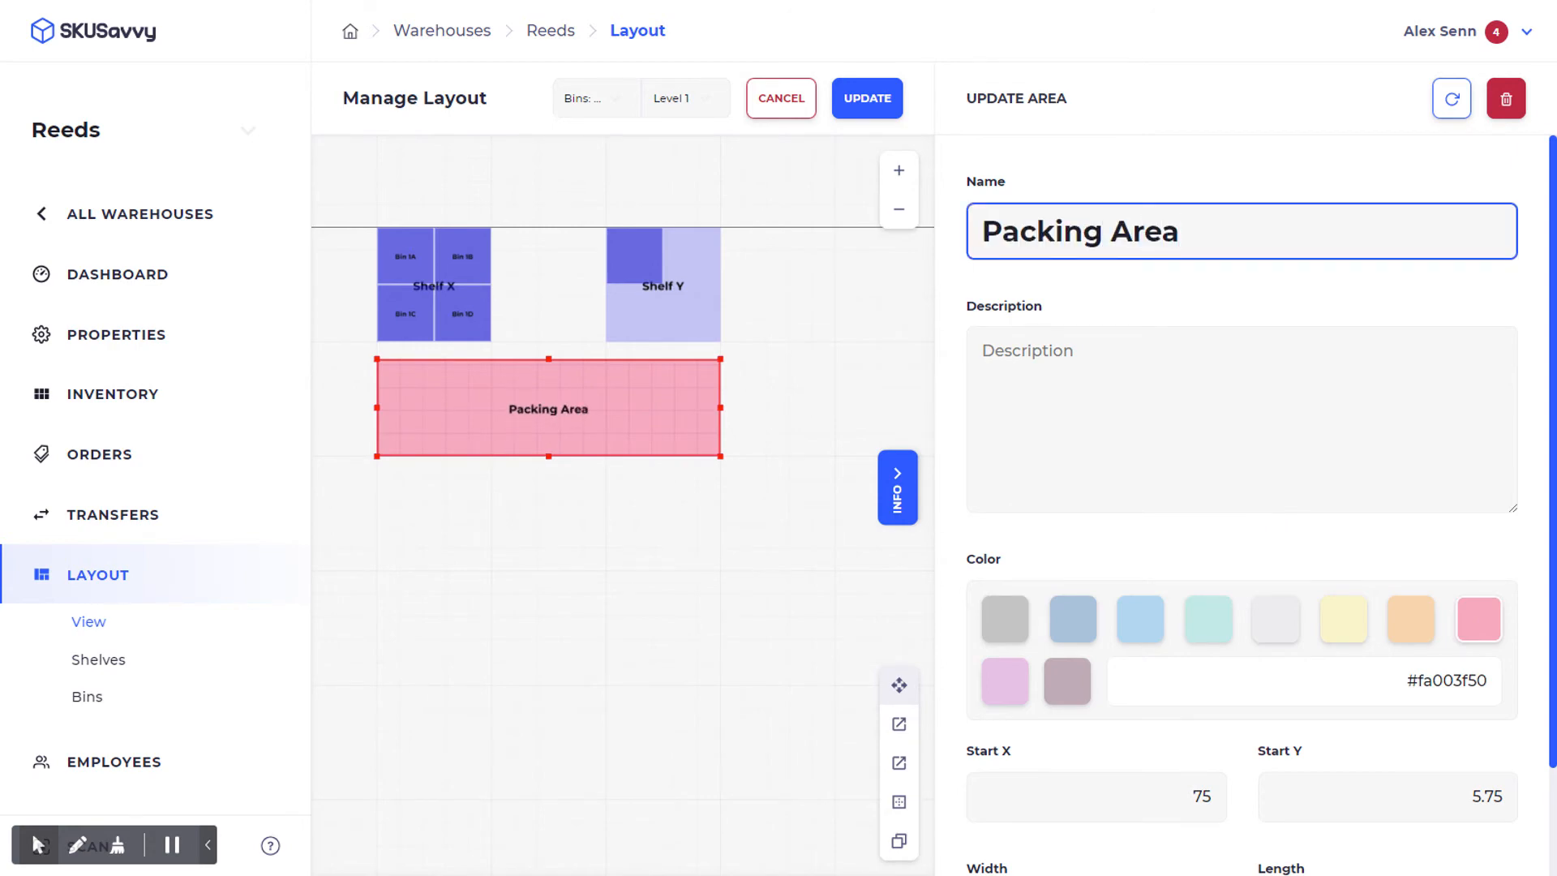
# Try moving the Packing Area to a Start X of 74 and return it to 75.
pyautogui.scroll(-2, 1241, 486)
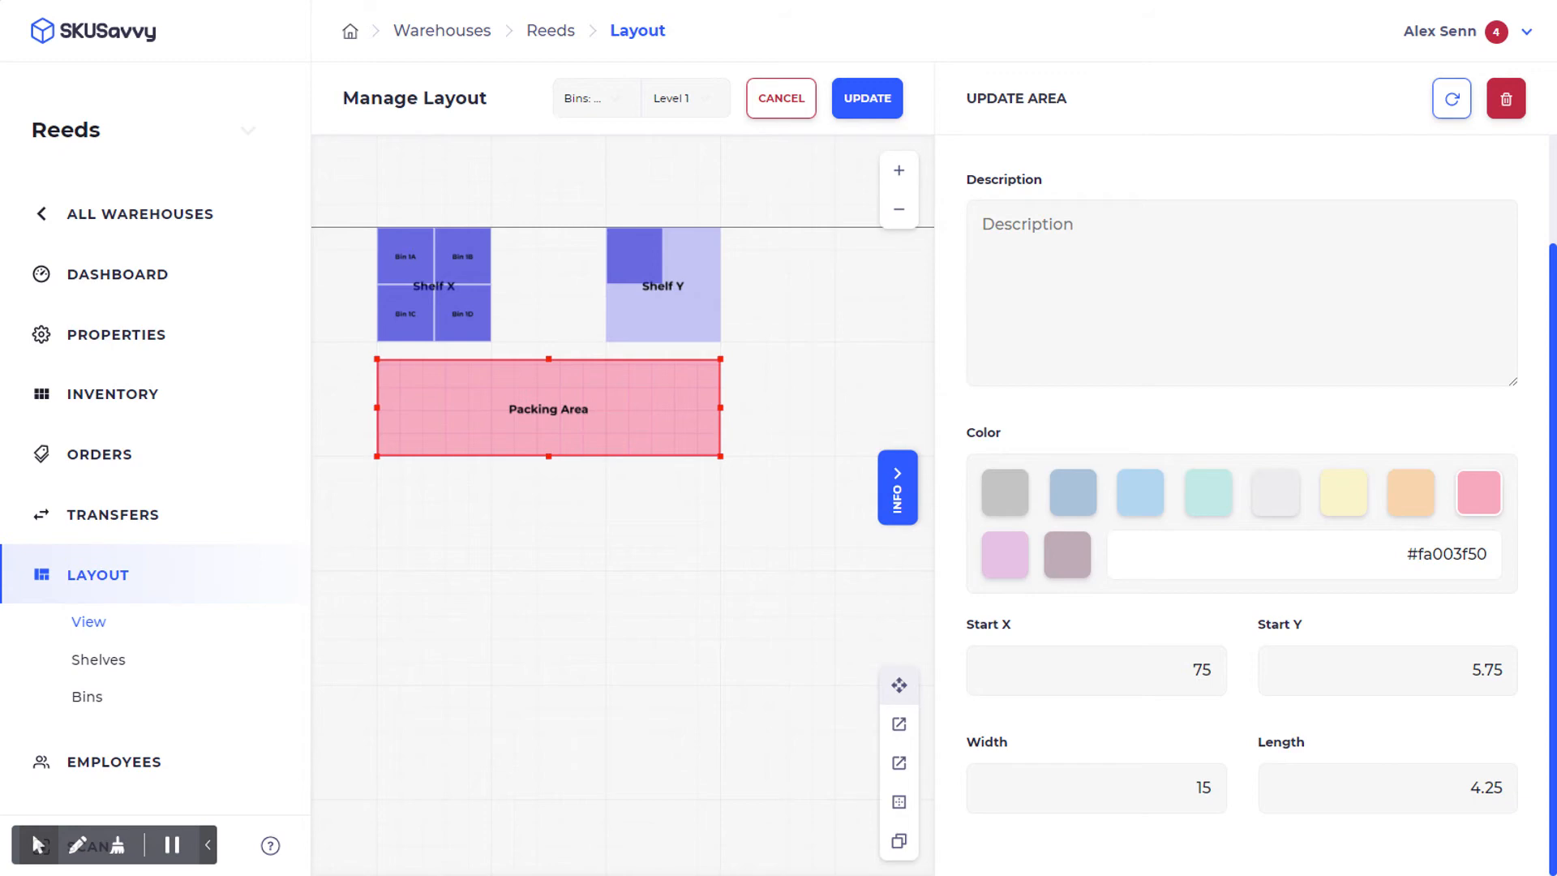
pyautogui.click(1086, 669)
pyautogui.press('Down')
pyautogui.press('Down')
pyautogui.press('Down')
pyautogui.press('Down')
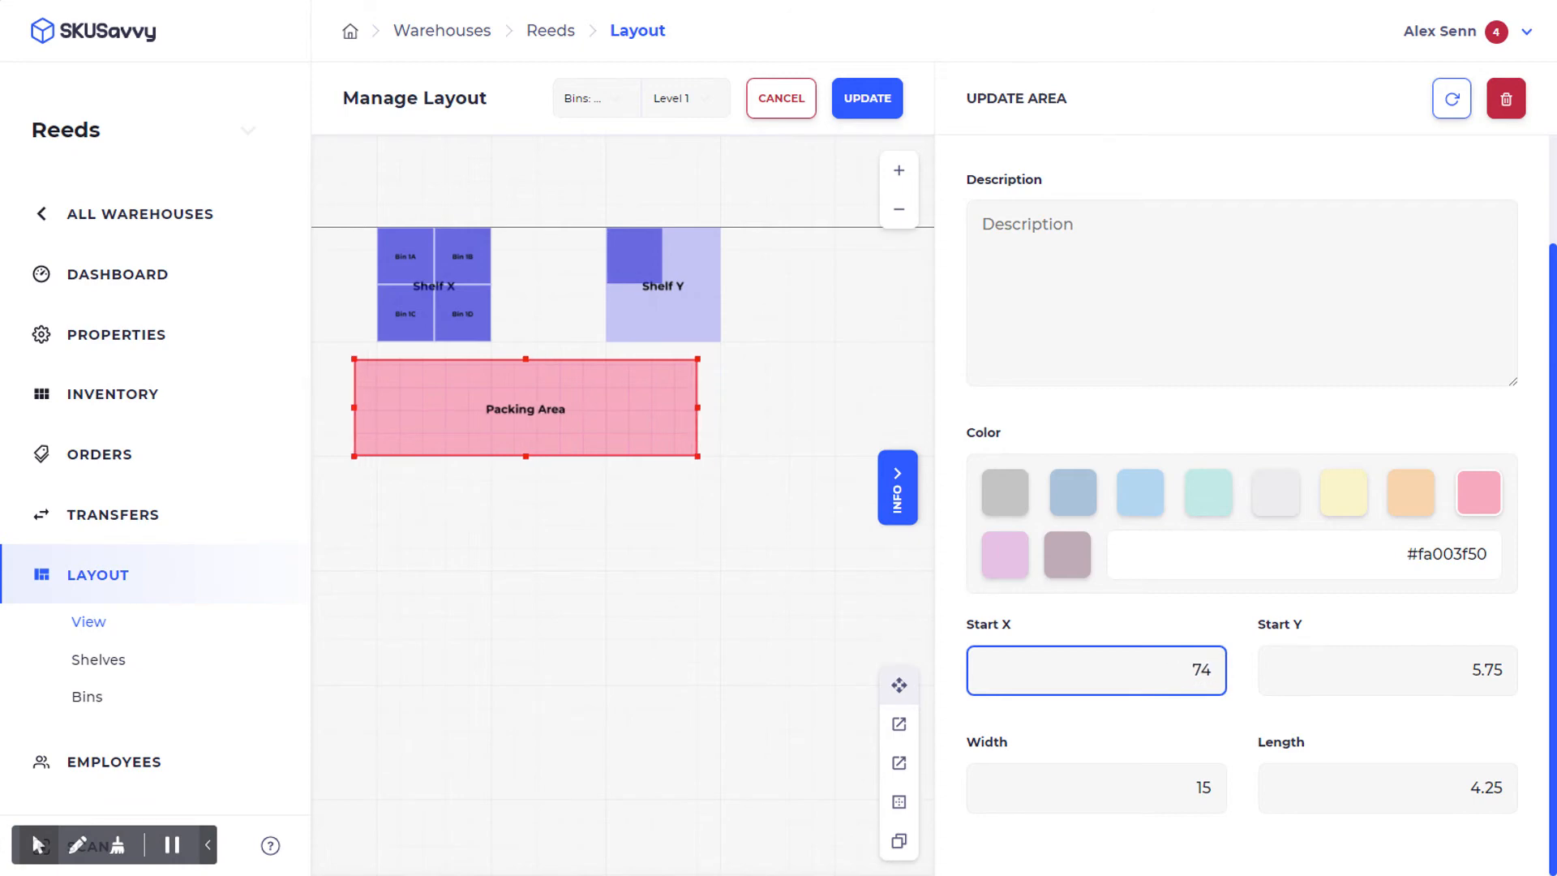
pyautogui.press('Up')
pyautogui.press('Up')
pyautogui.press('Up')
pyautogui.press('Up')
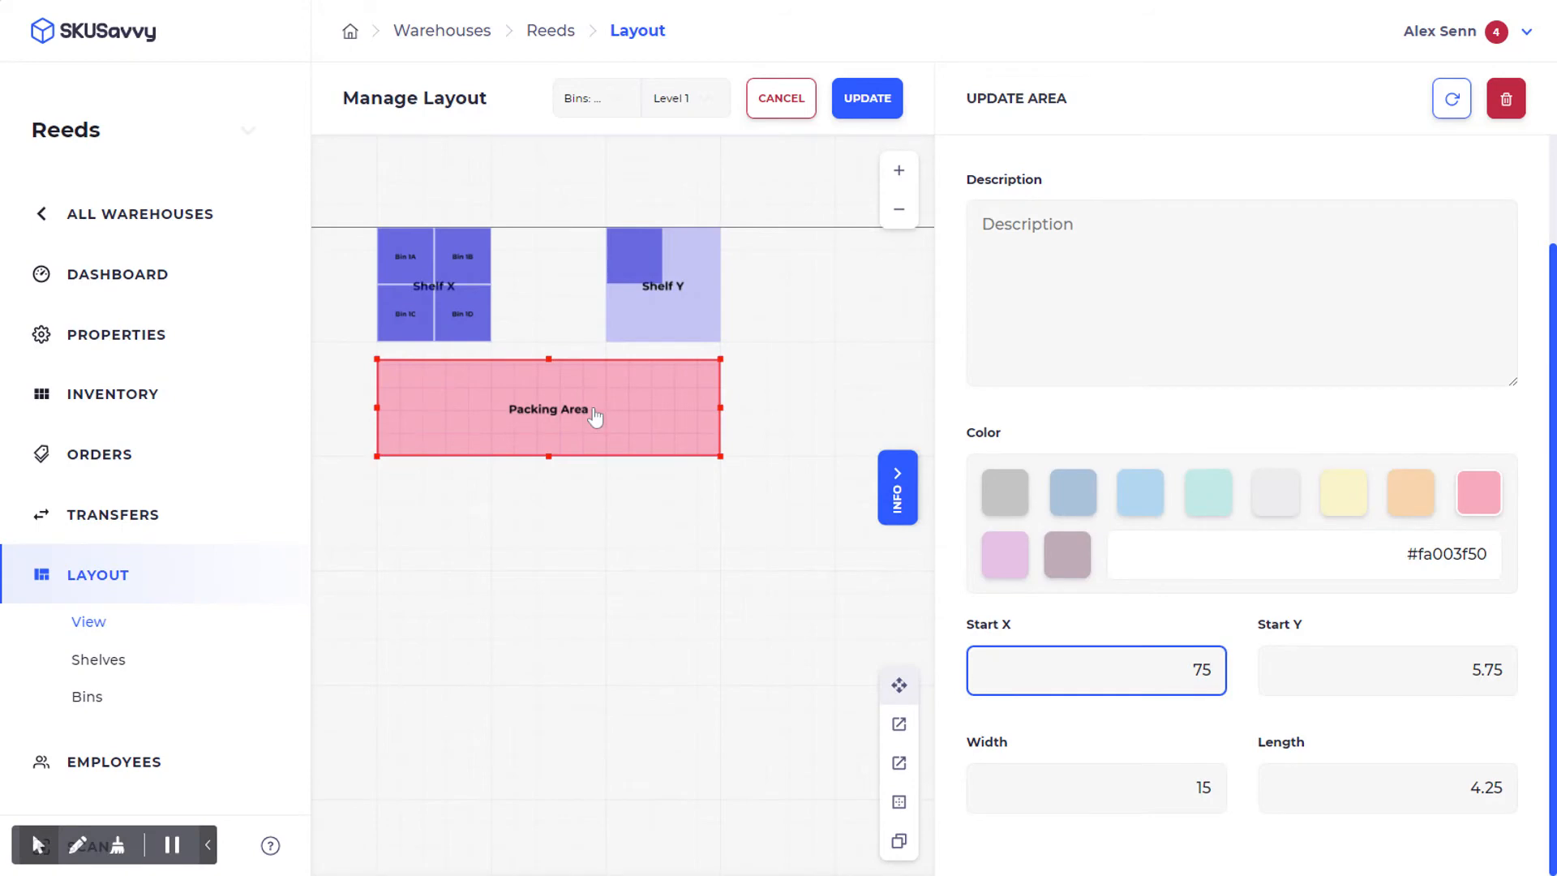
# Save the layout with the new Packing Area.
pyautogui.moveTo(721, 407)
pyautogui.mouseDown()
pyautogui.moveTo(886, 407)
pyautogui.moveTo(723, 411)
pyautogui.mouseUp()
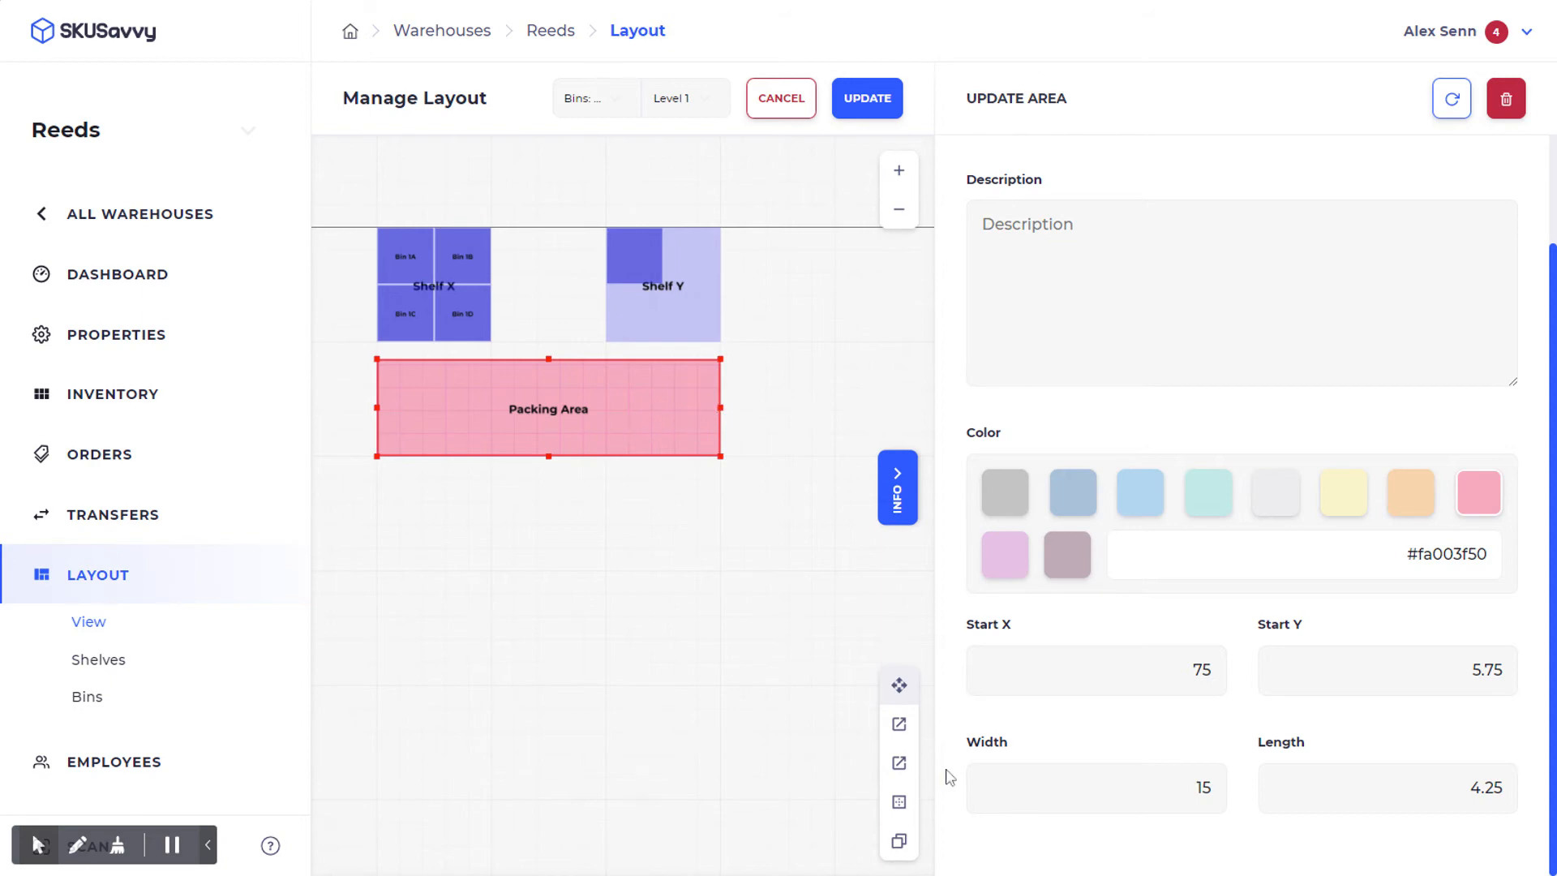
pyautogui.click(865, 98)
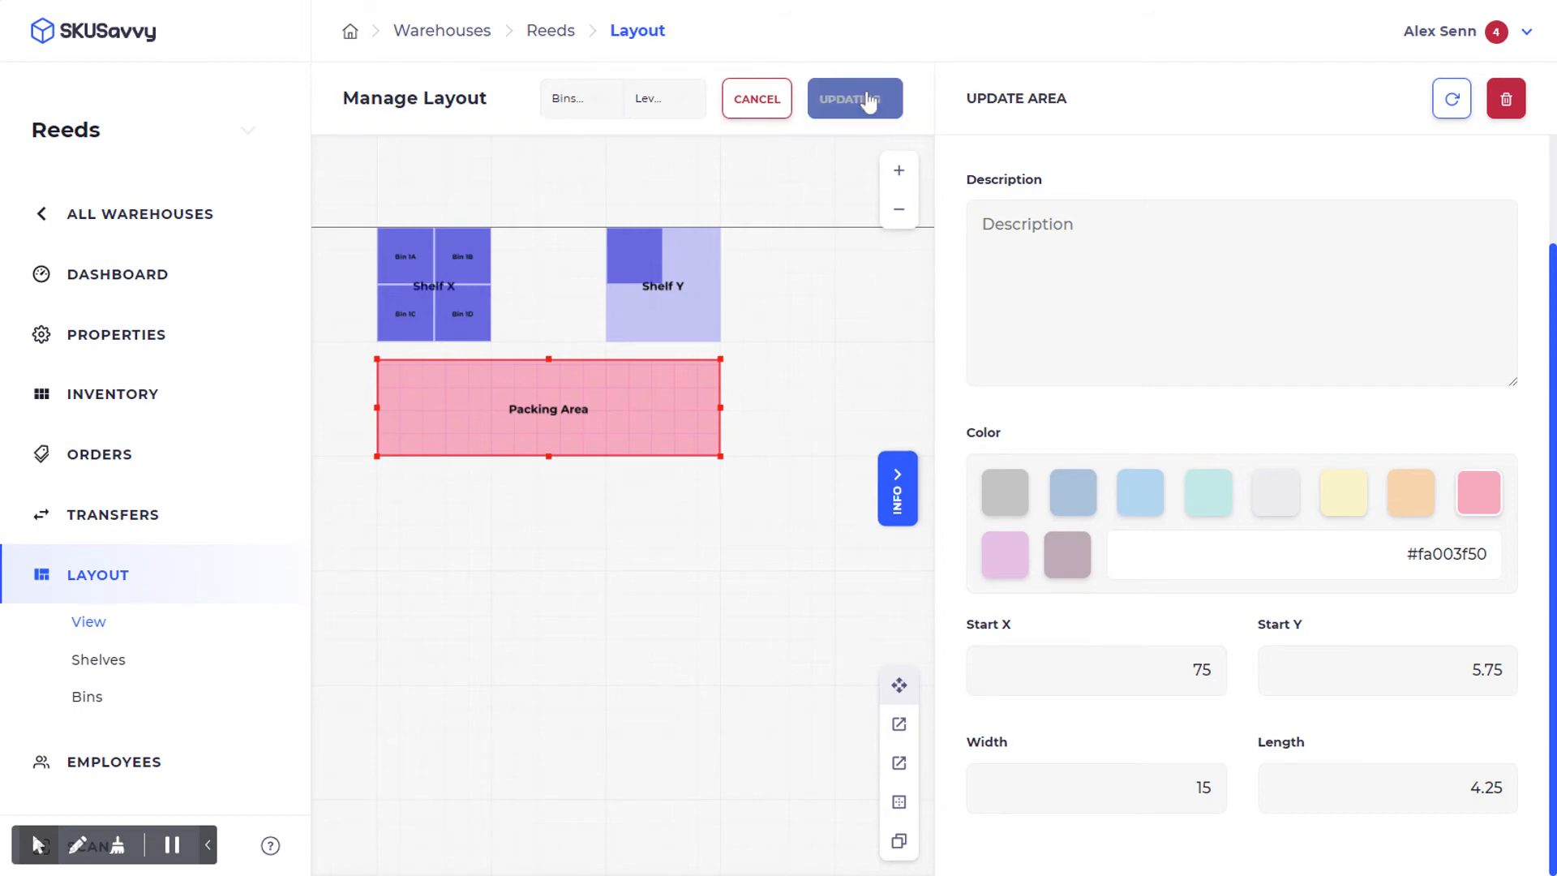
# Copy the 2.5 by 2.5 bin in Shelf Y three times to fill the shelf with a two-by-two grid.
pyautogui.click(642, 258)
pyautogui.click(641, 267)
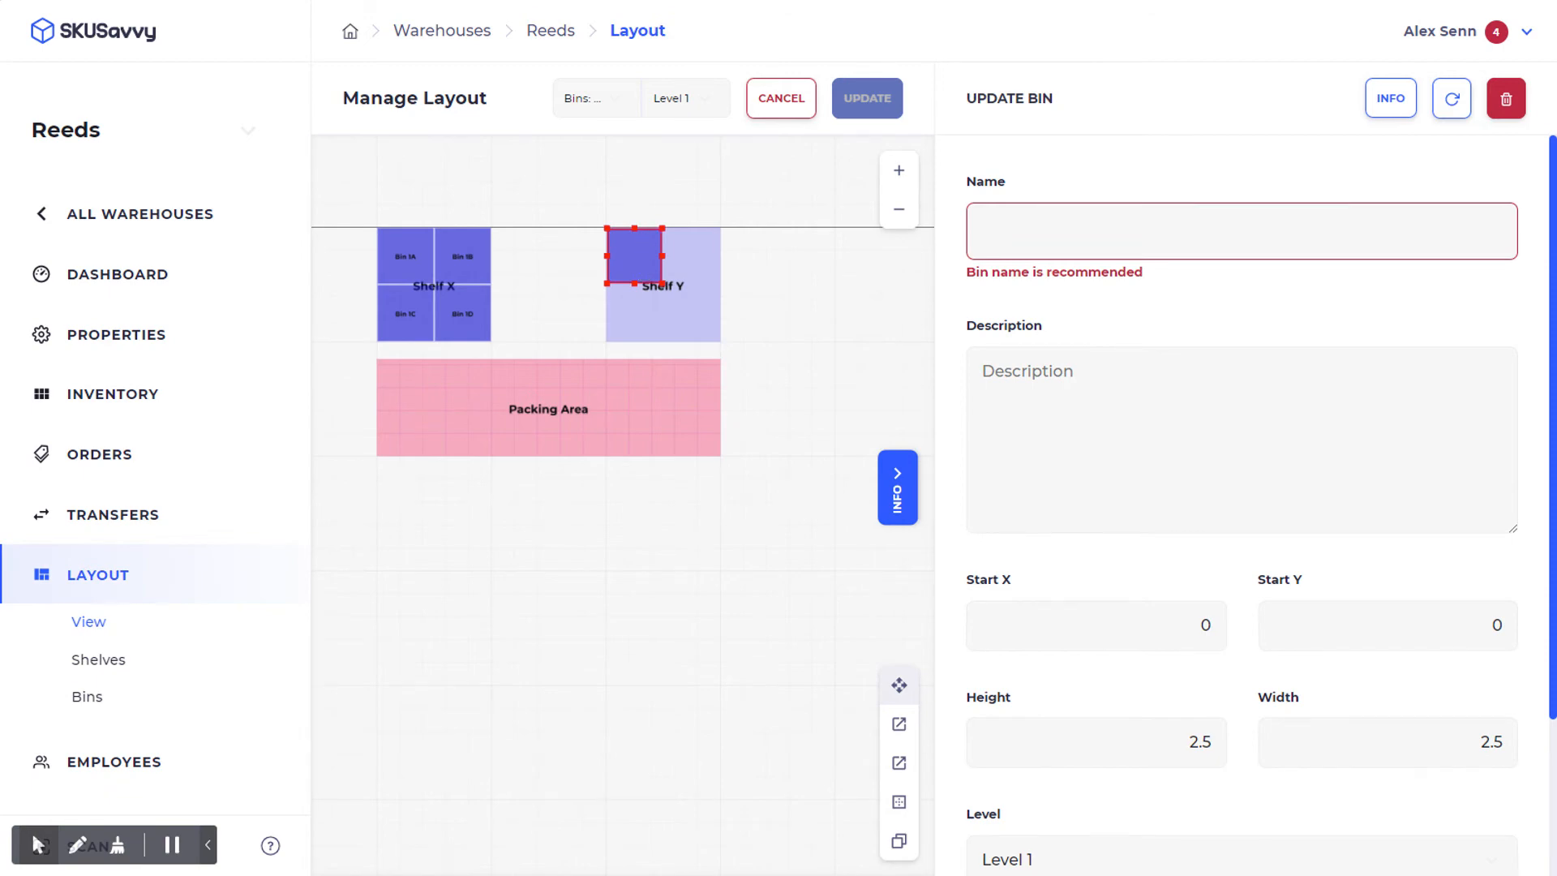
pyautogui.hotkey('ctrl', 'v')
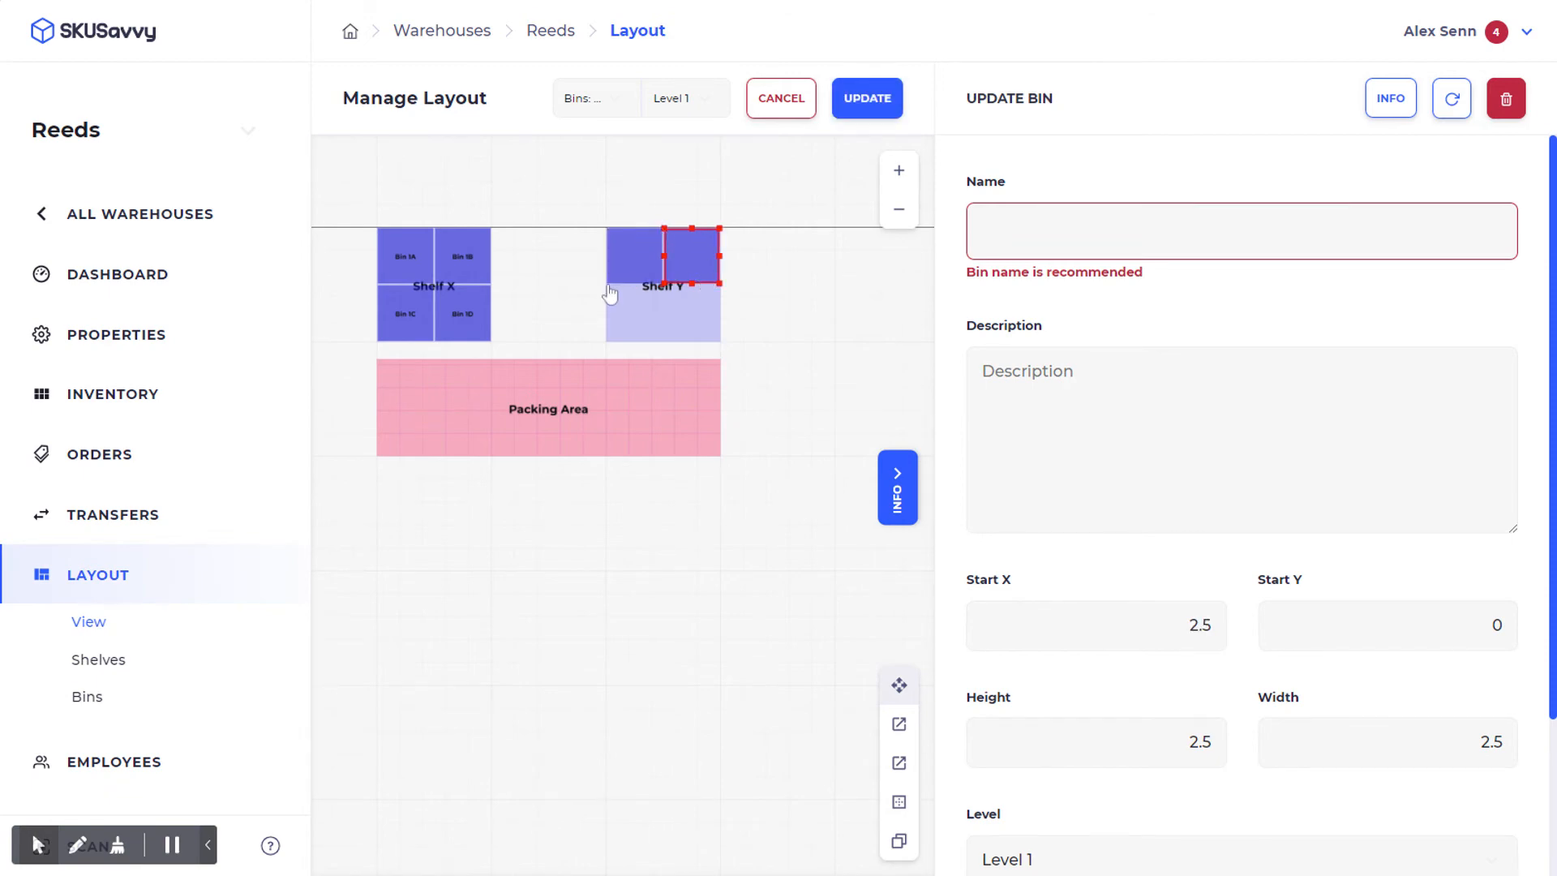
pyautogui.hotkey('ctrl', 'v')
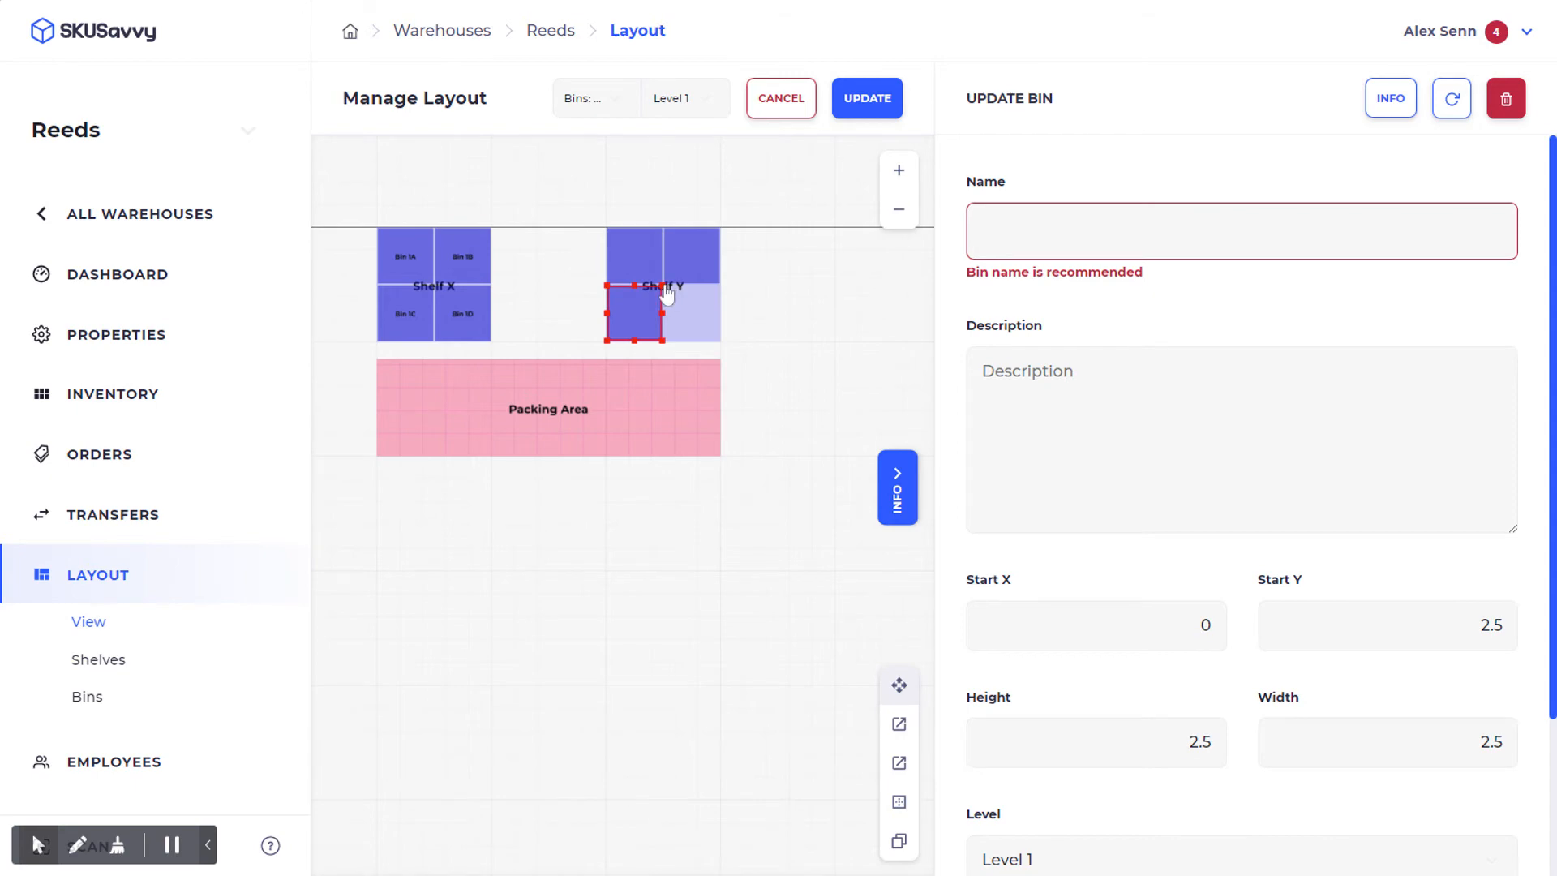
pyautogui.hotkey('ctrl', 'v')
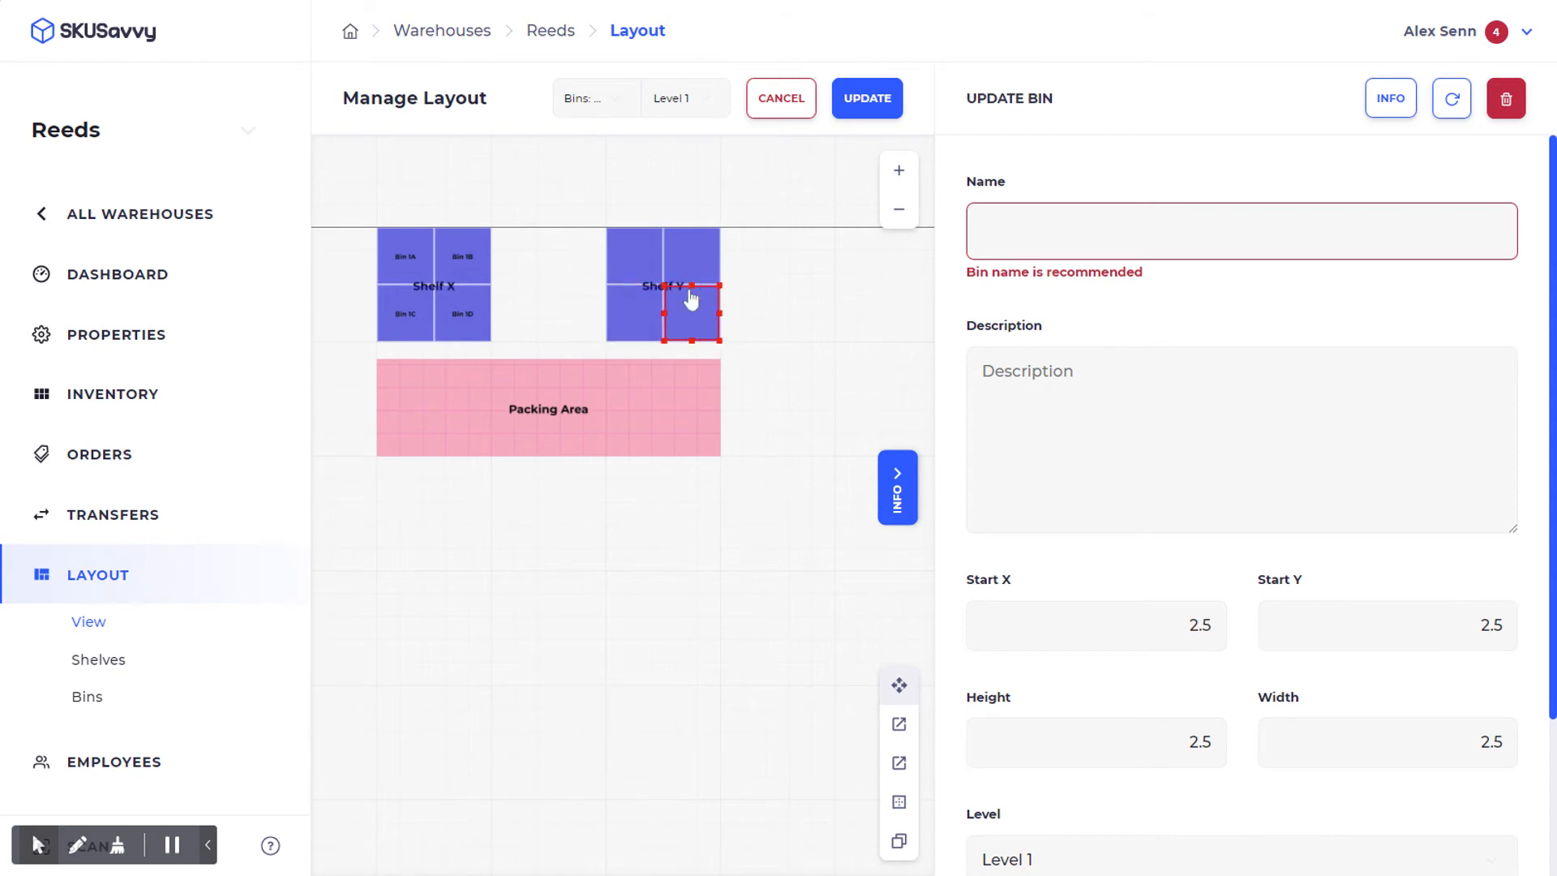
# Generate names for all bins in Shelf Y and save the layout.
pyautogui.click(690, 266)
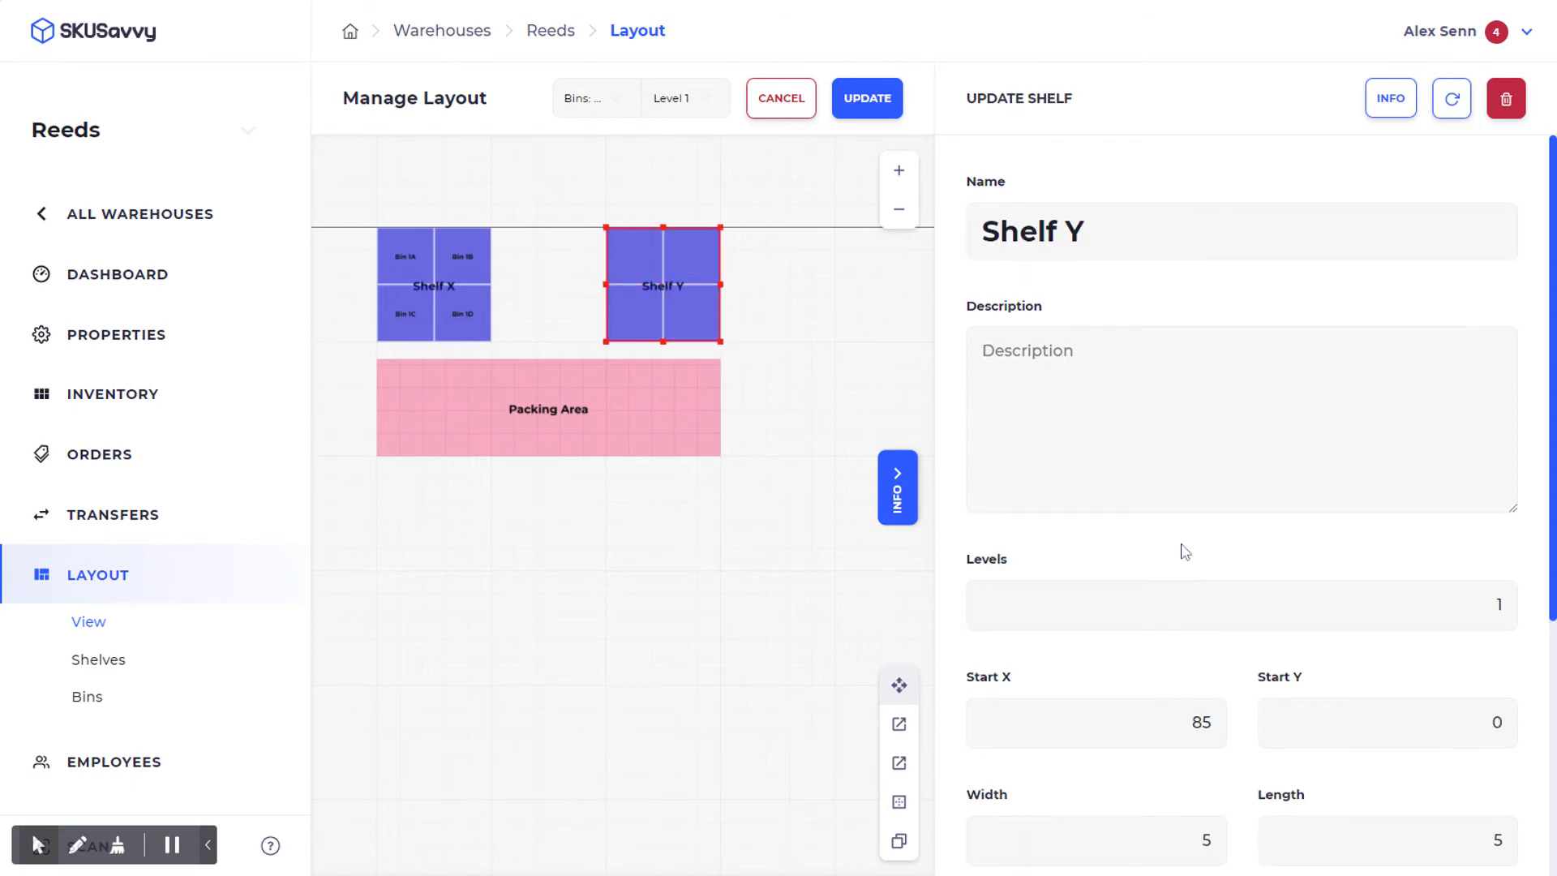
pyautogui.scroll(-5, 1175, 689)
pyautogui.click(1306, 599)
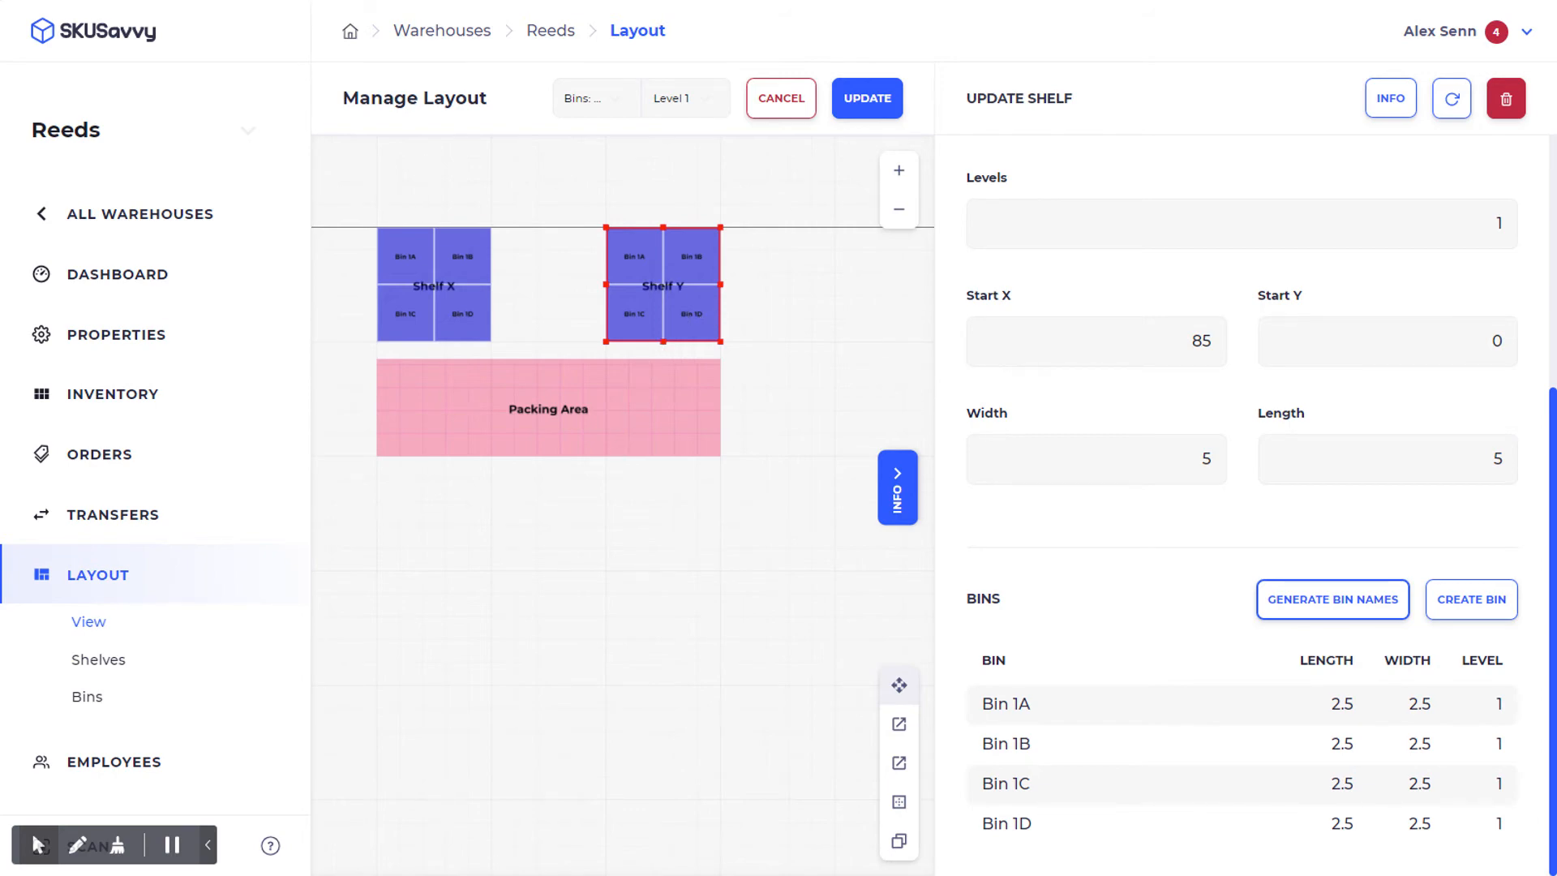
pyautogui.click(876, 103)
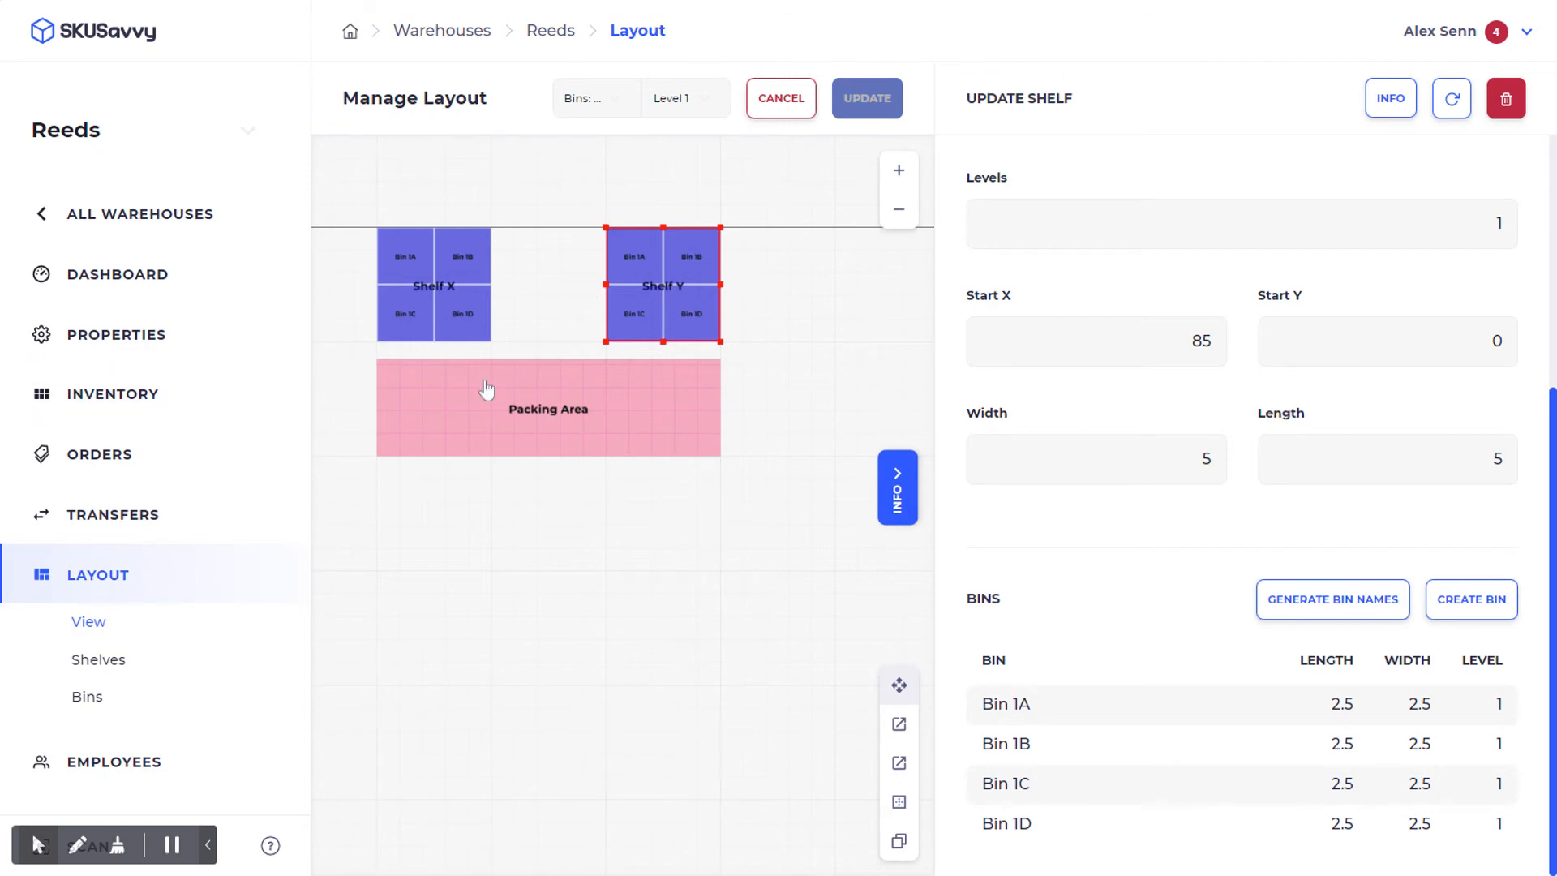
# Select Bin 1A in Shelf Y and open its products for editing.
pyautogui.click(629, 258)
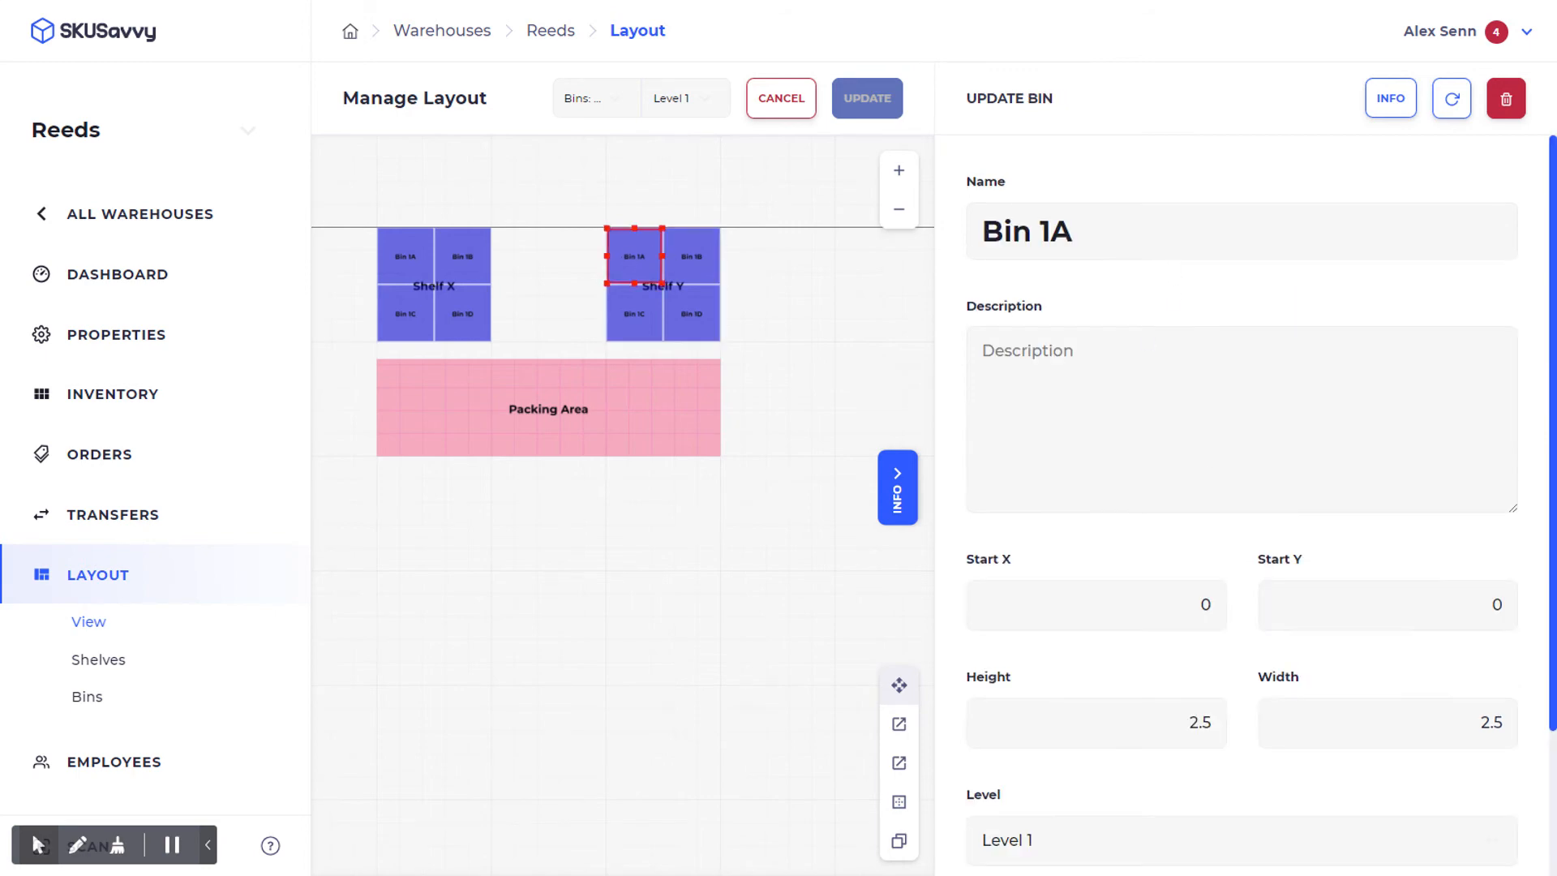
pyautogui.scroll(-2, 1262, 560)
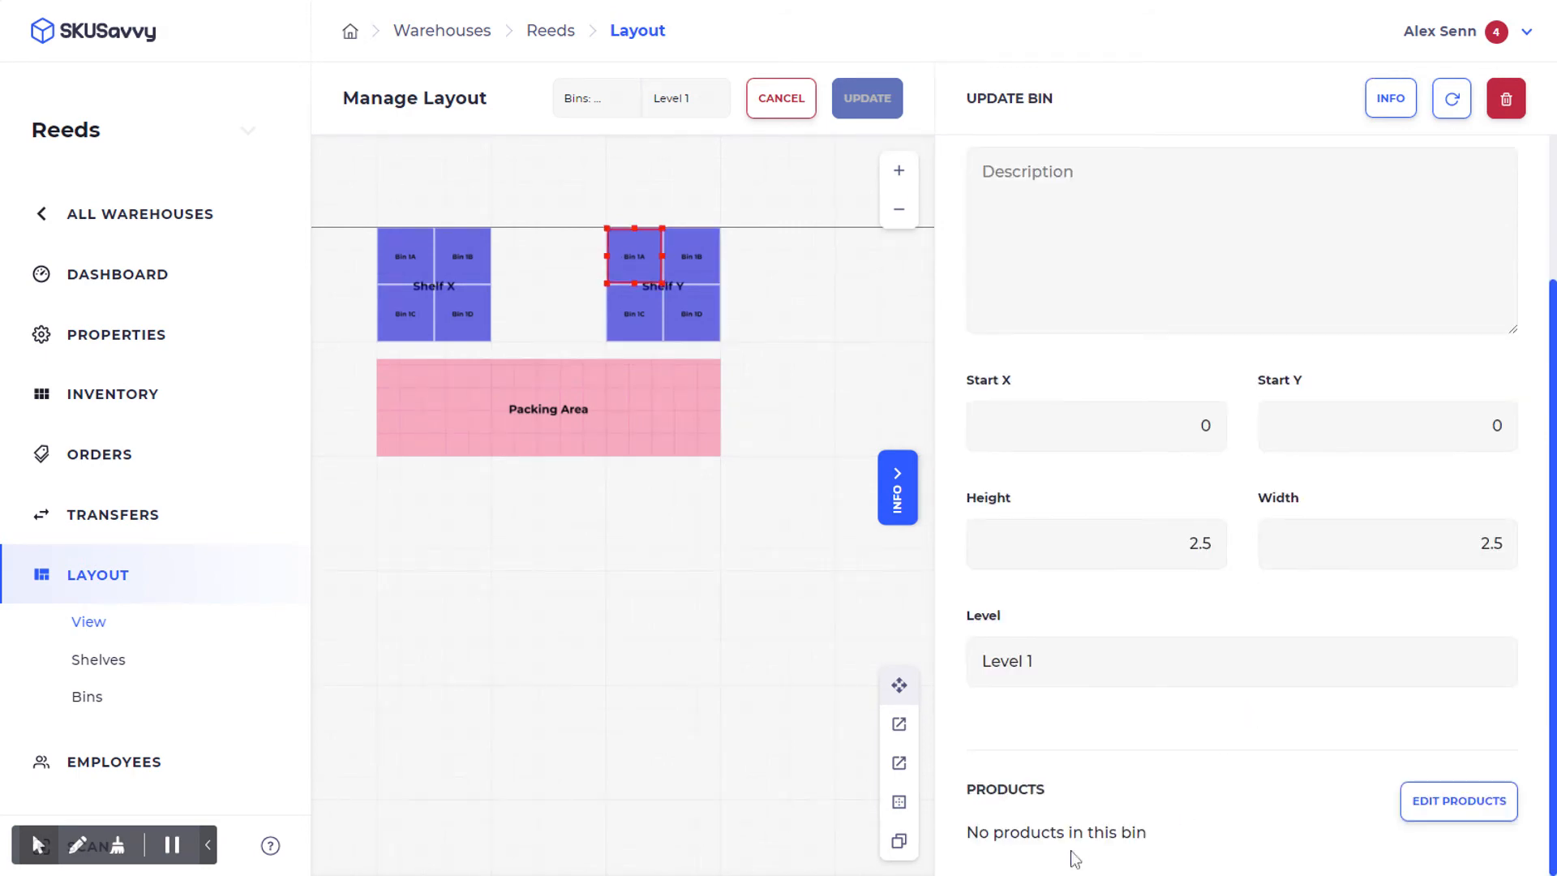
pyautogui.click(1460, 803)
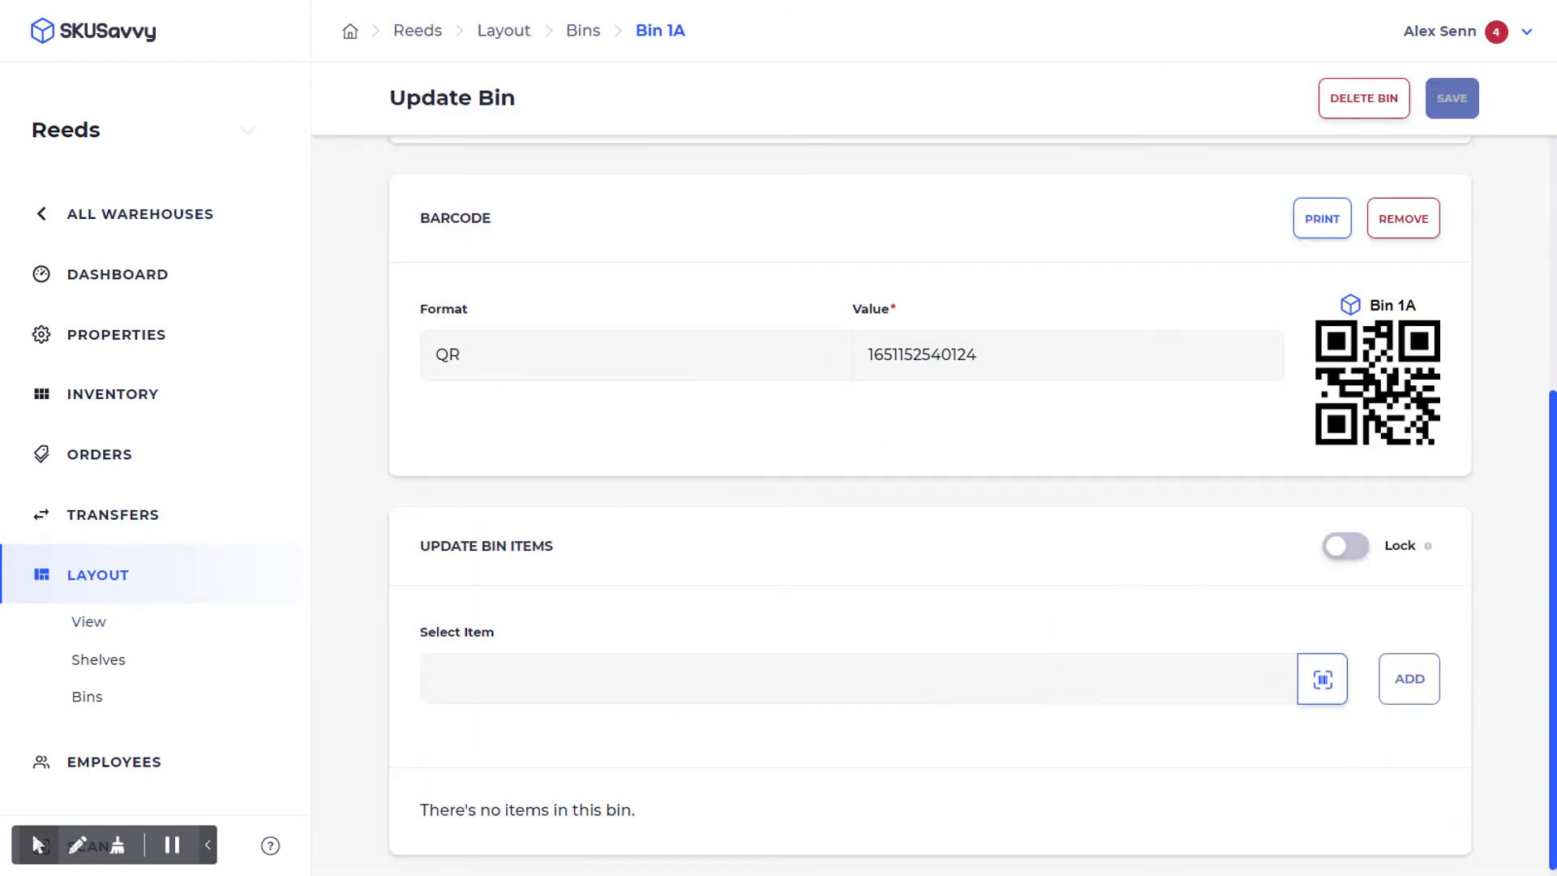
# Add Blender Bottle 28oz to the items of Bin 1A with a quantity of 10.
pyautogui.scroll(-5, 1054, 625)
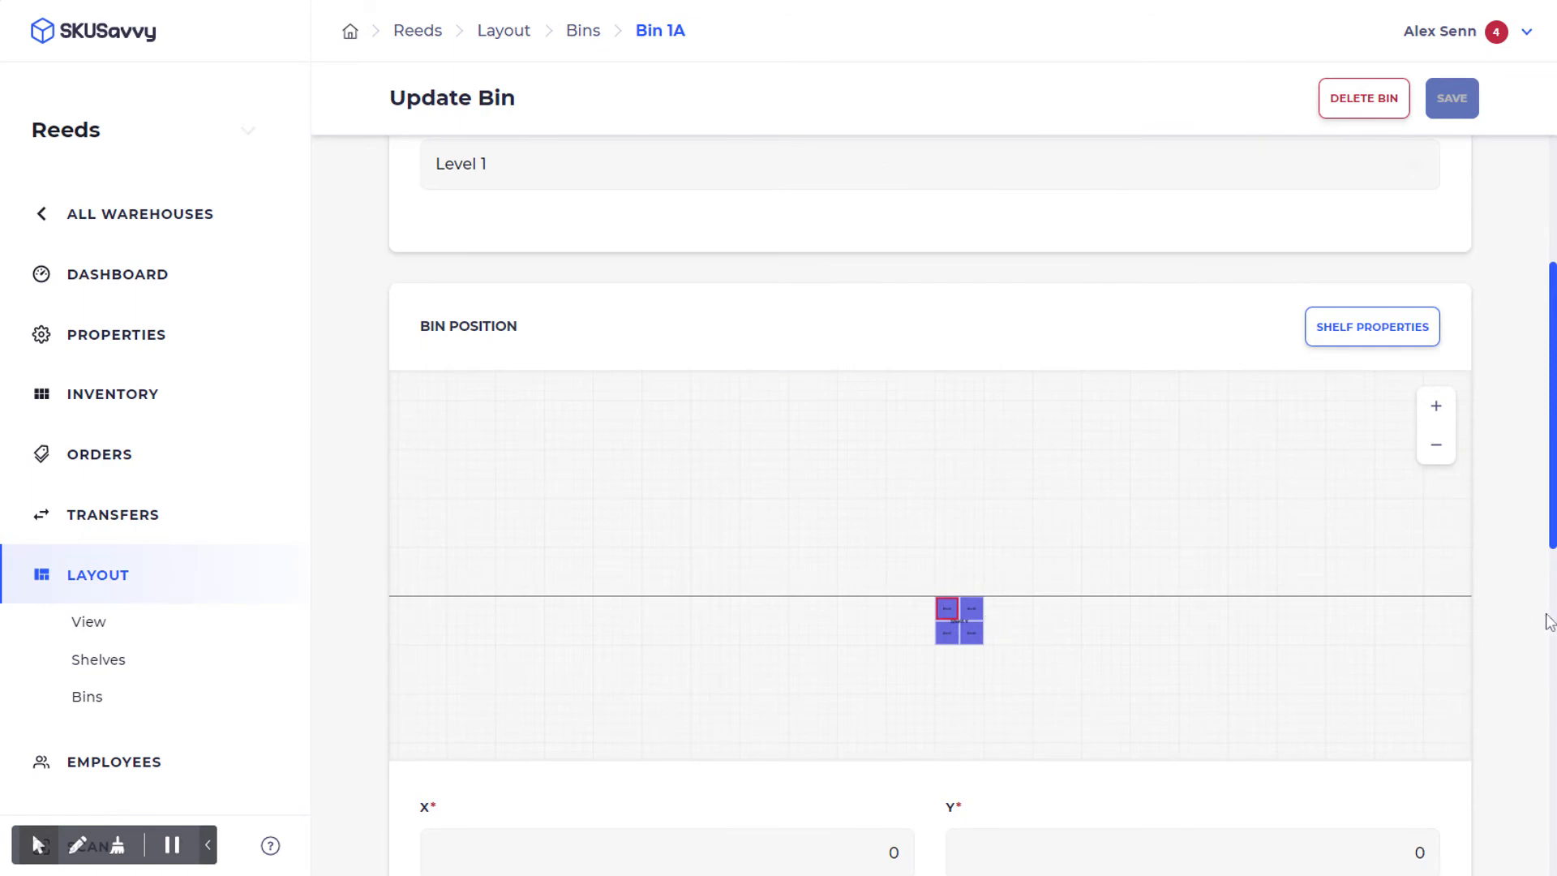
pyautogui.click(1544, 618)
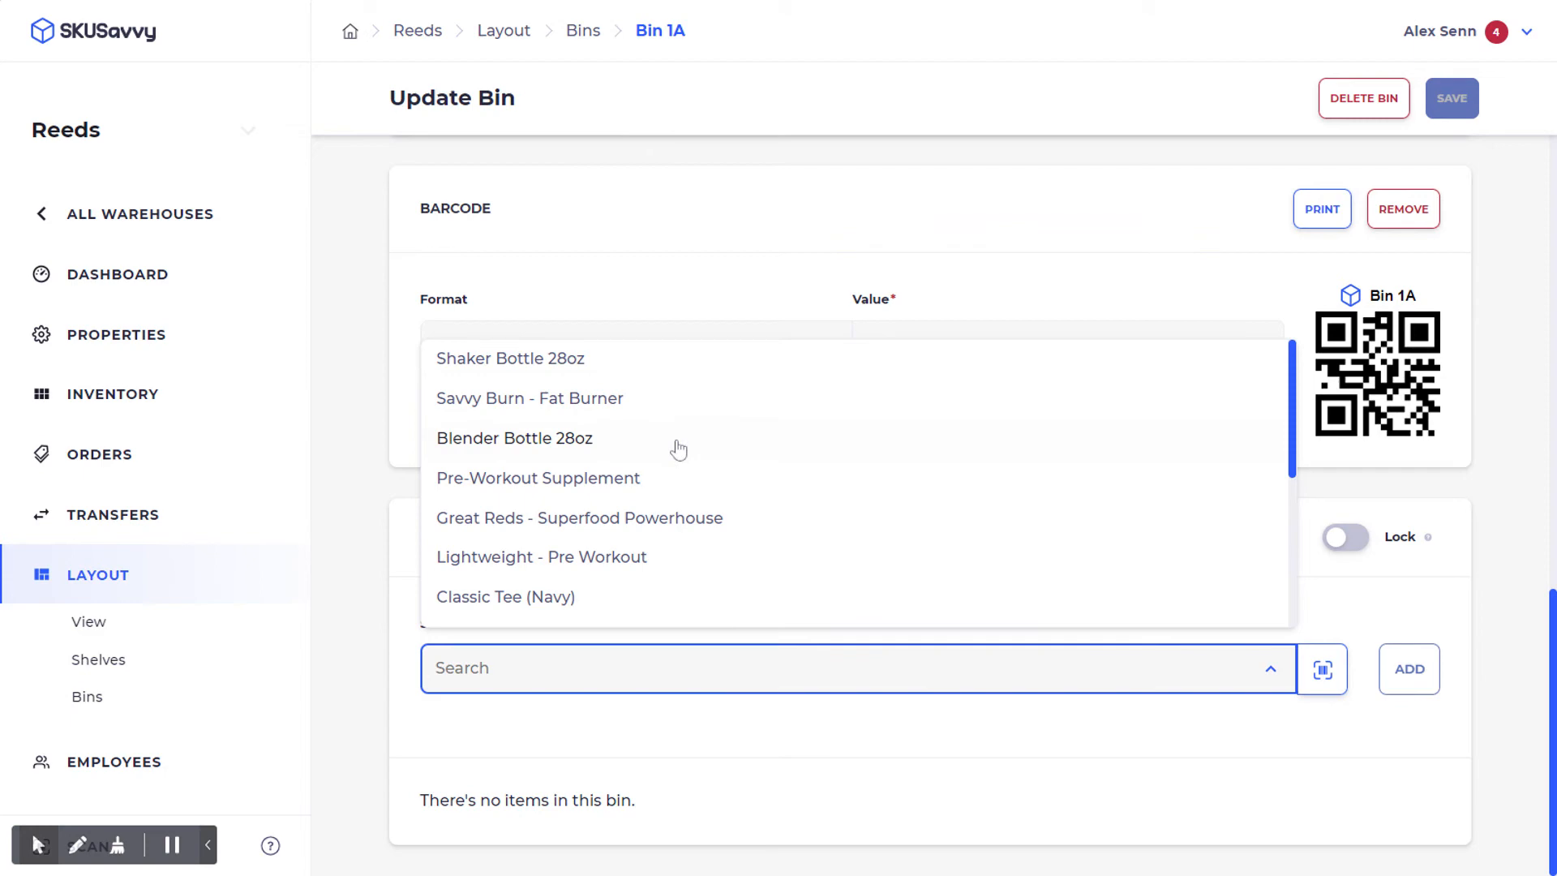
pyautogui.click(678, 451)
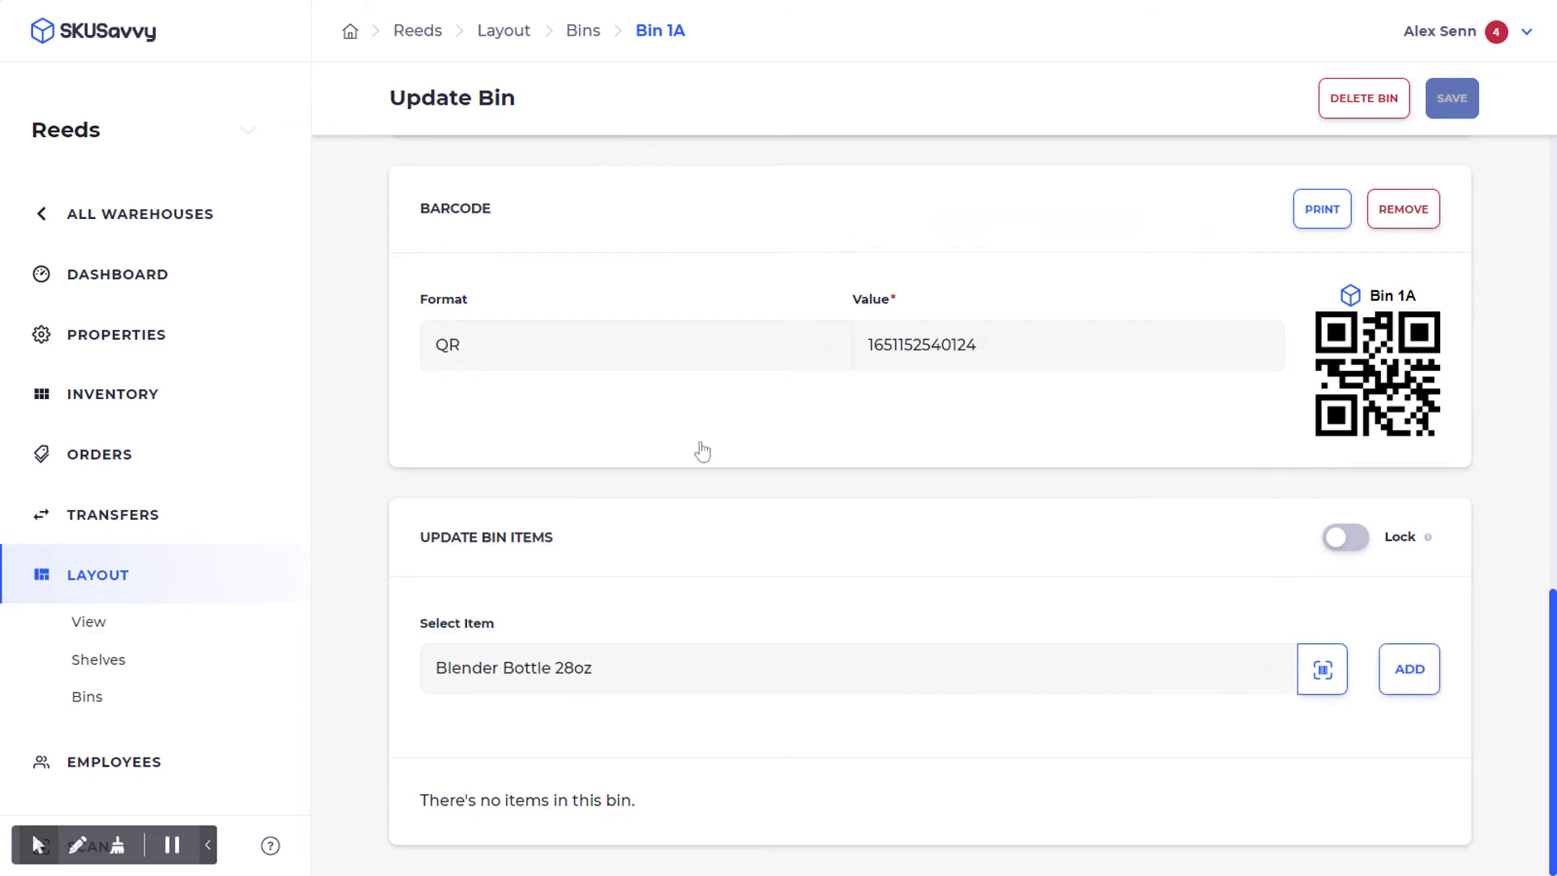
pyautogui.click(1420, 680)
pyautogui.scroll(-1, 973, 619)
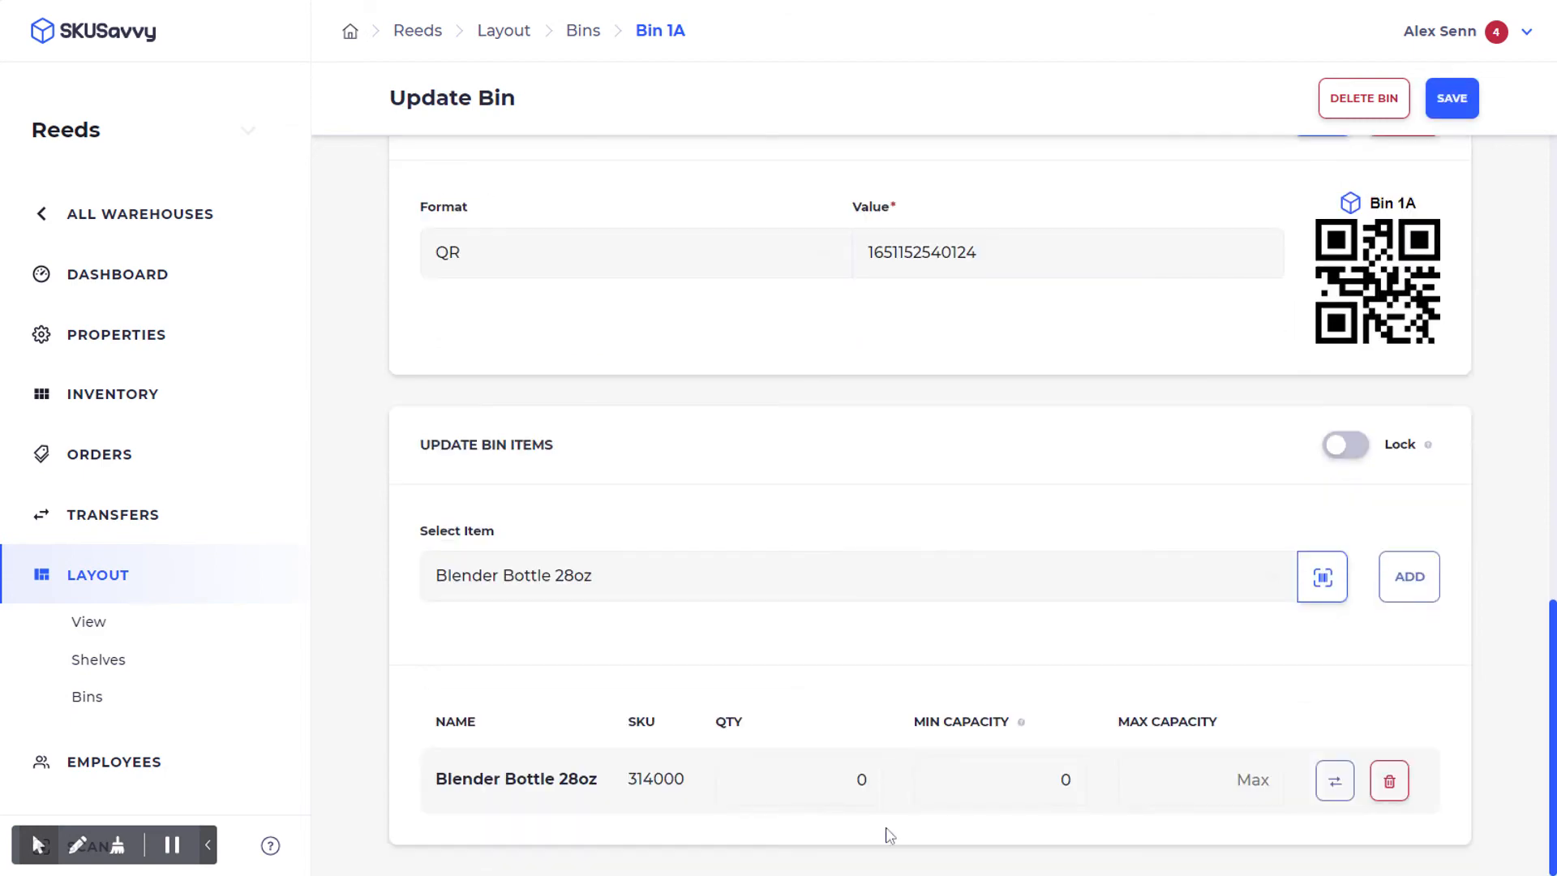
pyautogui.click(854, 780)
pyautogui.write('1')
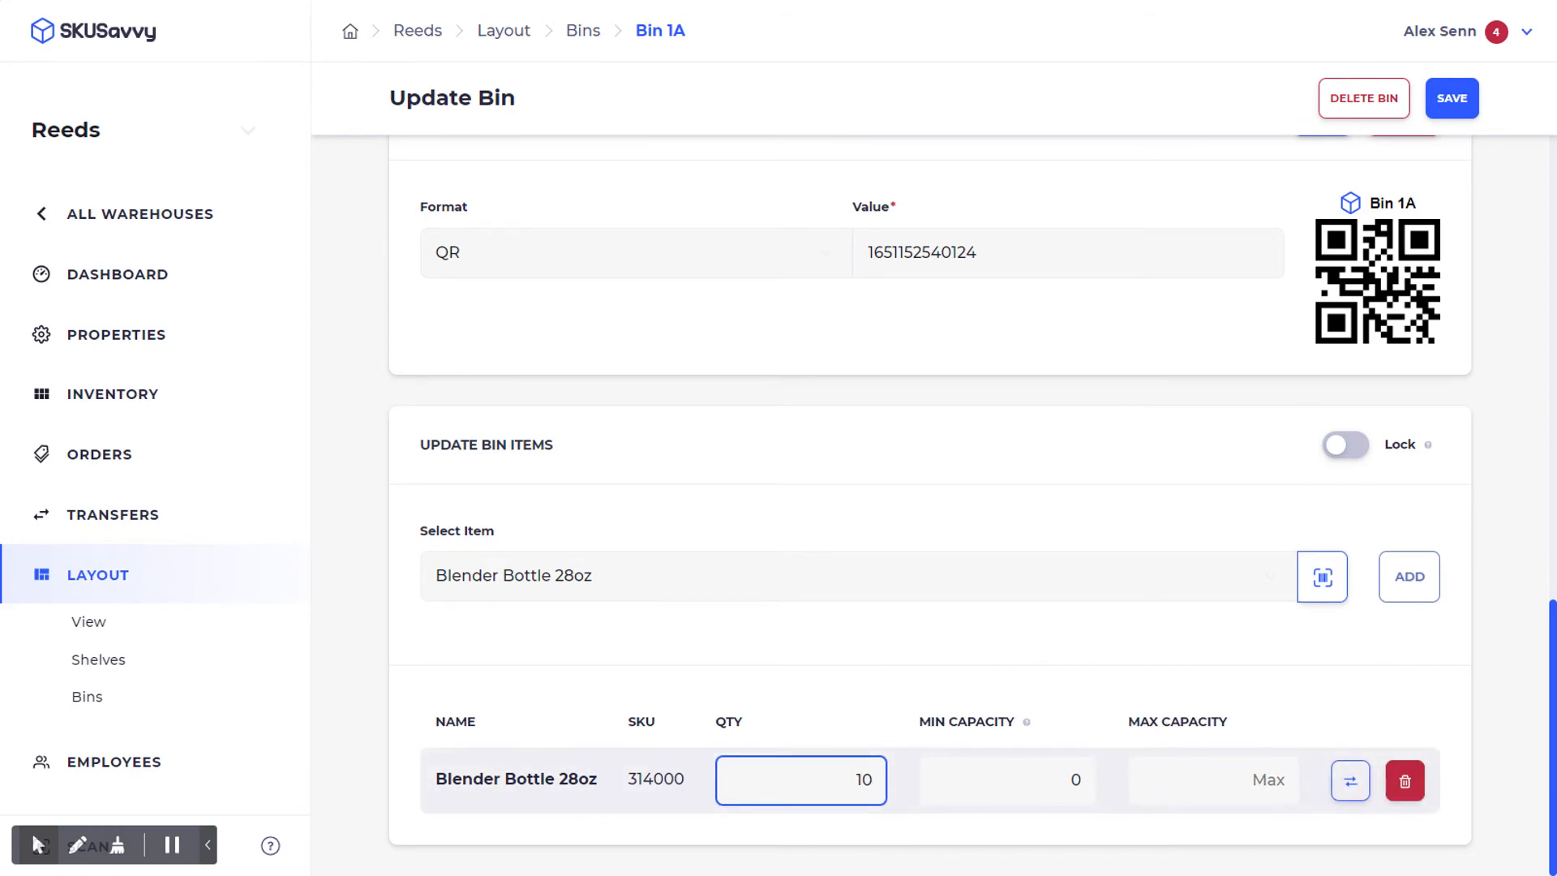
# Save the Blender Bottle 28oz stock in Bin 1A with the maximum capacity left blank.
pyautogui.click(1284, 780)
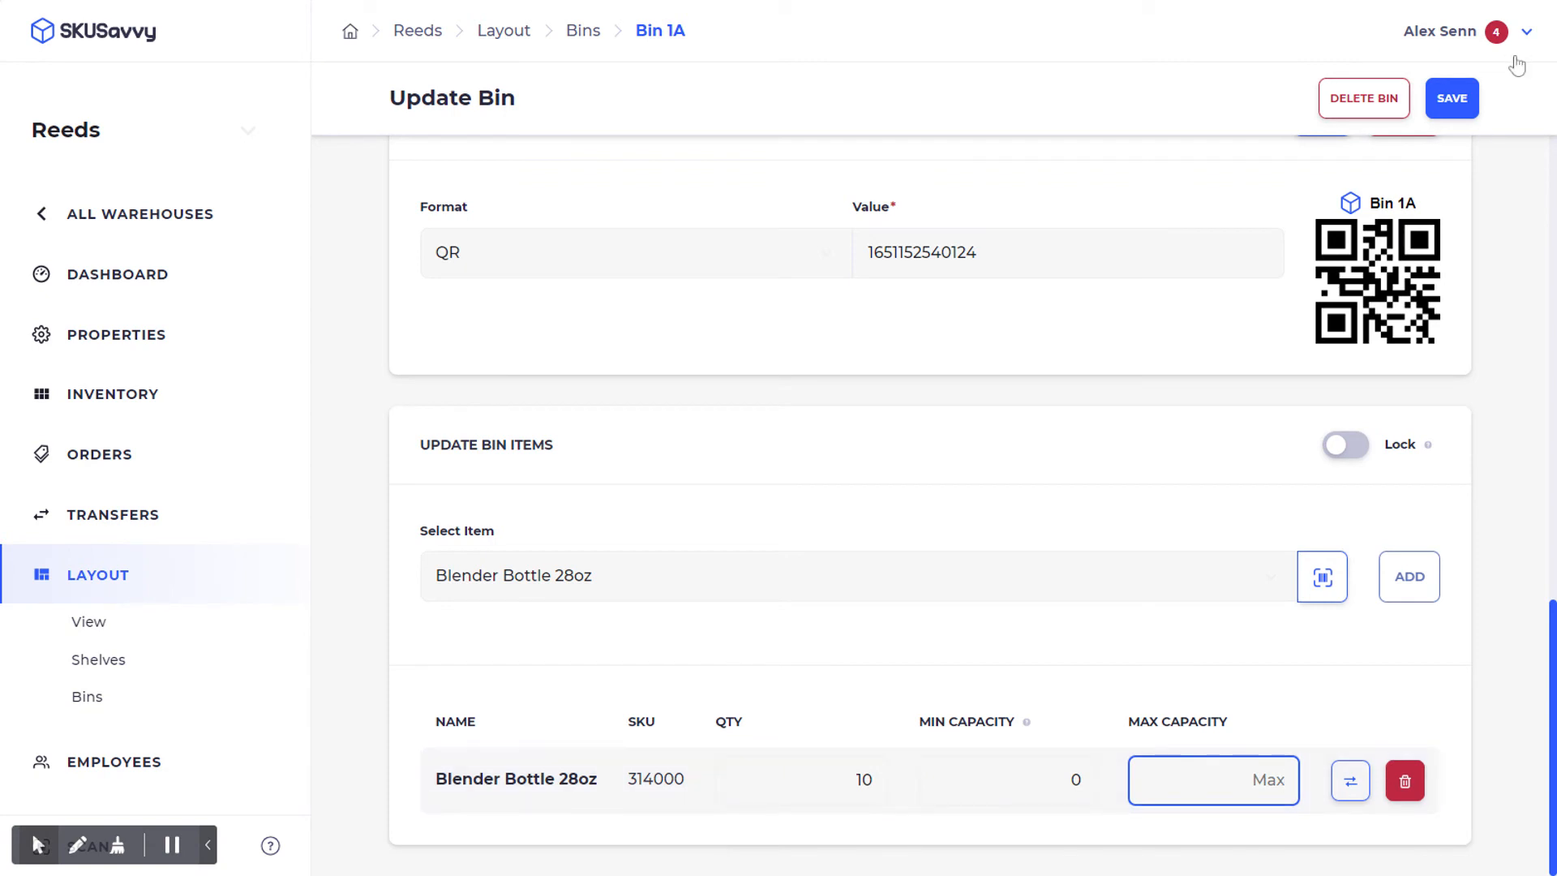
pyautogui.click(1447, 106)
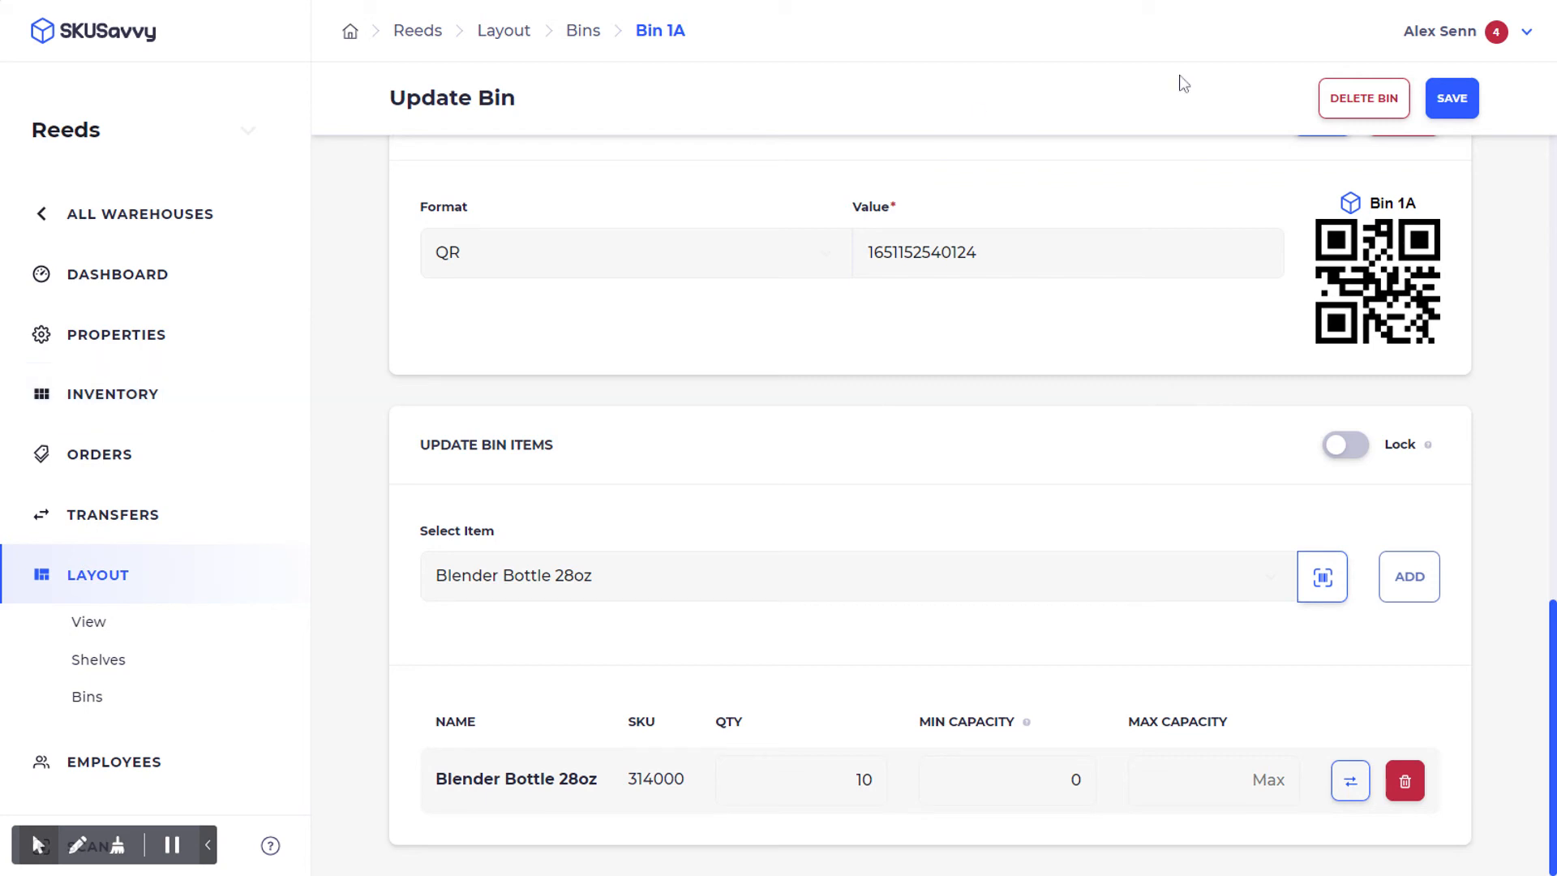
pyautogui.click(1457, 106)
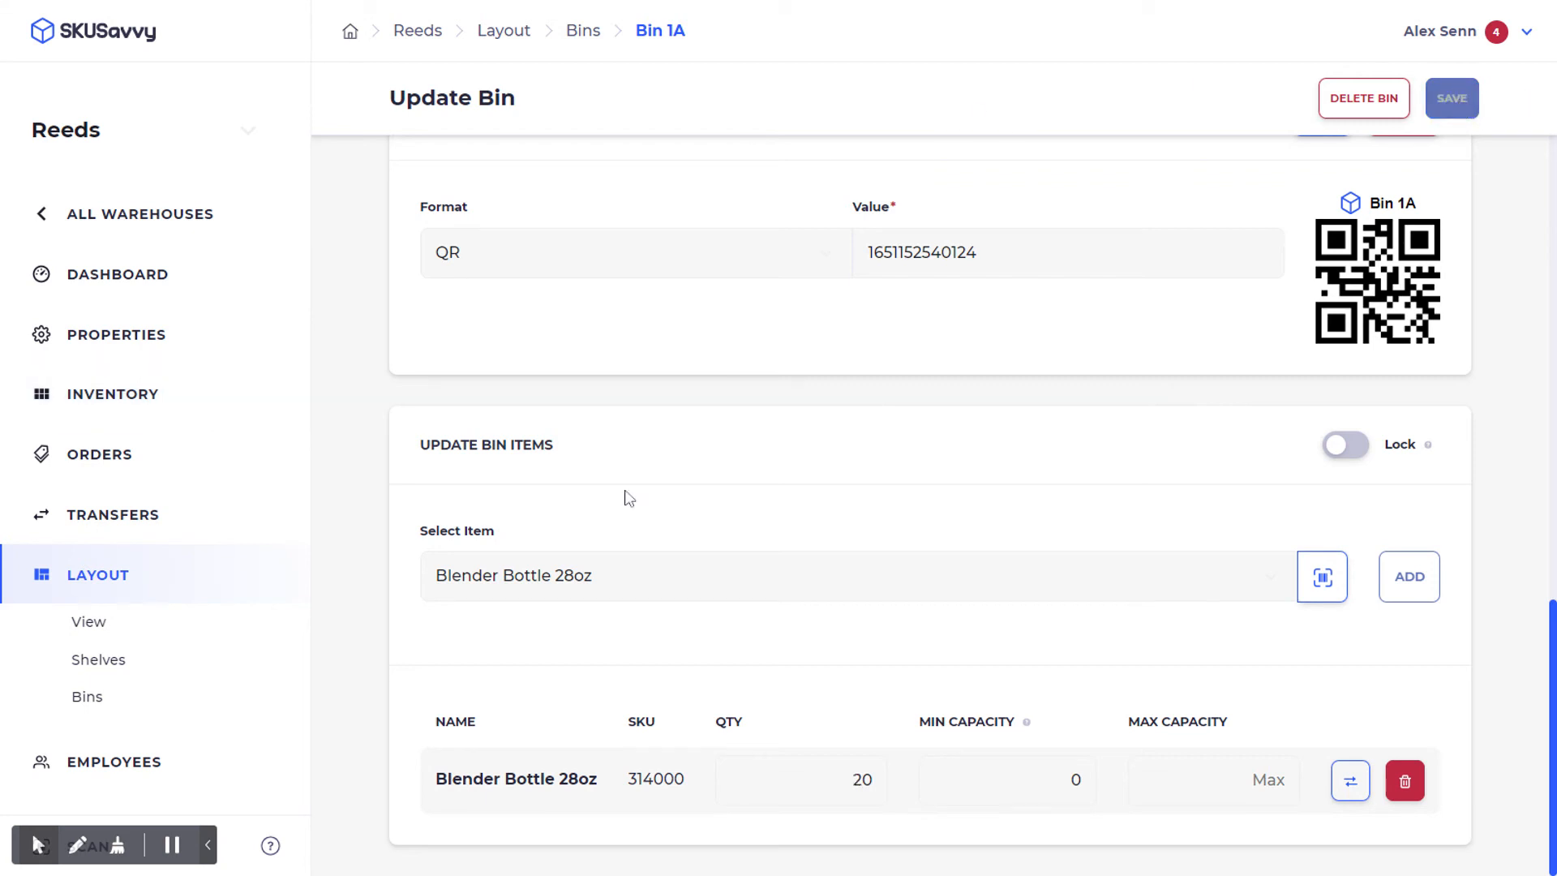
# From the warehouse inventory, simulate scanning the Blender Bottle 28oz variant's own-name barcode and open its inventory adjustment to examine the quantity in each bin.
pyautogui.click(126, 393)
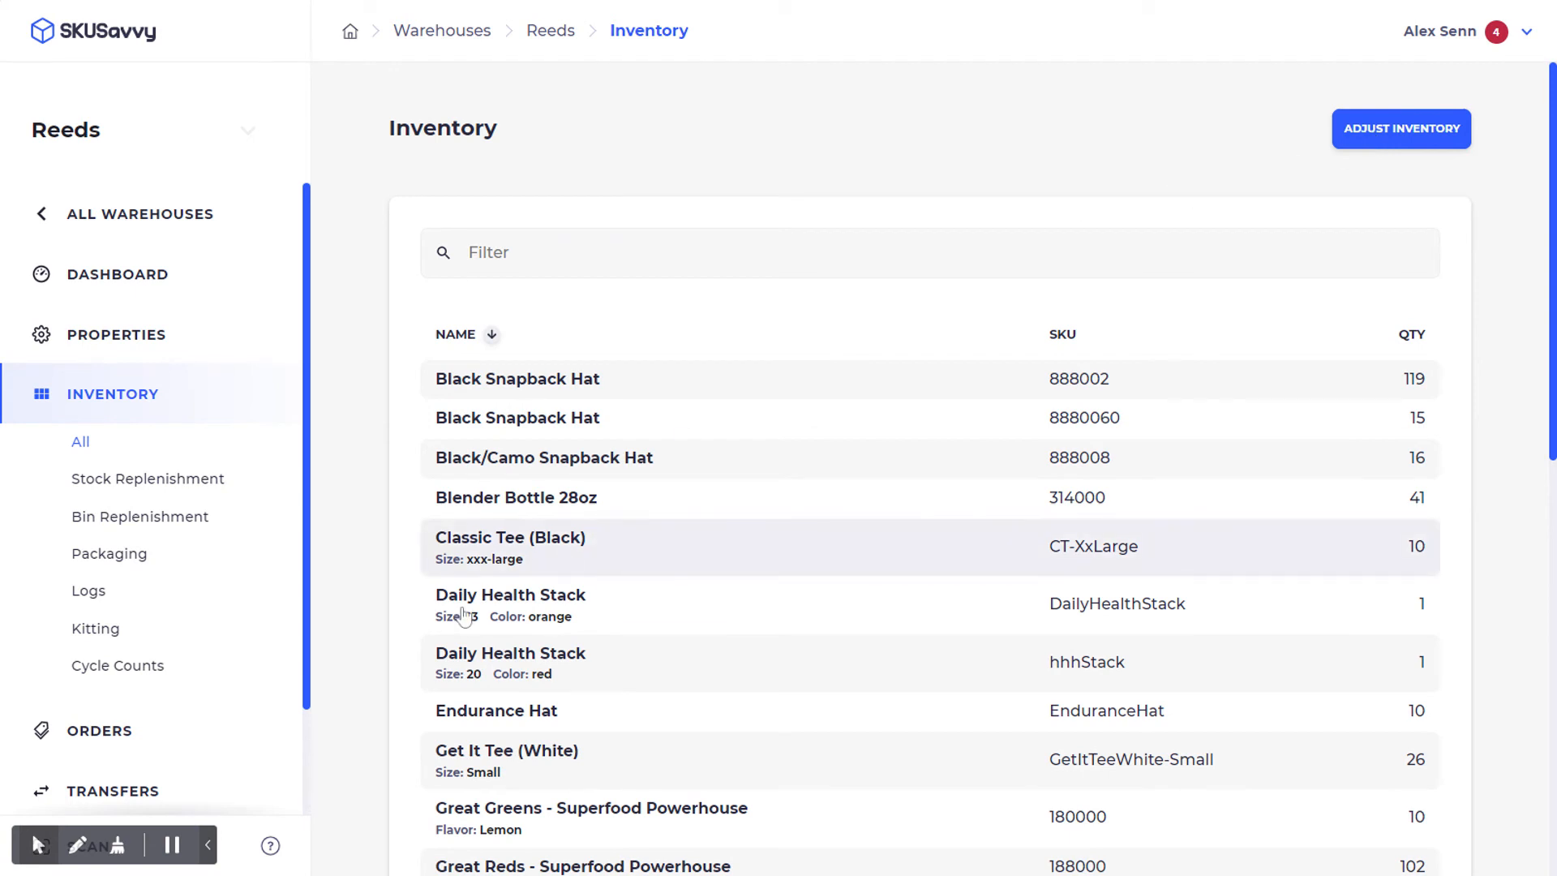
pyautogui.click(235, 855)
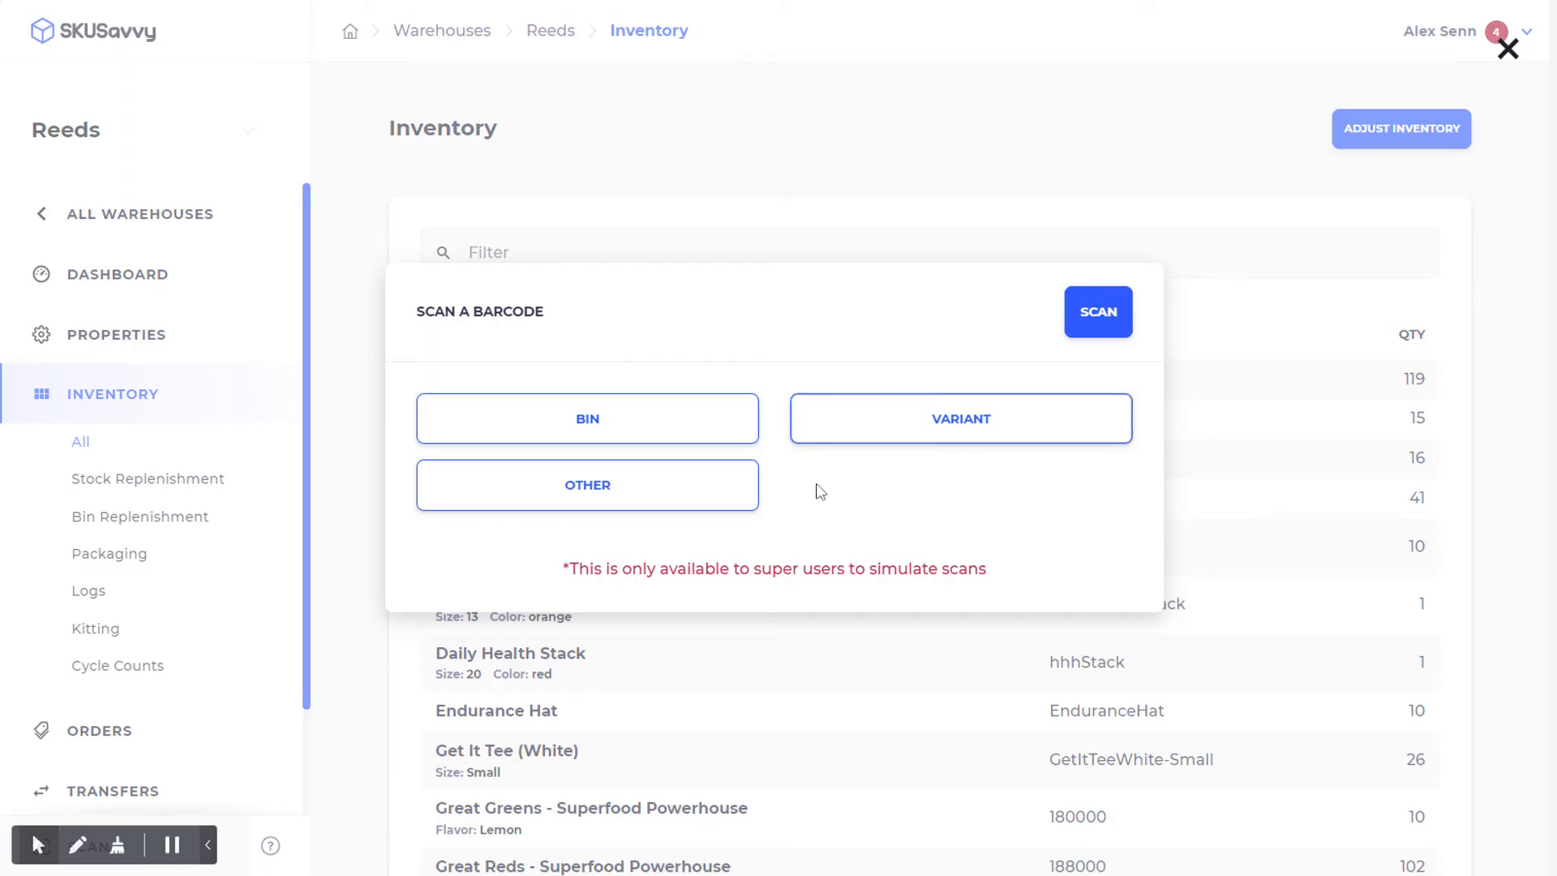
pyautogui.click(923, 419)
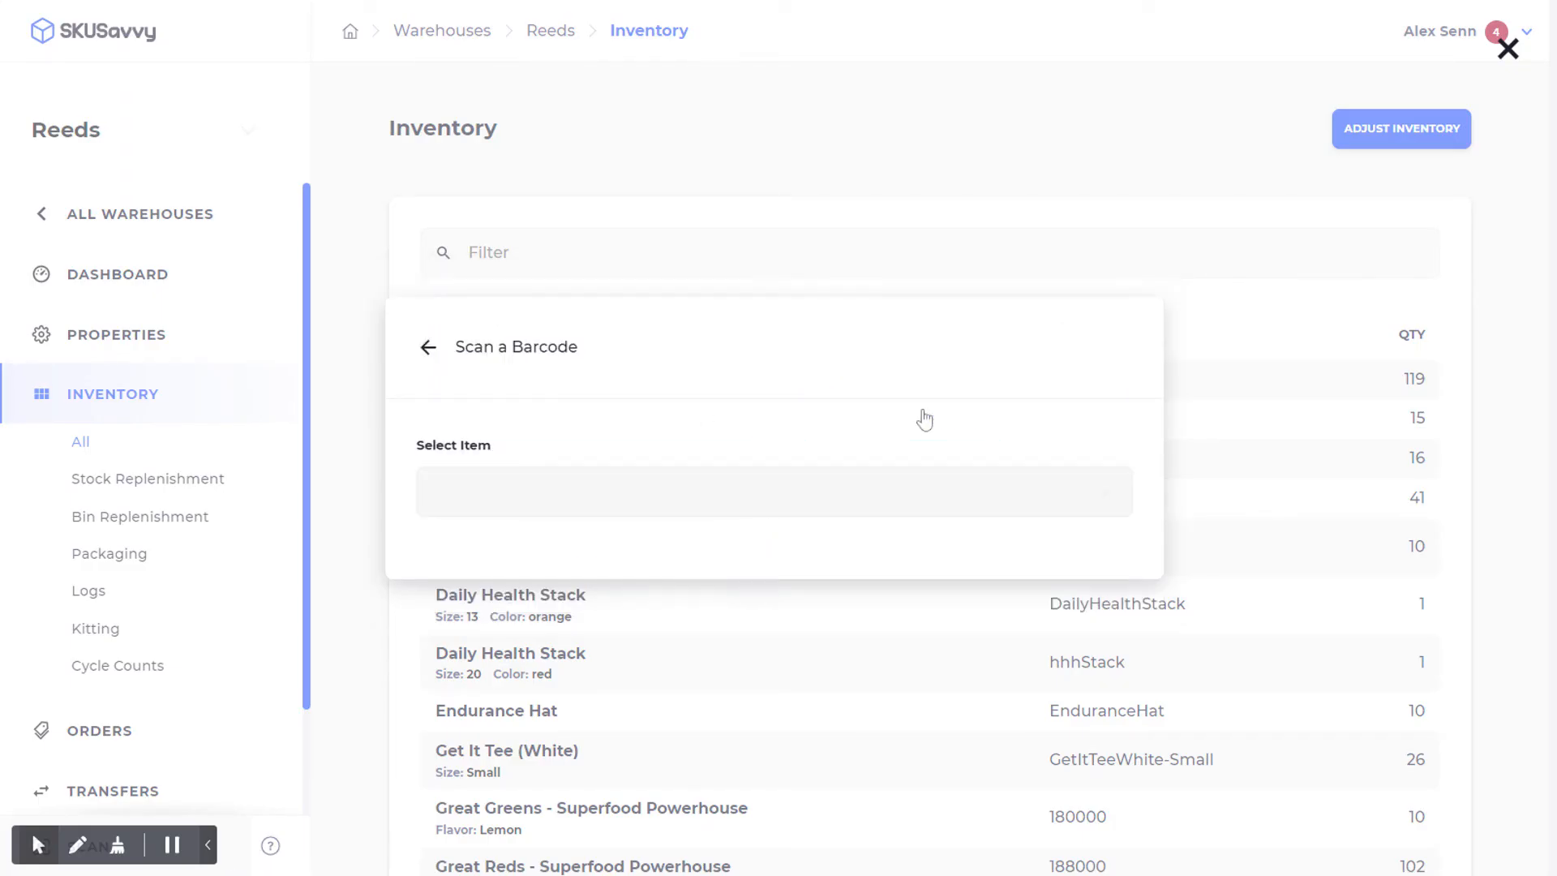
pyautogui.click(689, 491)
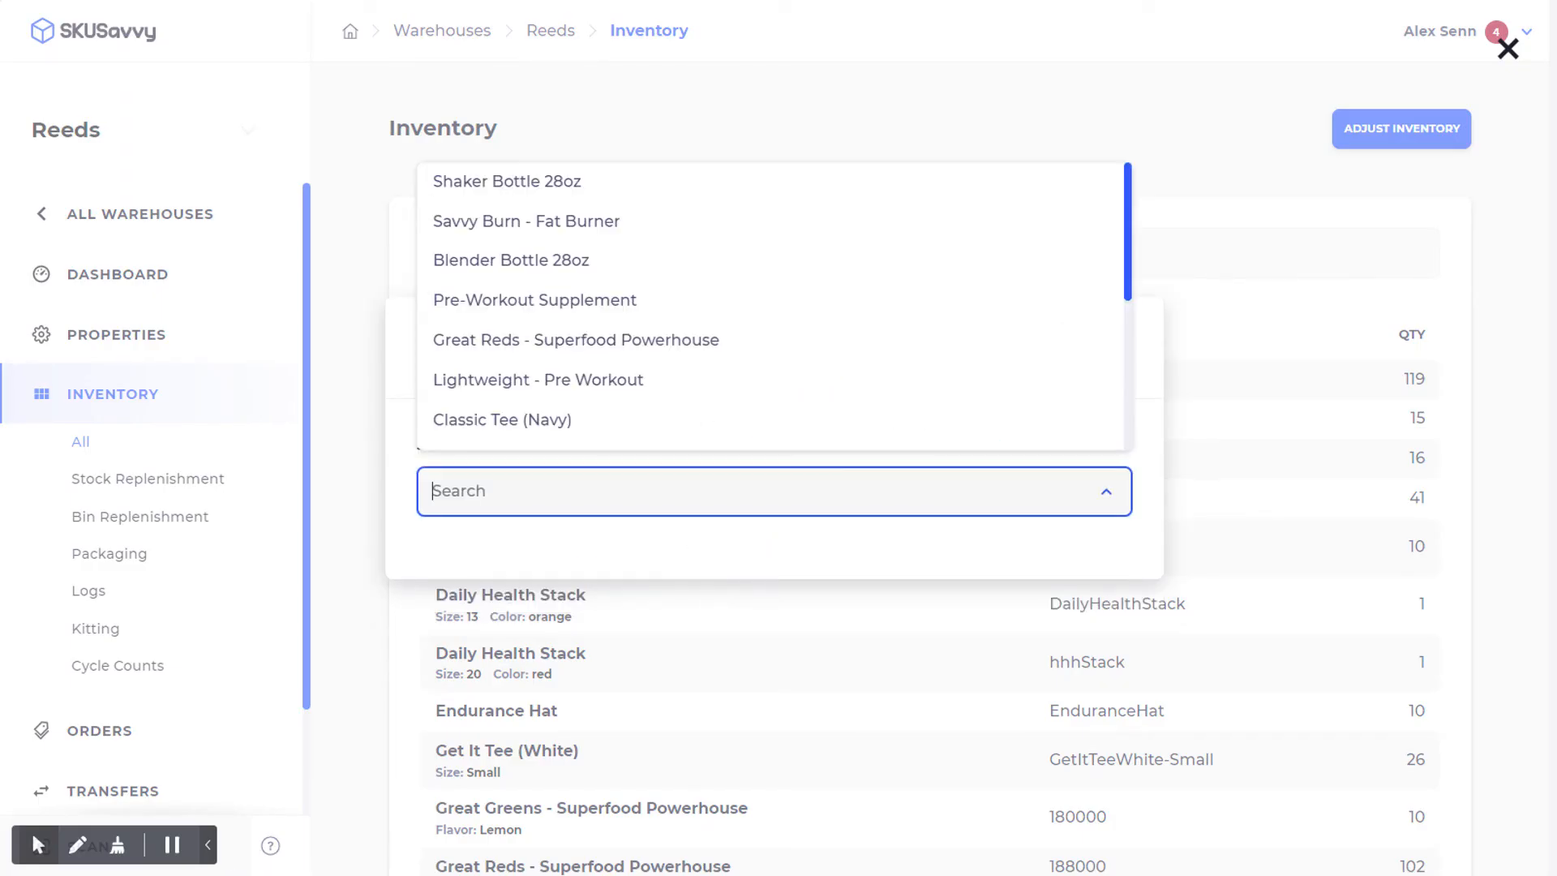
pyautogui.click(654, 269)
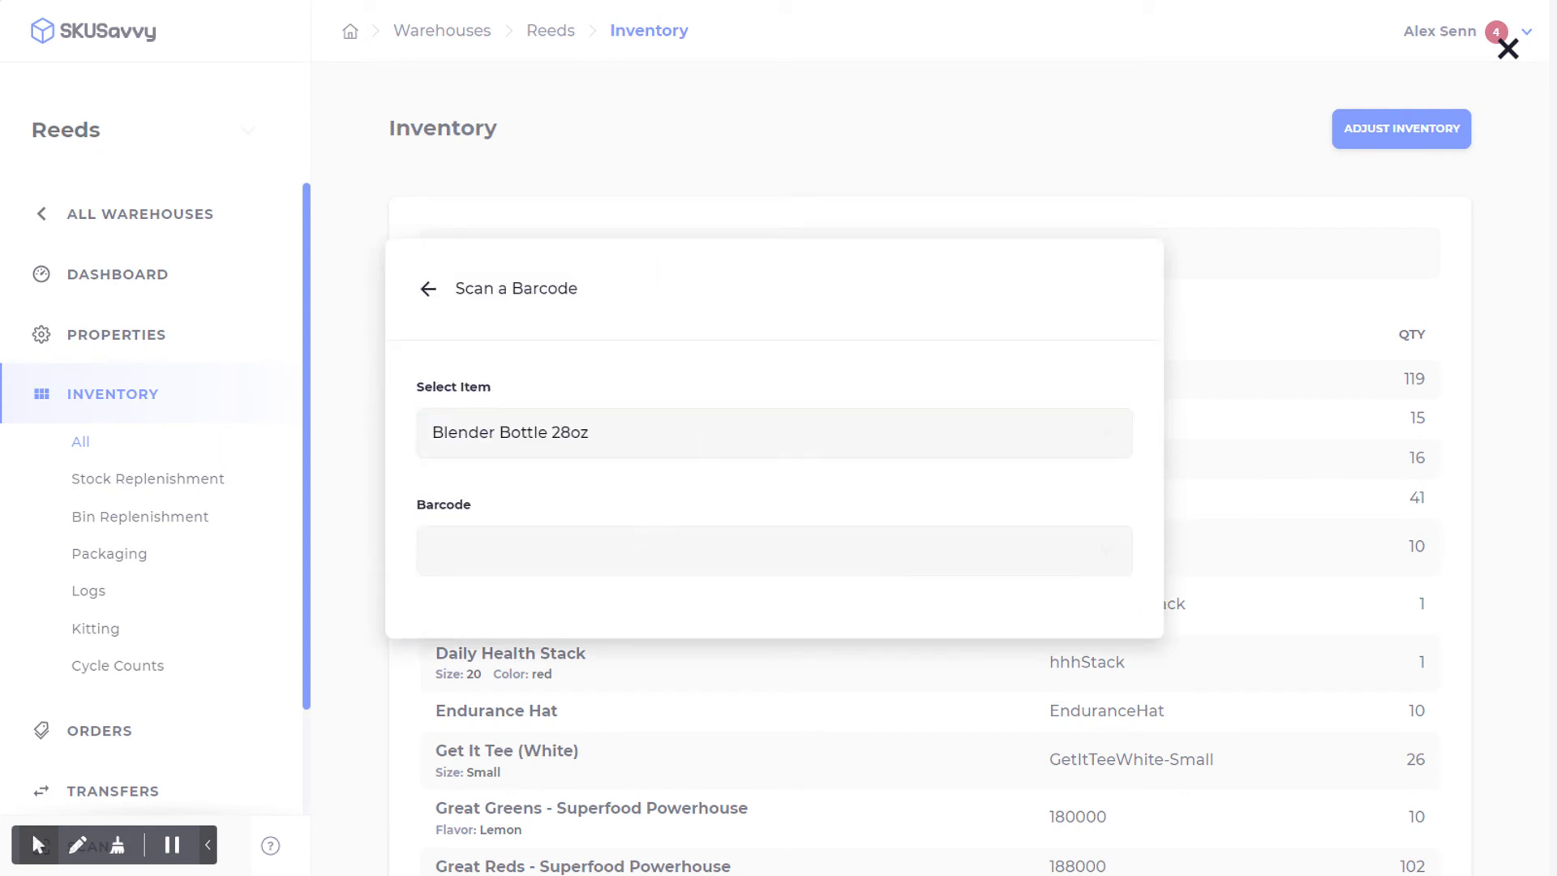
pyautogui.click(600, 545)
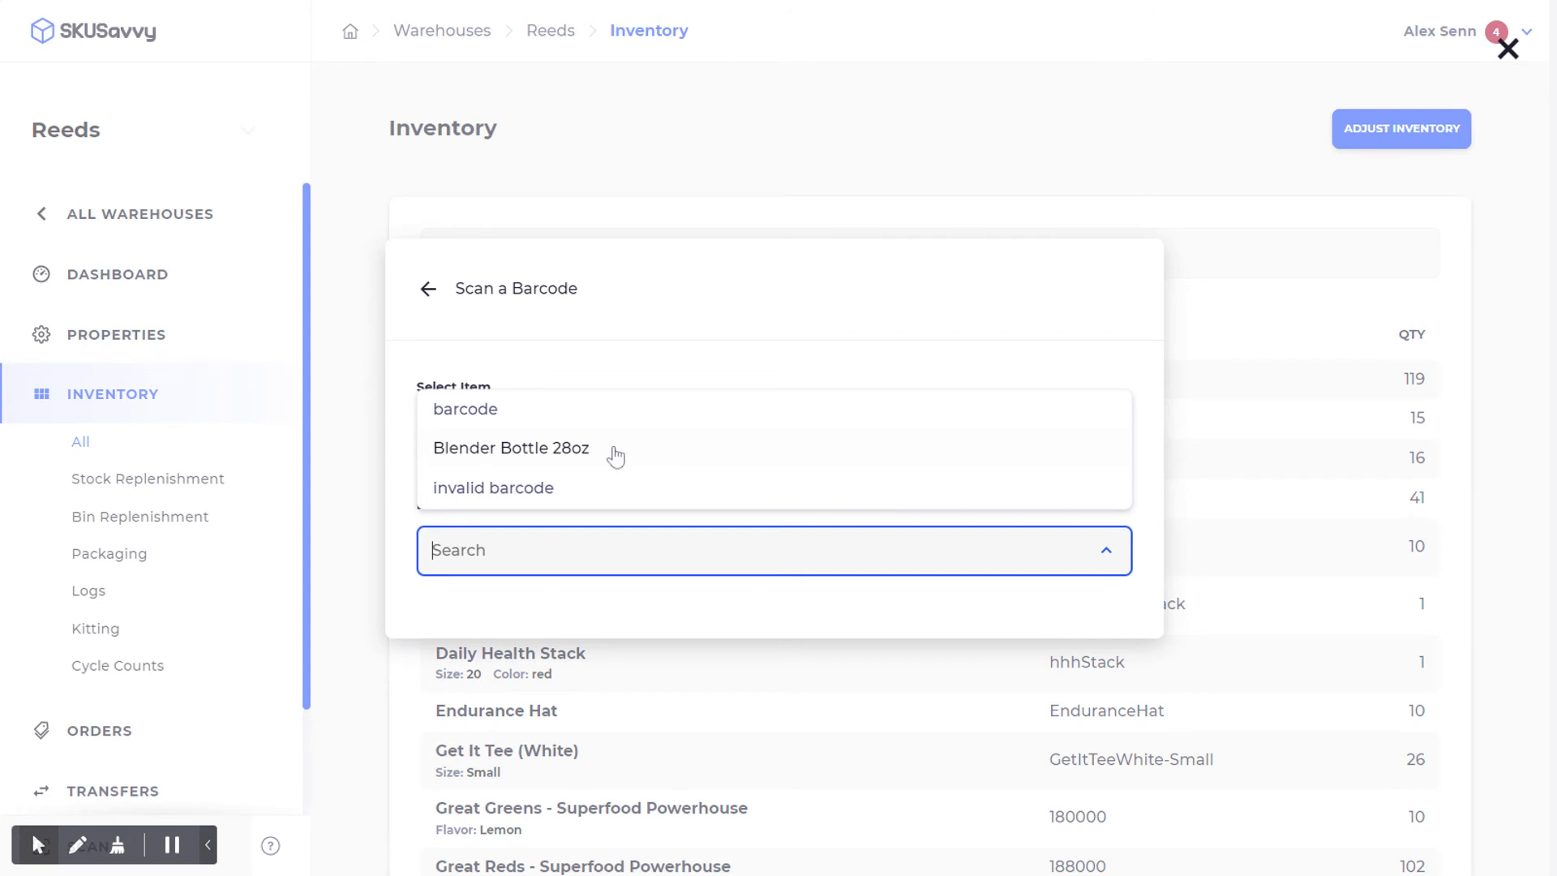
pyautogui.click(616, 457)
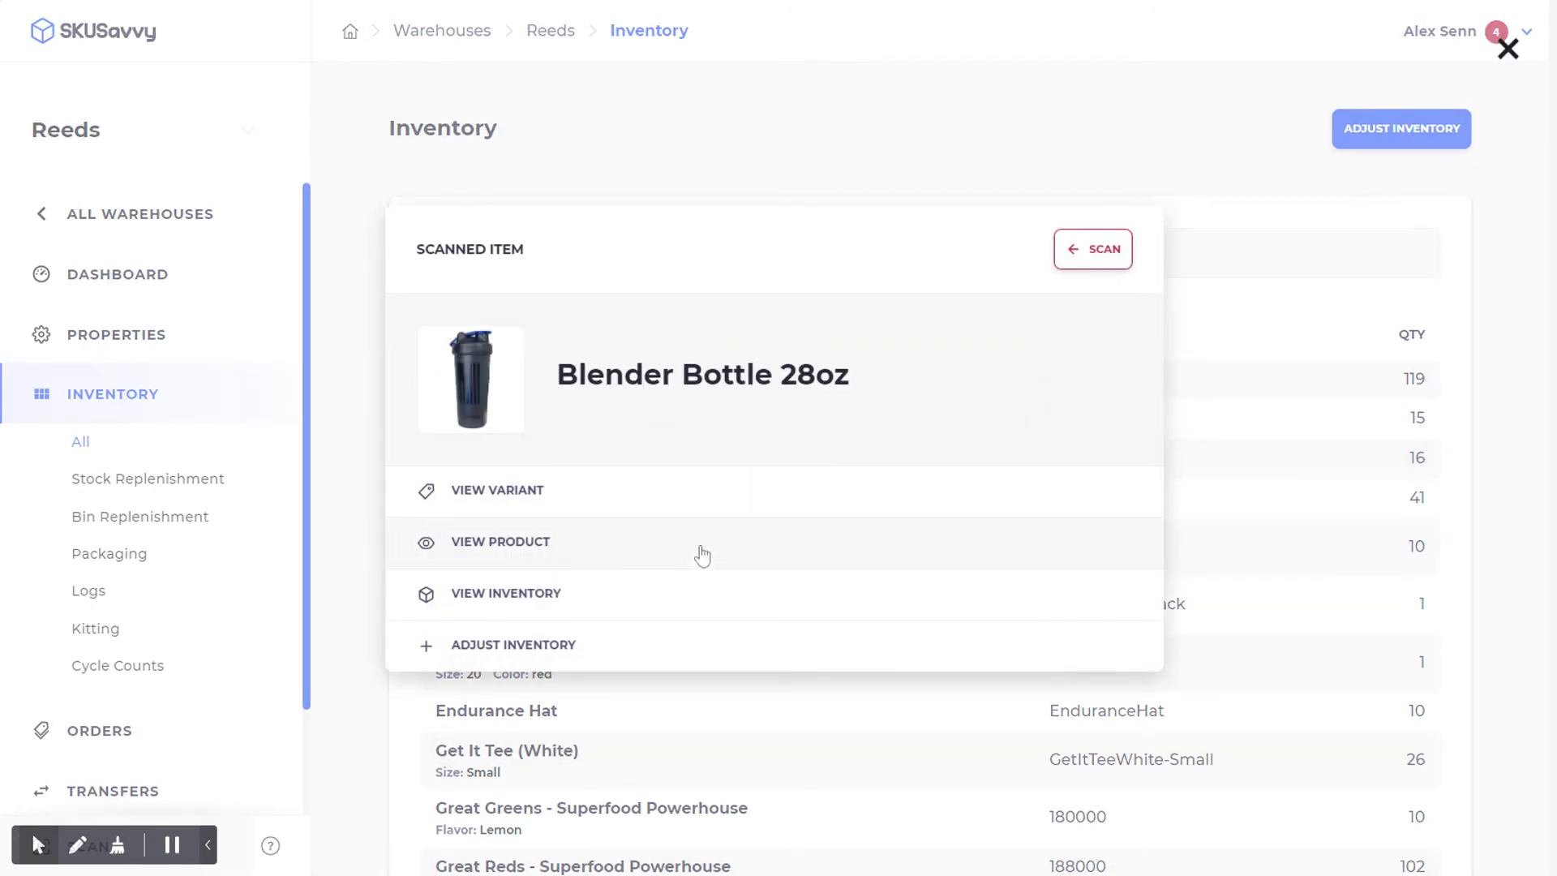
pyautogui.click(550, 652)
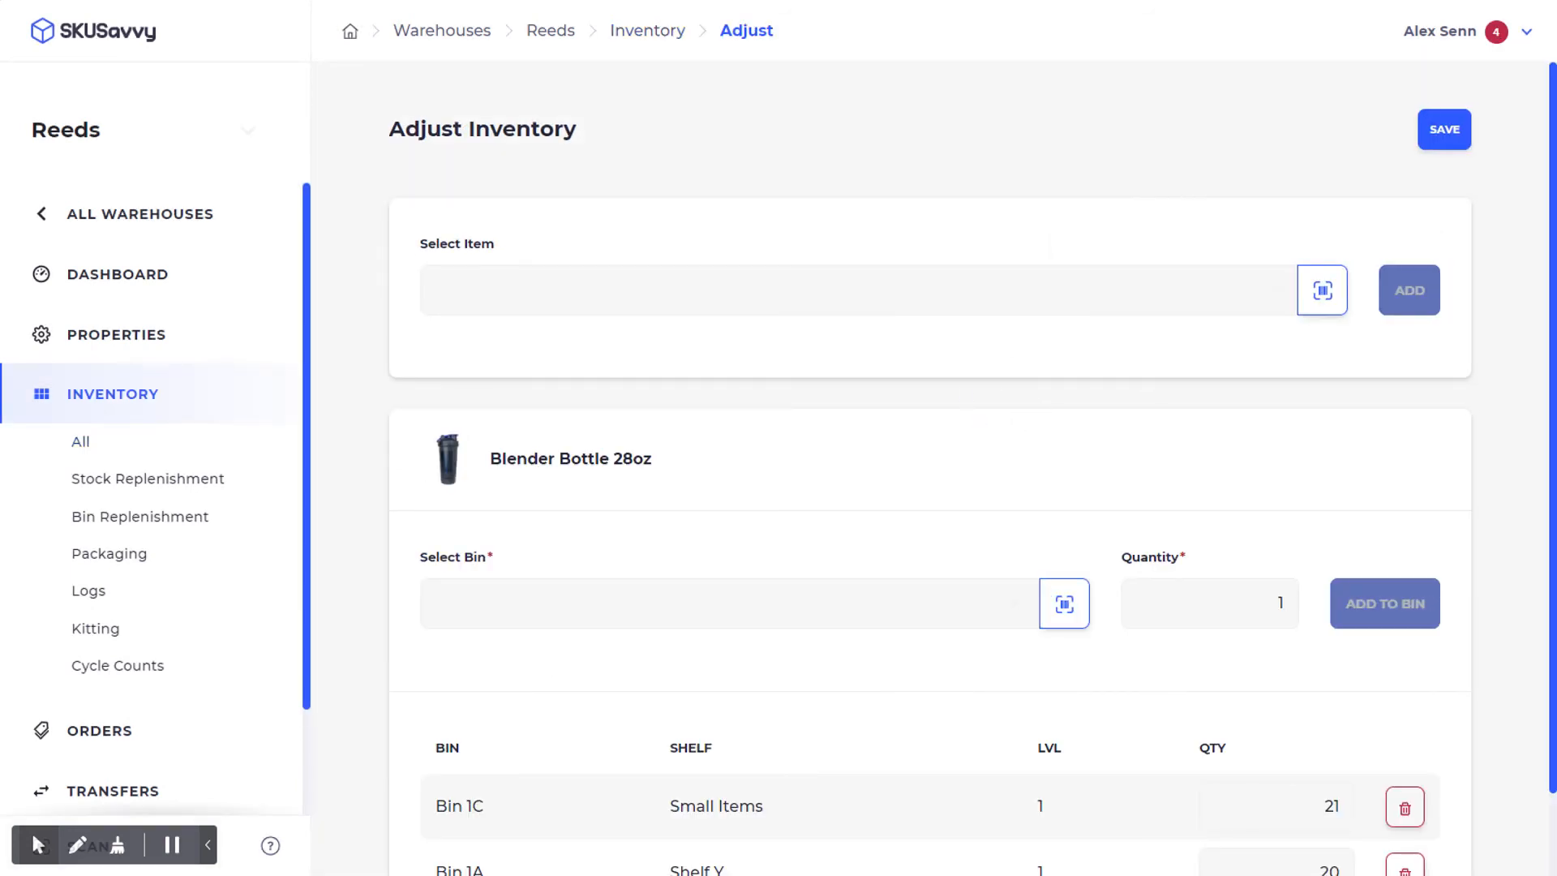
pyautogui.scroll(-1, 626, 513)
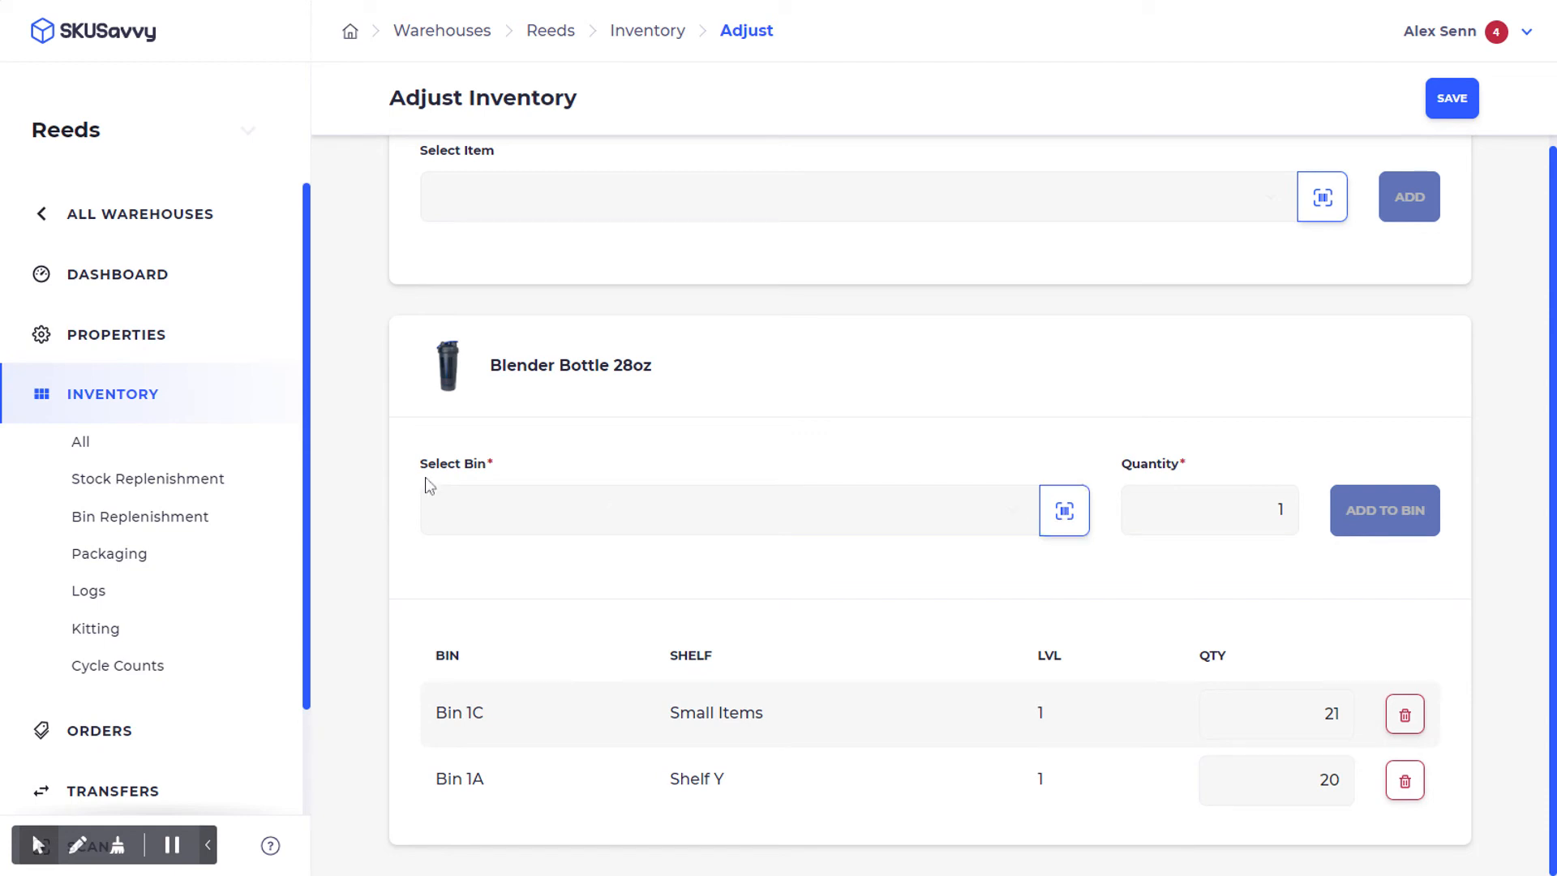
# Open Bin 1A of the Small Items shelf from the layout's bin list and print its barcode.
pyautogui.scroll(-3, 173, 629)
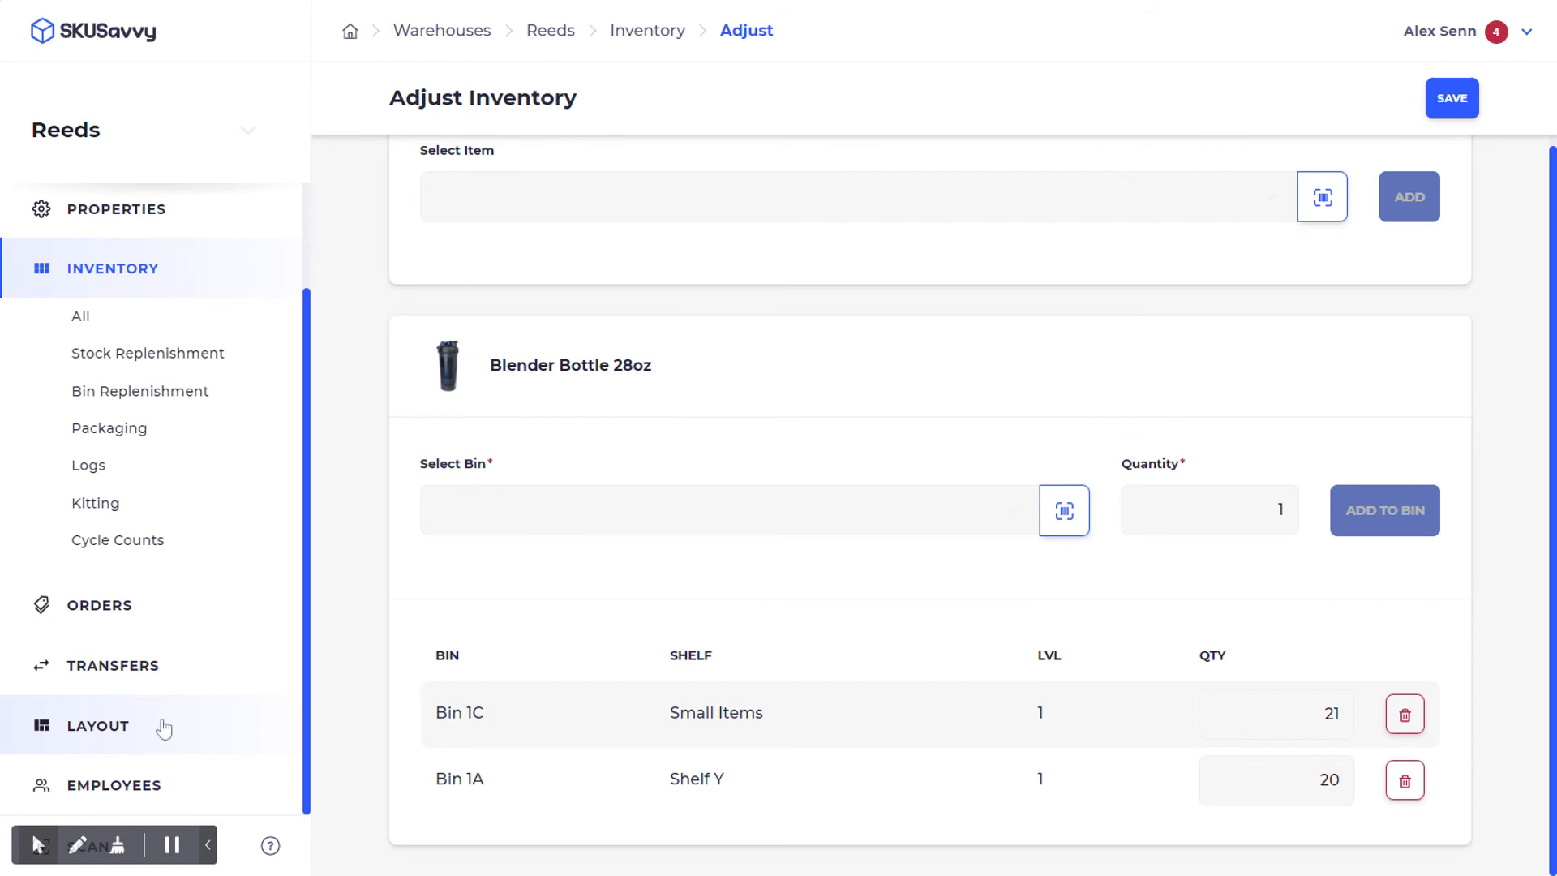
pyautogui.click(100, 744)
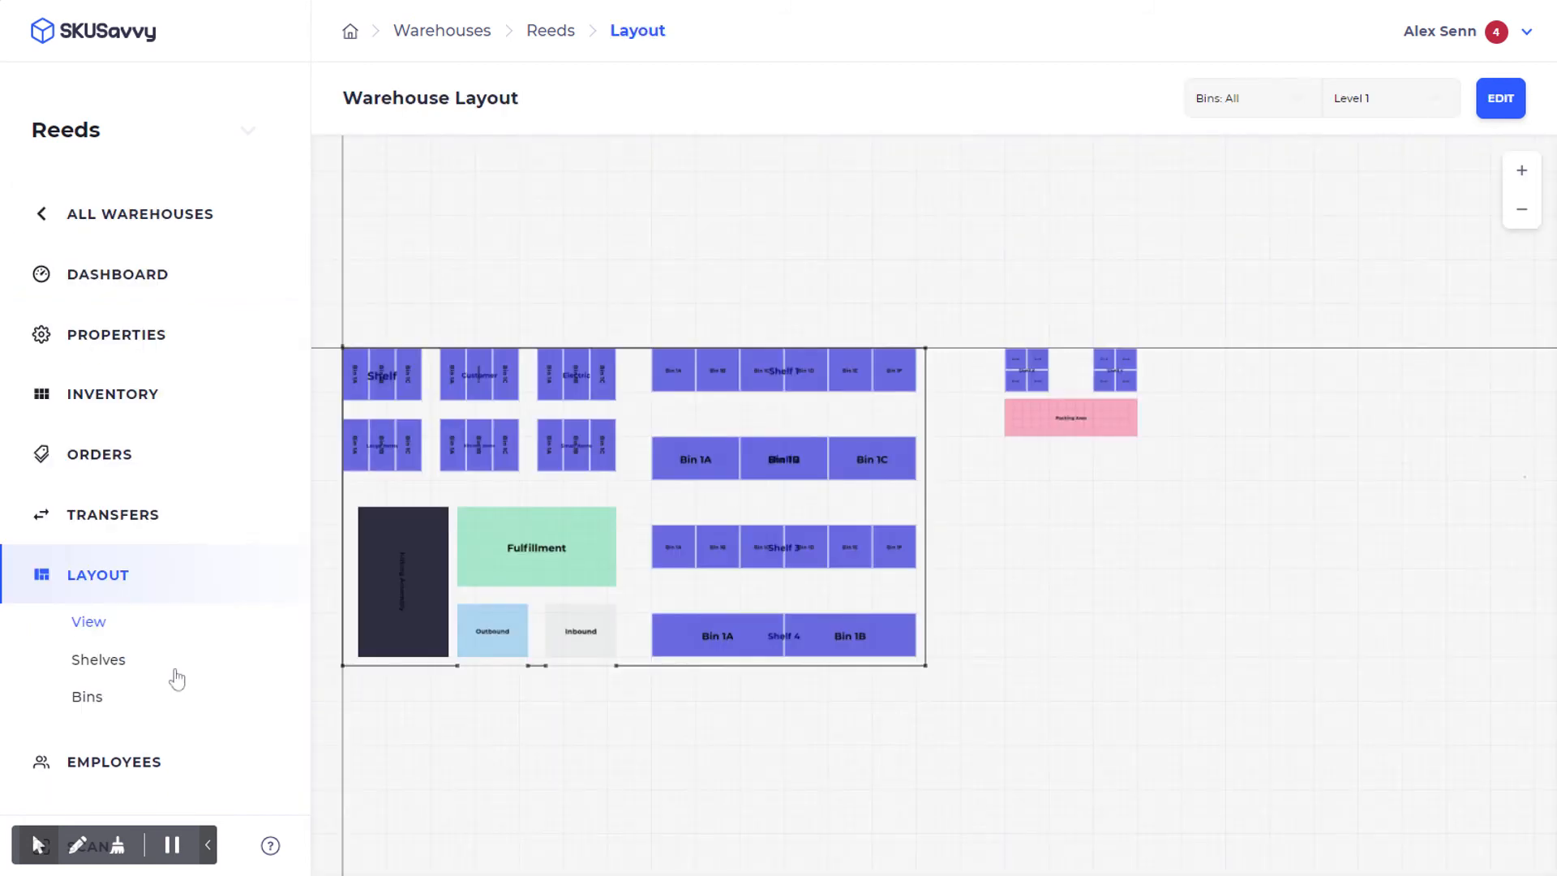
pyautogui.click(97, 704)
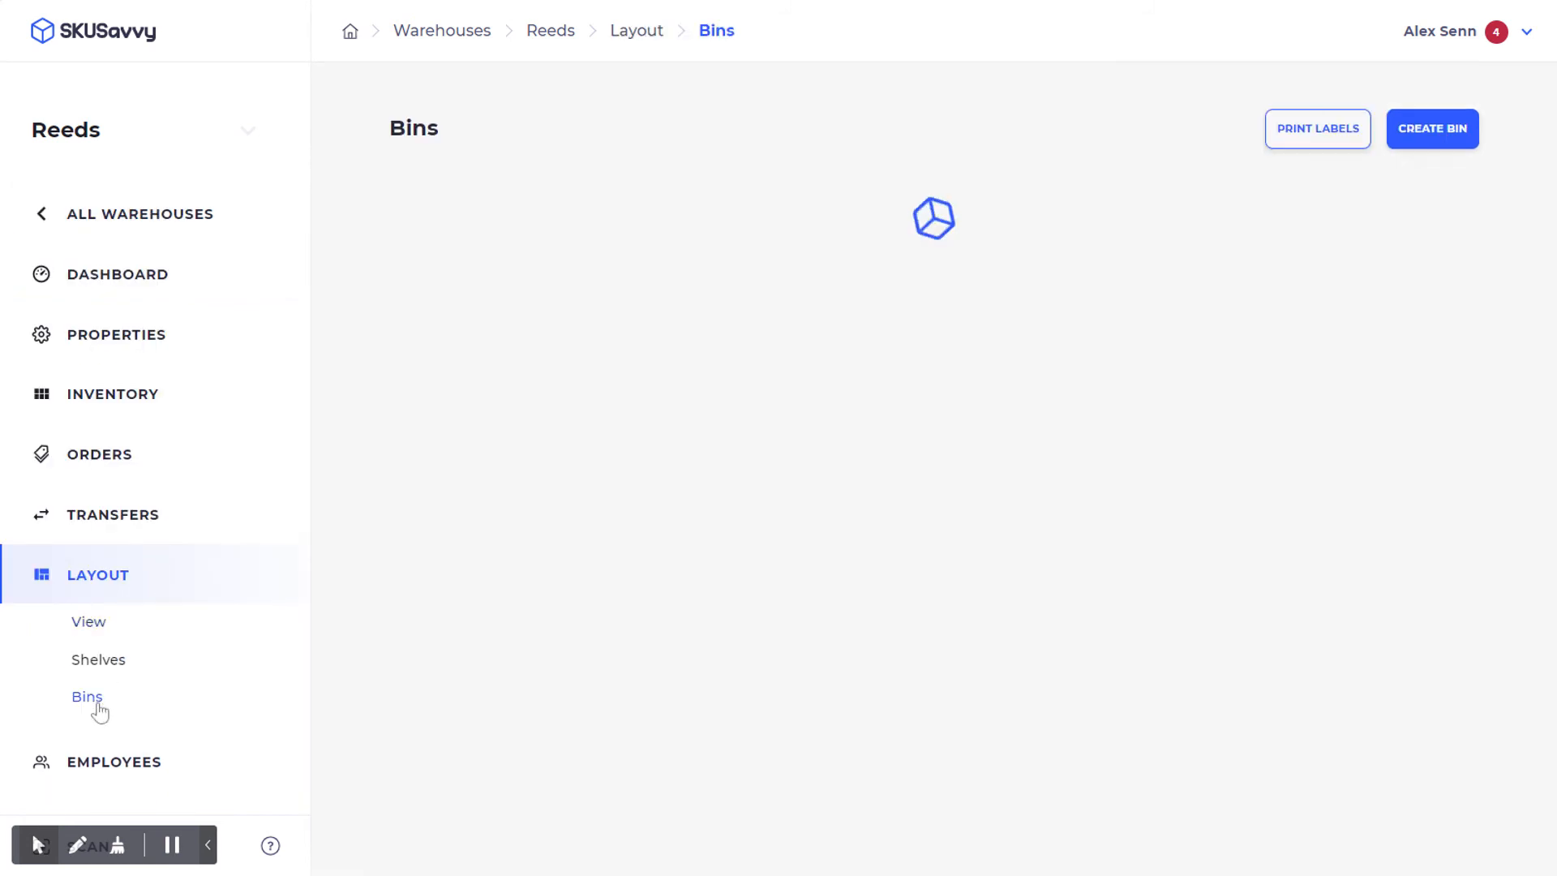
pyautogui.click(660, 390)
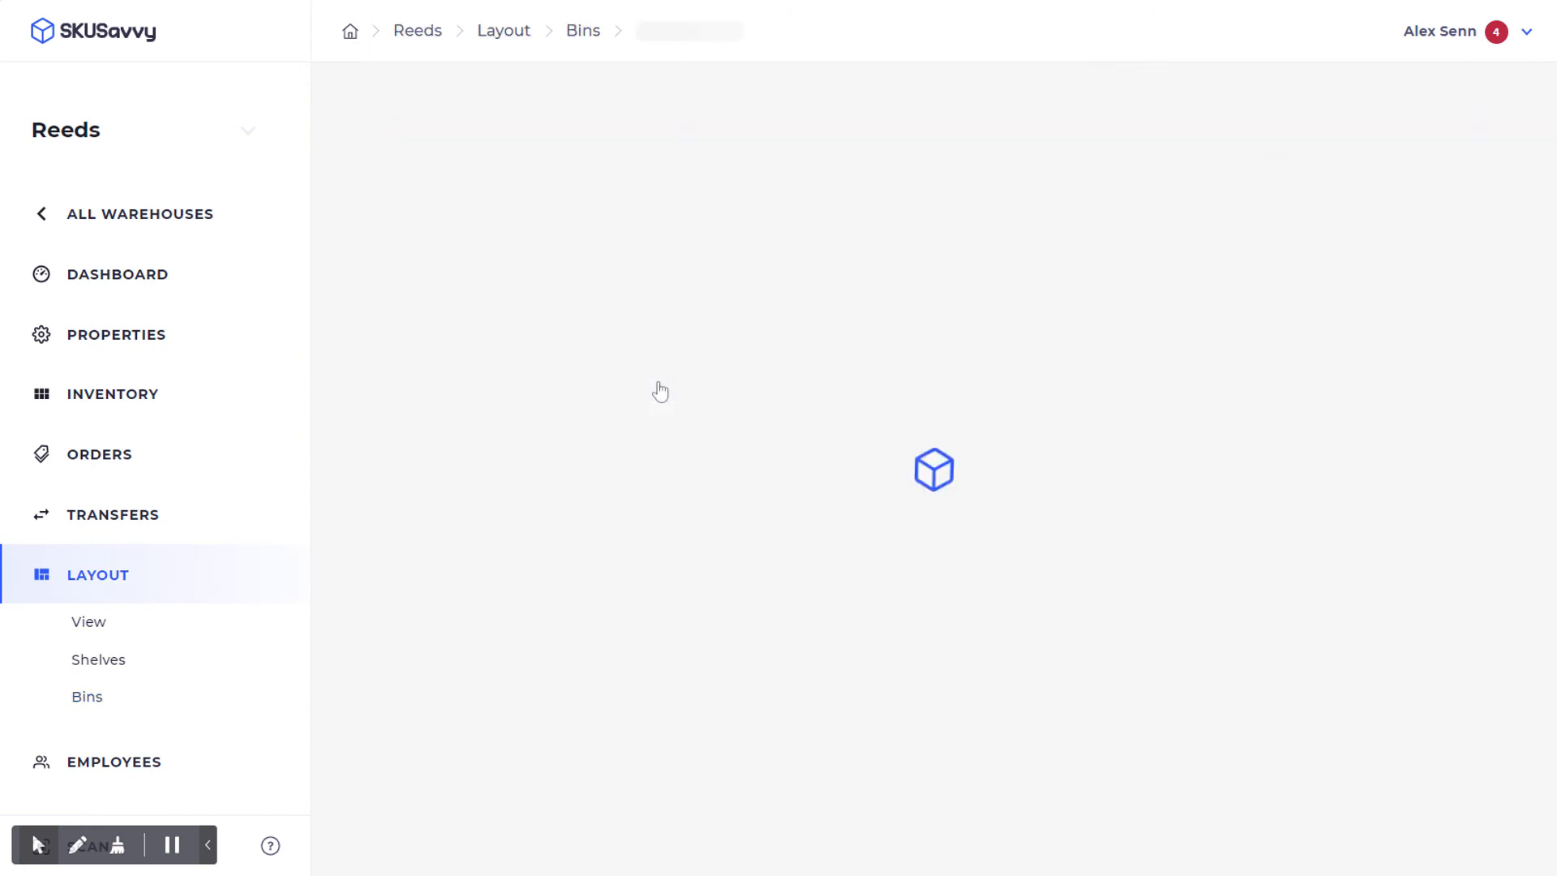
pyautogui.scroll(-10, 1541, 556)
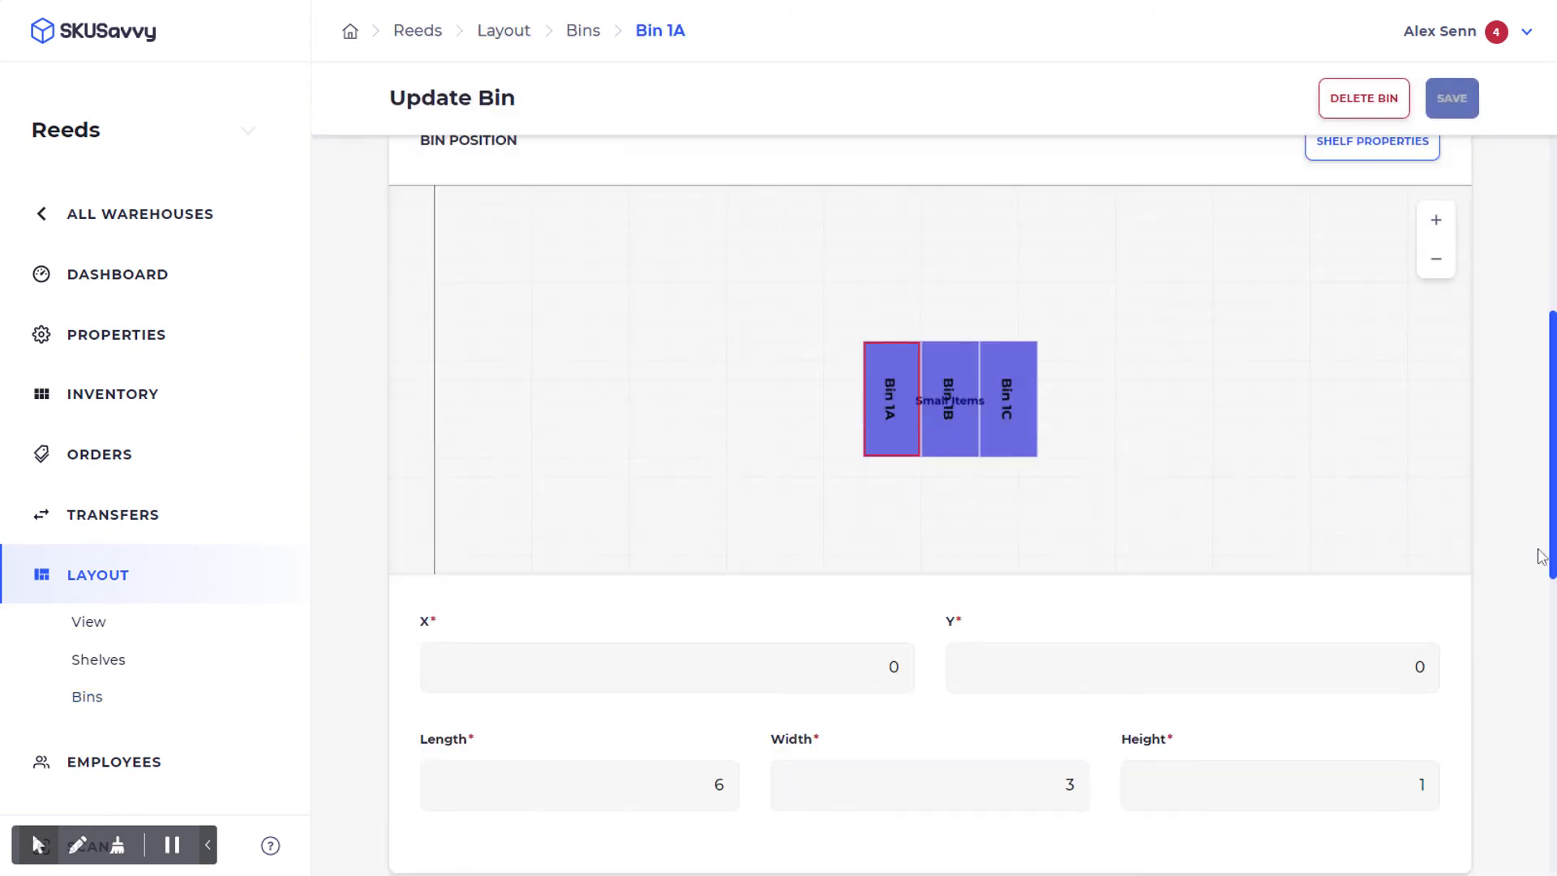
pyautogui.scroll(-8, 1541, 556)
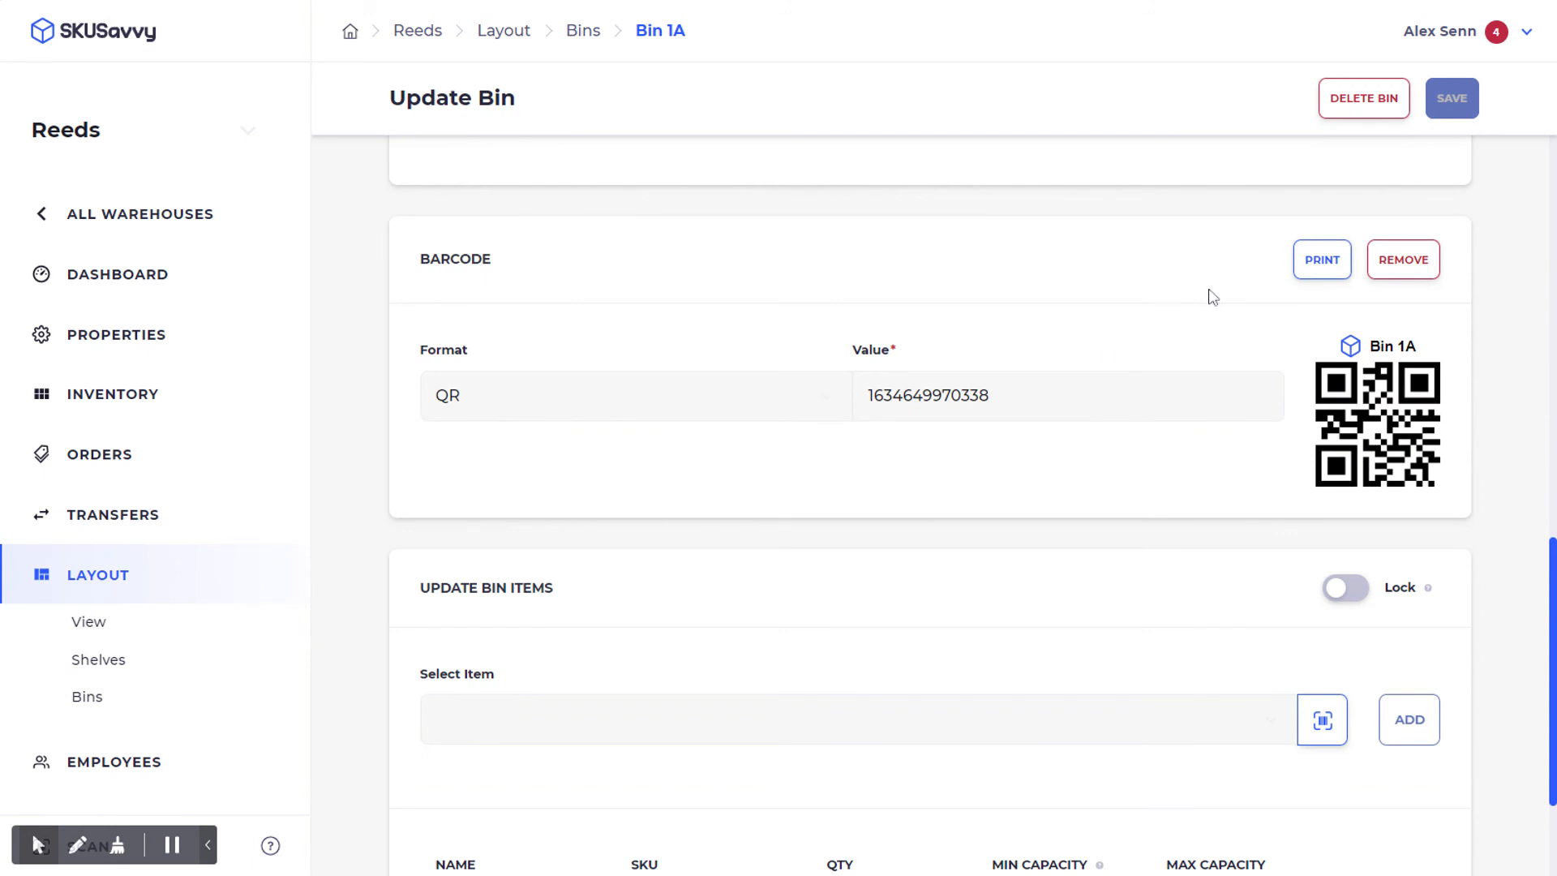
pyautogui.click(1322, 263)
# Open the shelf named Shelf from the layout's shelf list and bring up the barcode printing options for its bins.
pyautogui.click(98, 659)
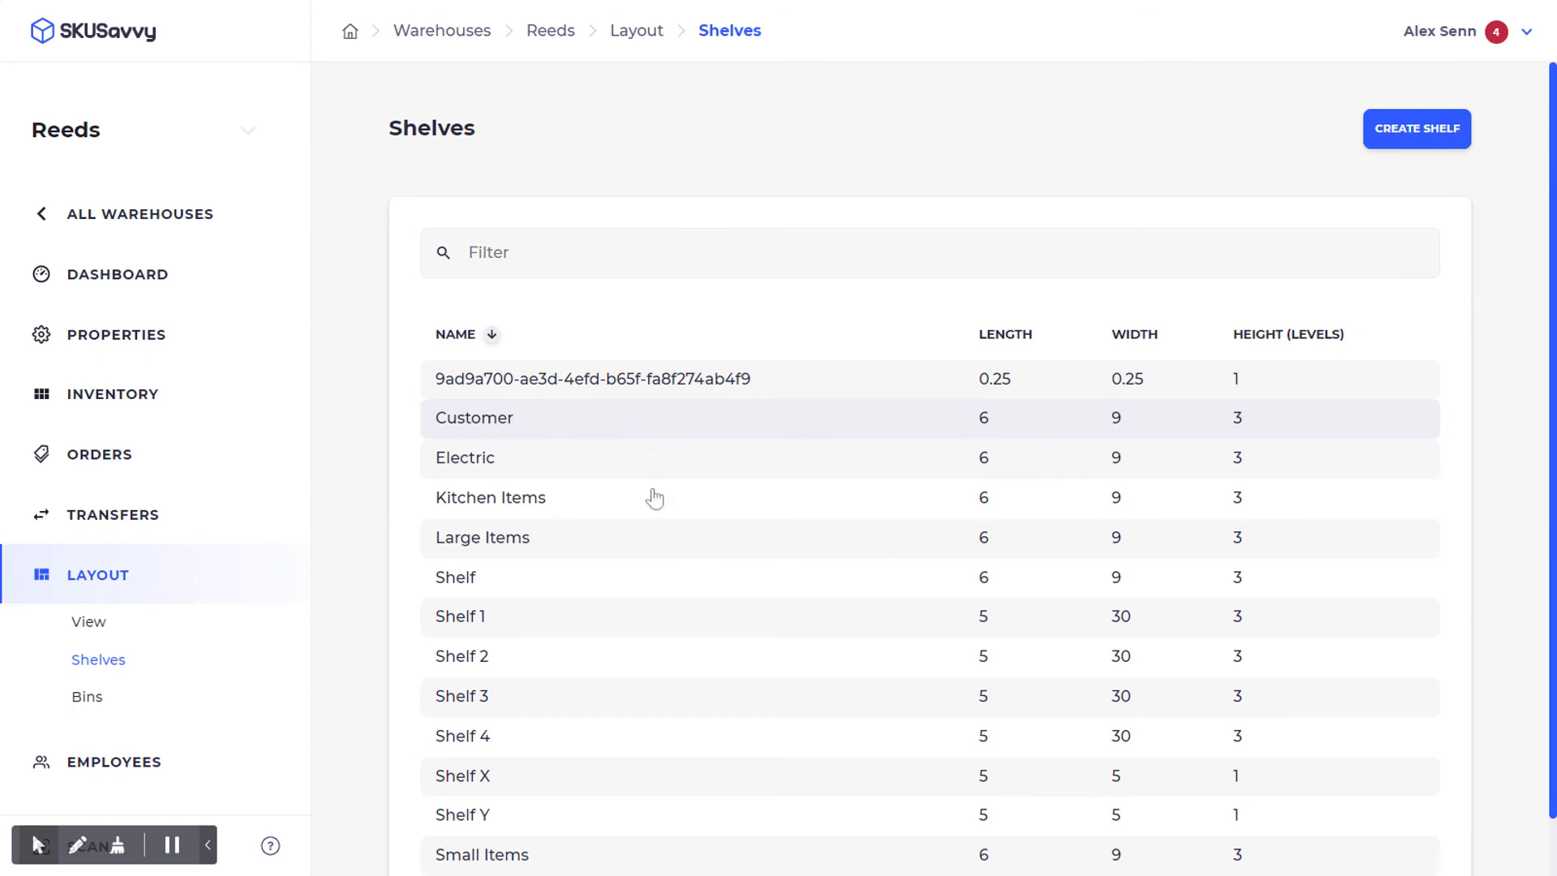
pyautogui.click(550, 585)
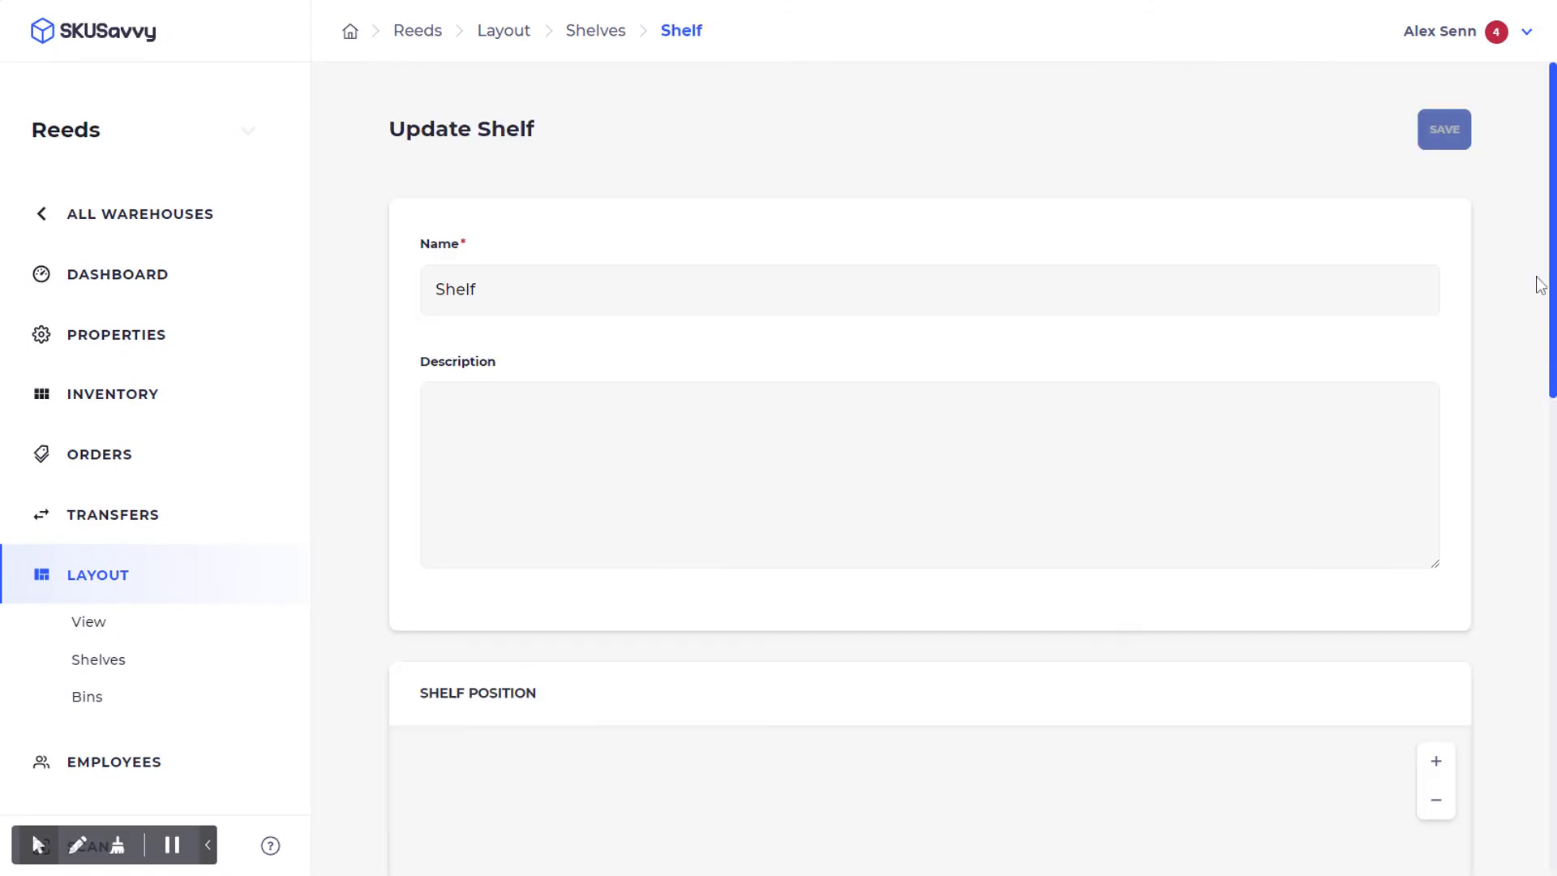
pyautogui.scroll(-6, 1508, 317)
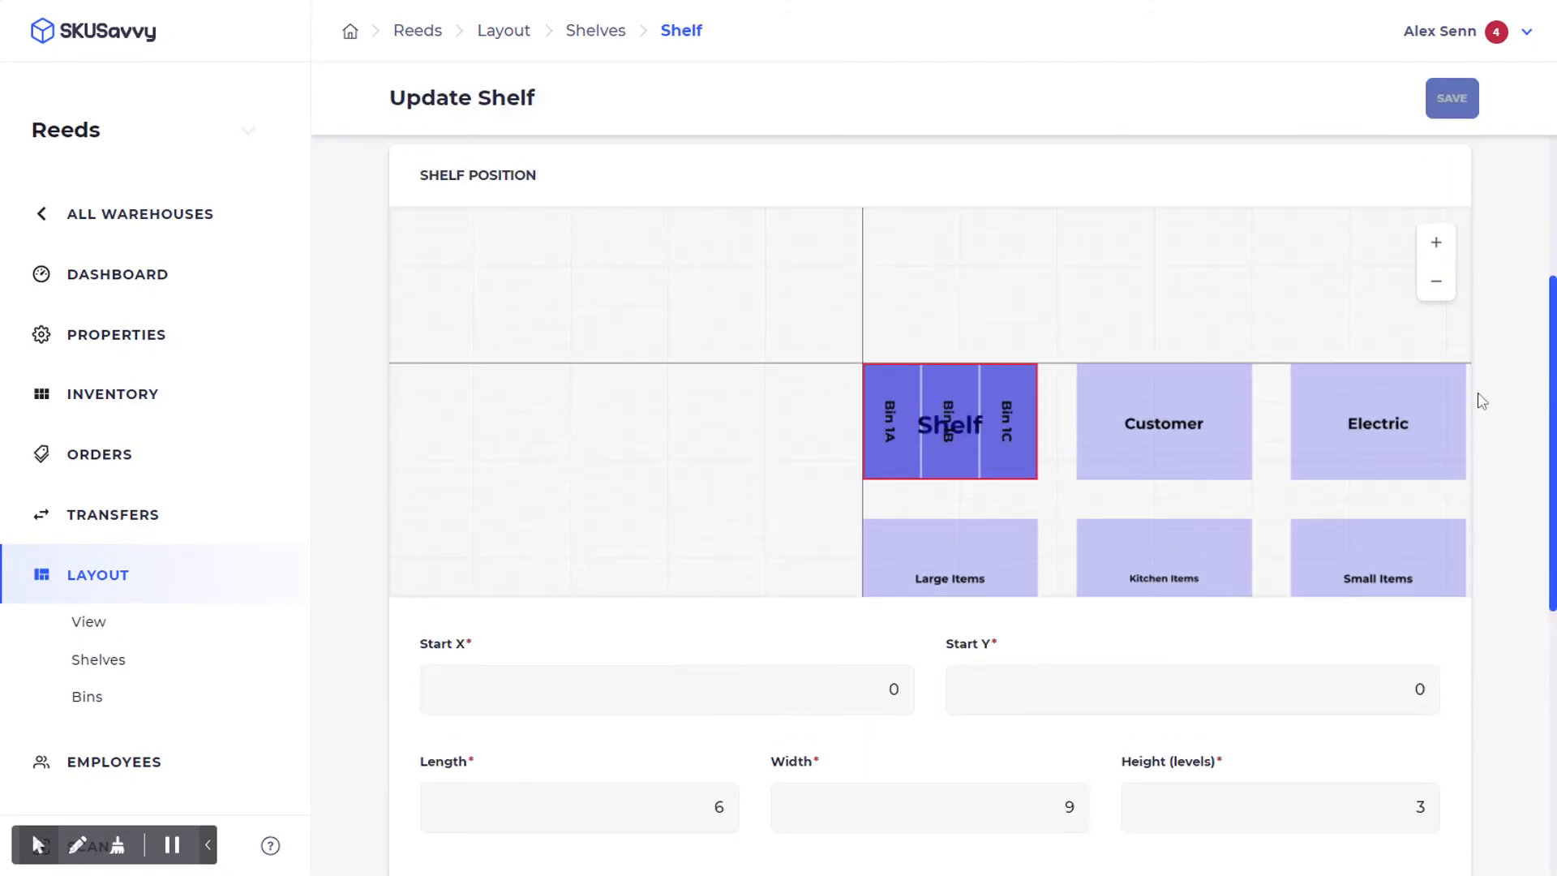
pyautogui.scroll(-8, 1516, 395)
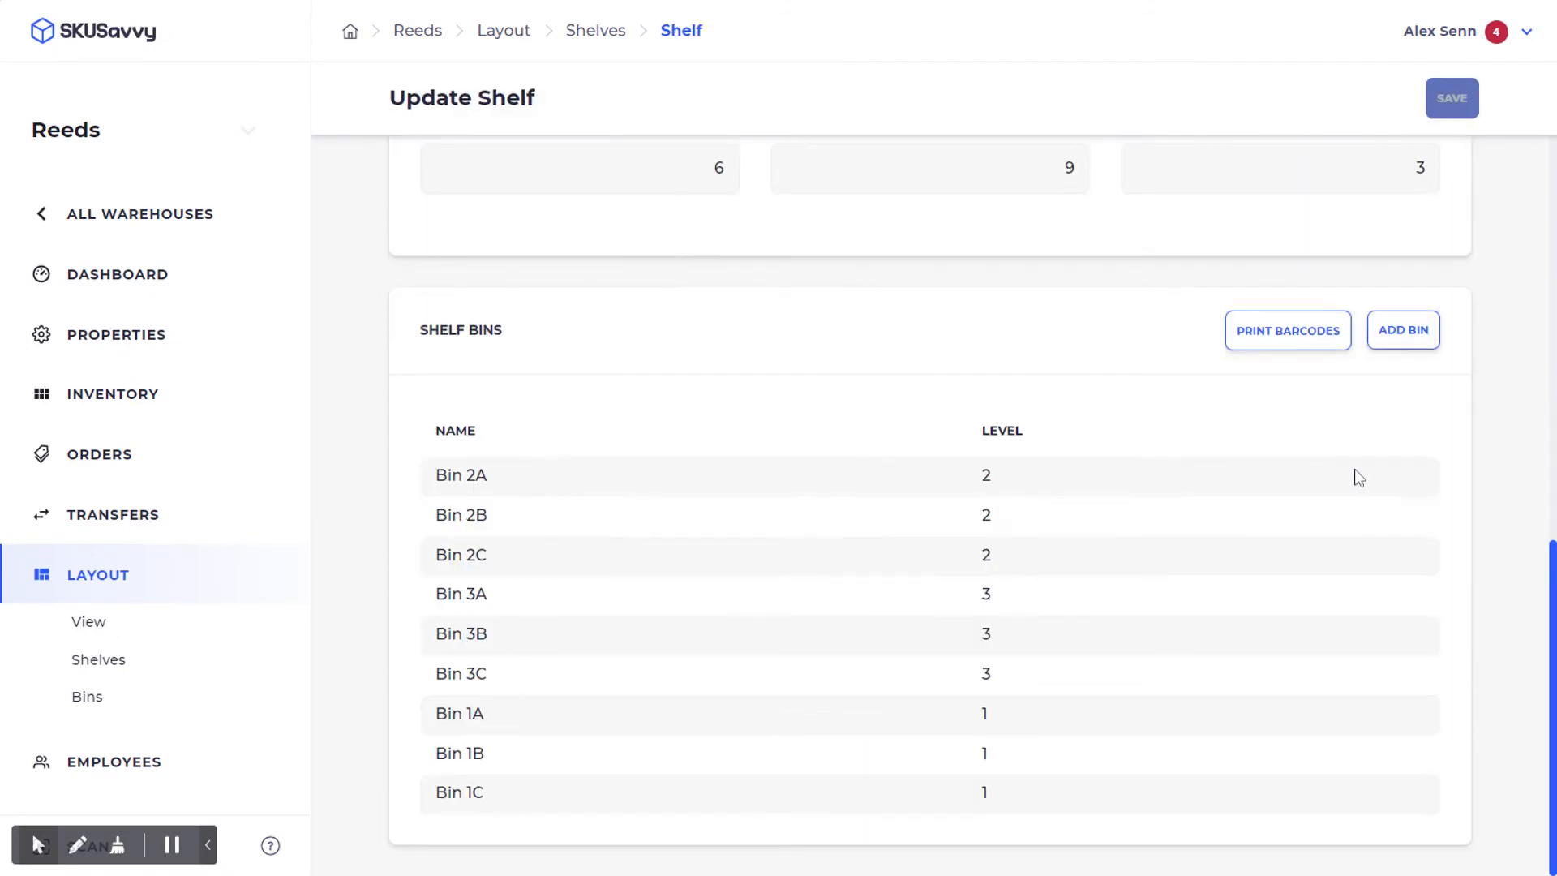
pyautogui.click(1289, 337)
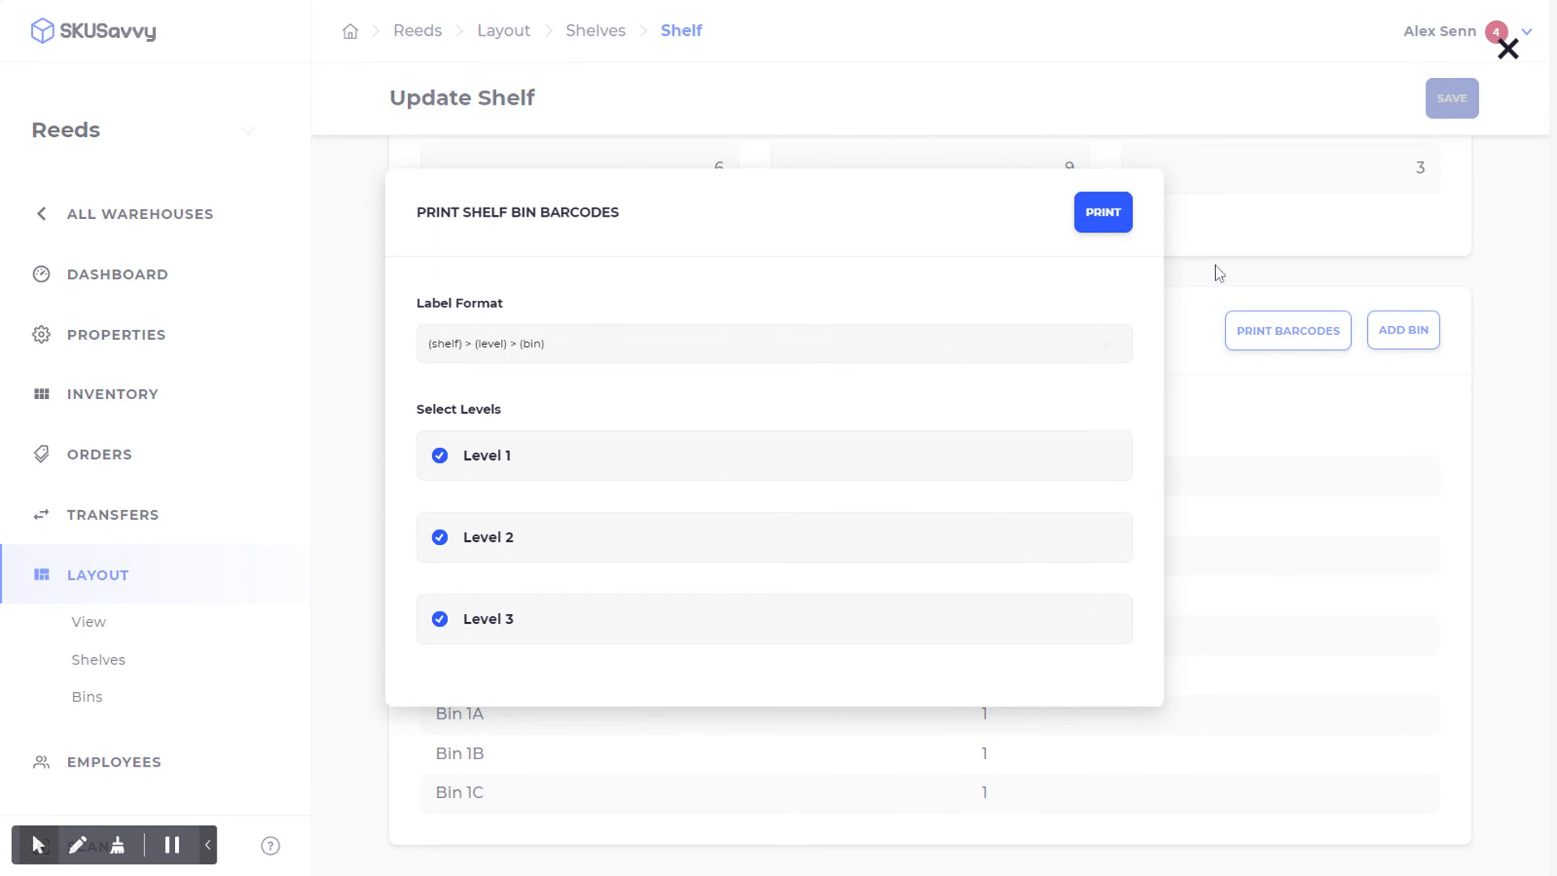
pyautogui.click(171, 844)
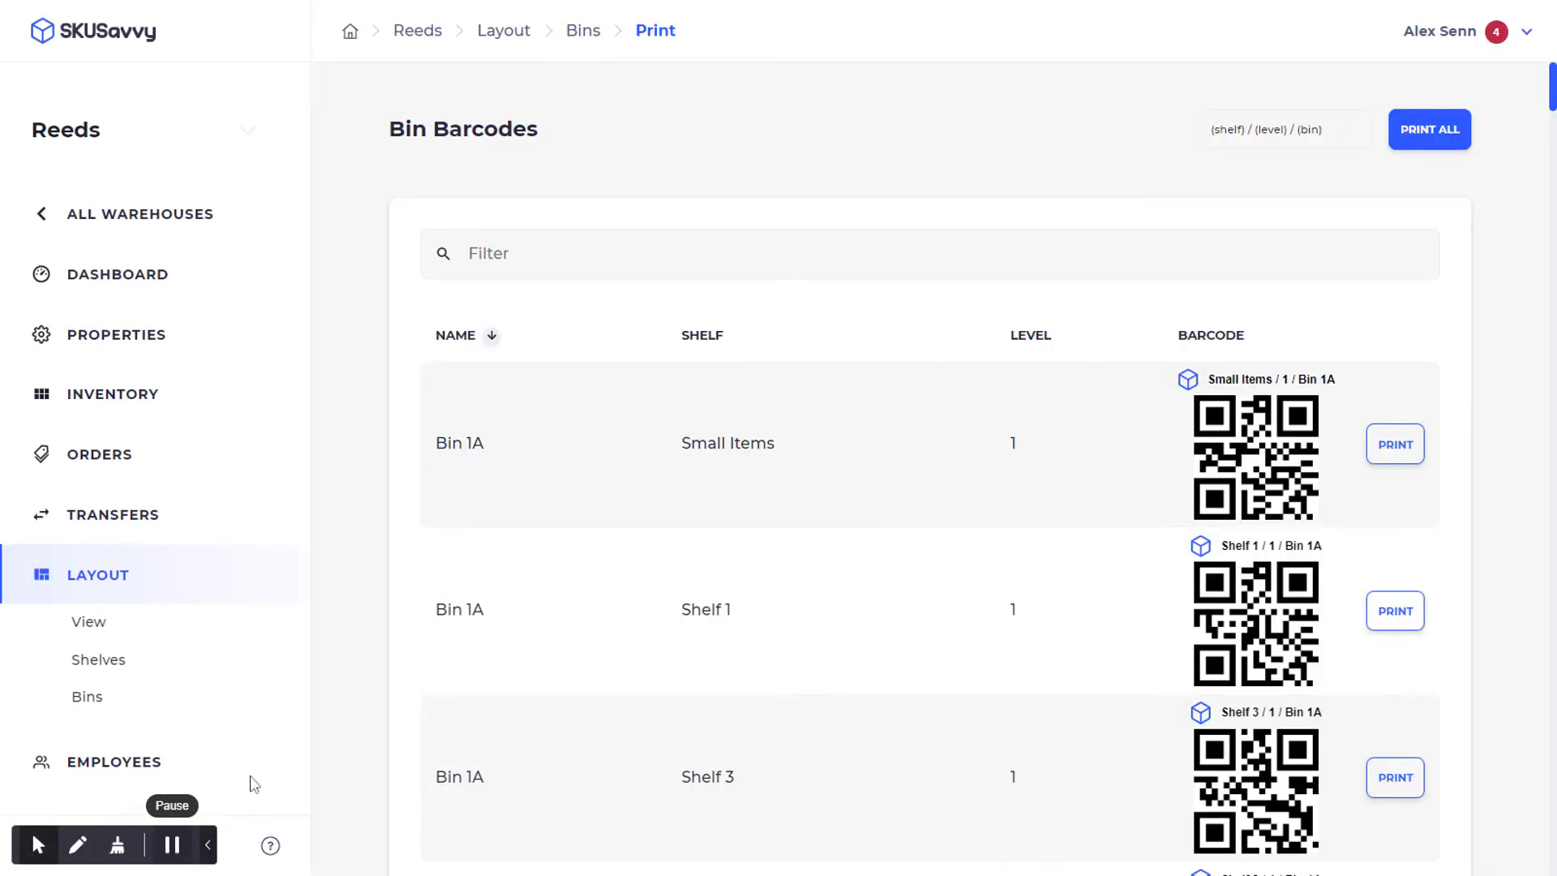